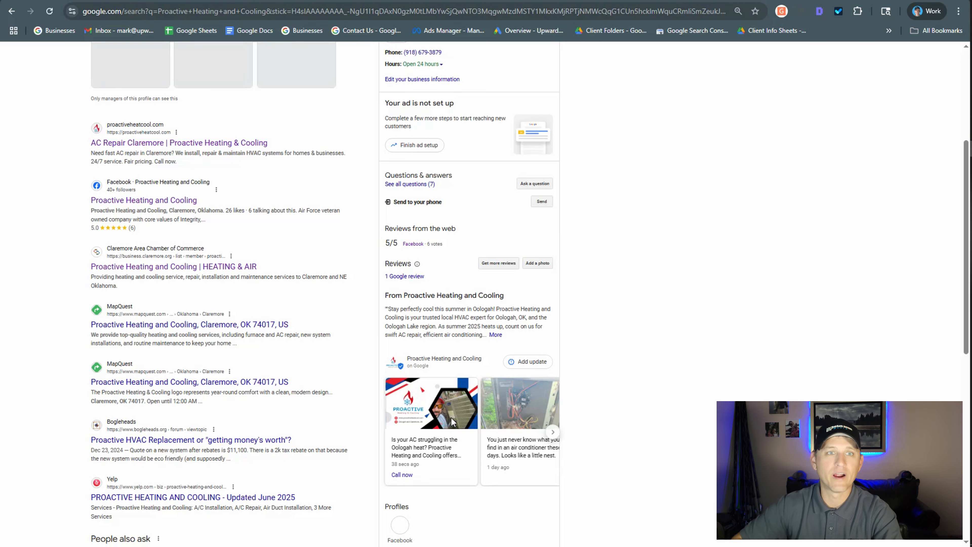
Open the business profile's services list and review its primary and additional categories.
scroll(452, 422, "up", 5)
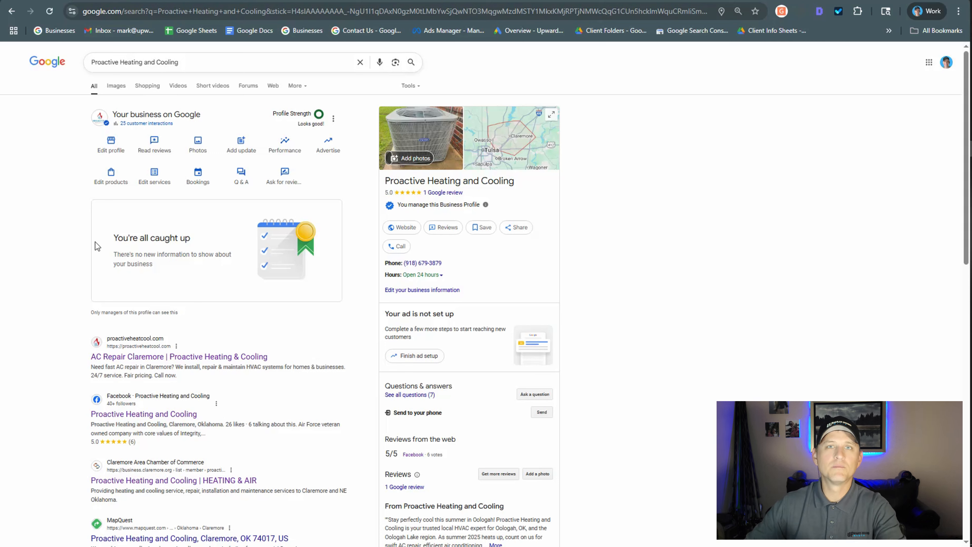
left_click(154, 177)
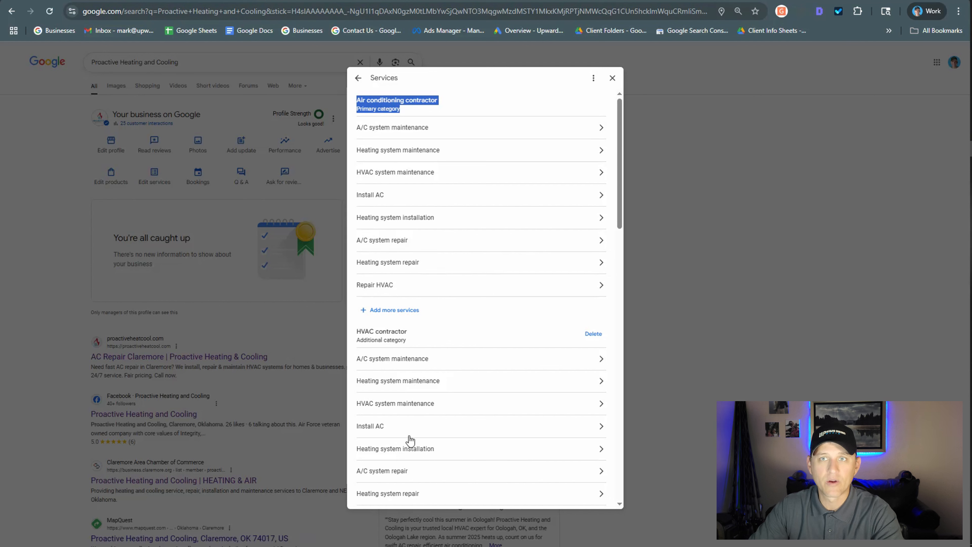
scroll(419, 362, "down", 10)
scroll(464, 406, "down", 10)
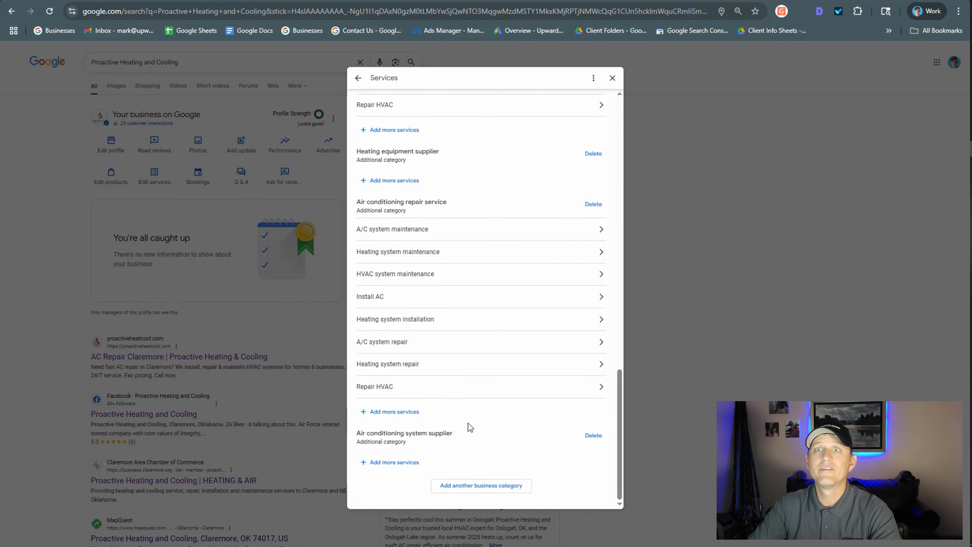
scroll(468, 404, "up", 15)
scroll(501, 116, "up", 5)
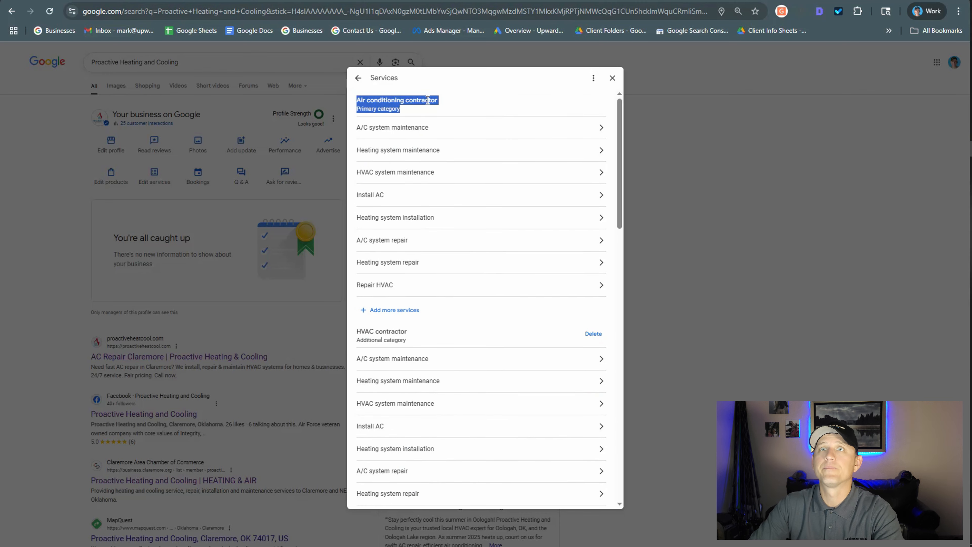
Copy the complete list of service categories and services from the business profile.
left_click(352, 93)
left_click_drag(352, 93, 507, 535)
left_click(428, 341)
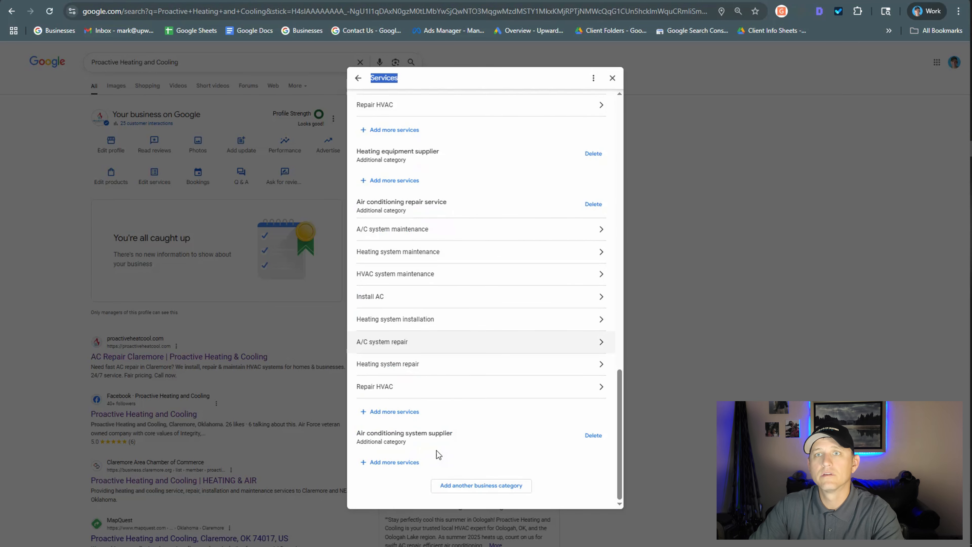
key("ctrl+a")
scroll(379, 118, "up", 6)
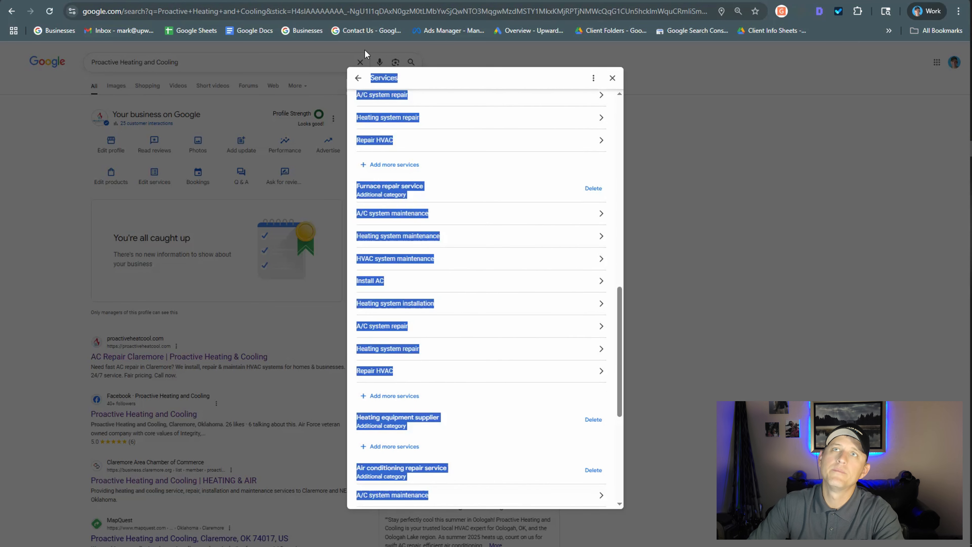
scroll(379, 117, "up", 12)
left_click_drag(380, 117, 357, 101)
right_click(358, 100)
left_click(387, 116)
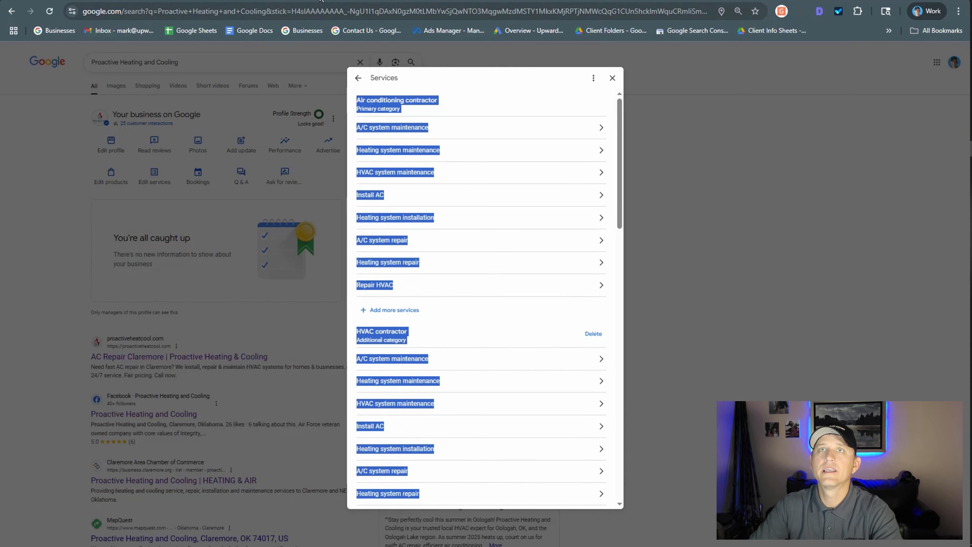
Switch to the Gemini chat and start a prompt reading "we need to fill out our servie descriptions on GBP.".
left_click(157, 1)
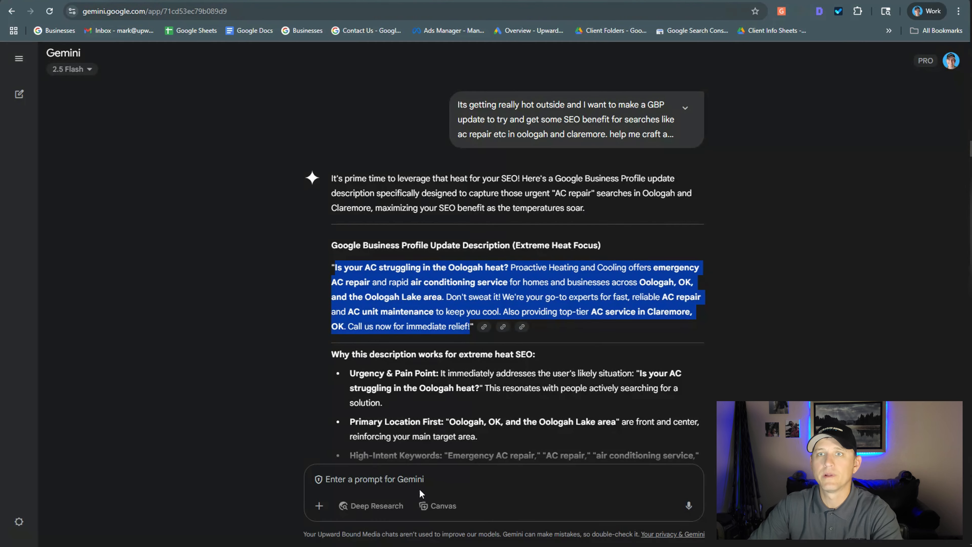
left_click(422, 485)
type("w")
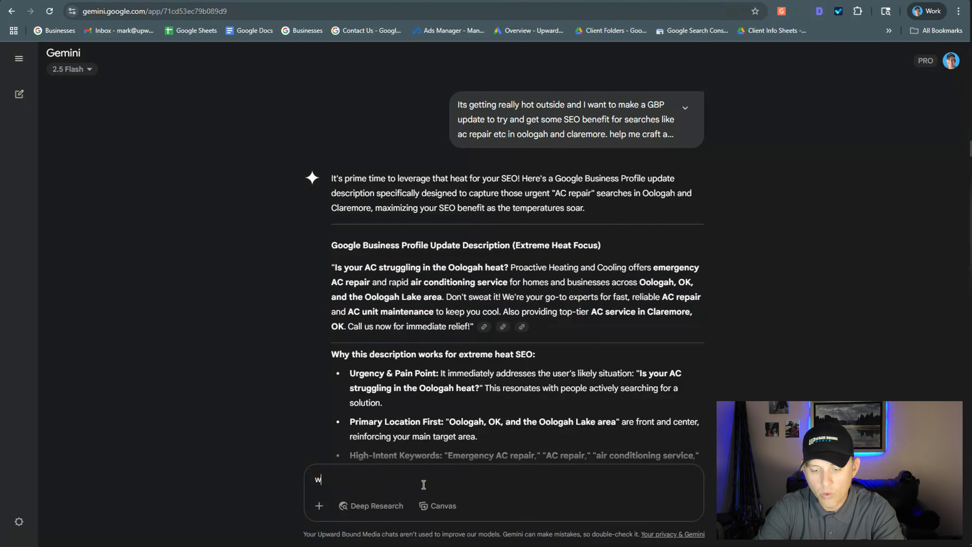
type("e need to fil")
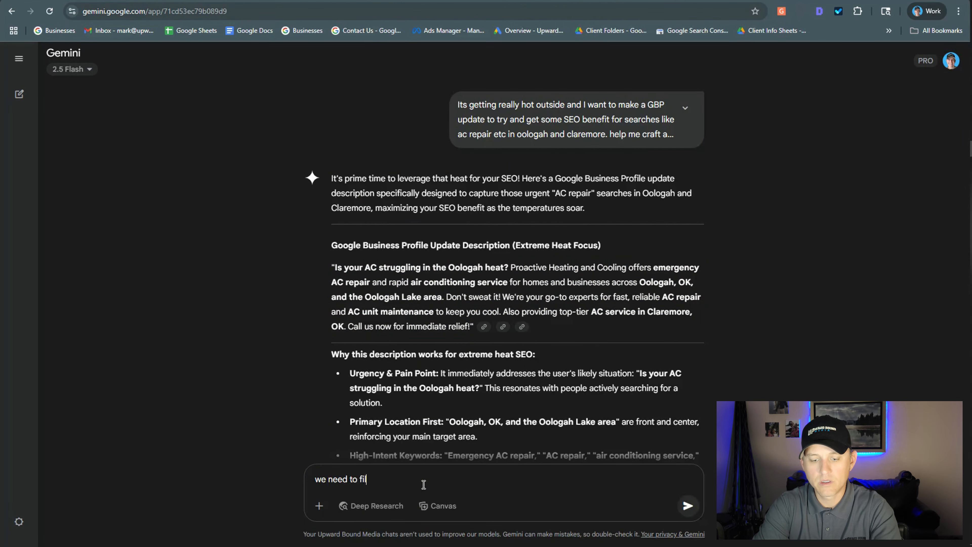
type("l out our")
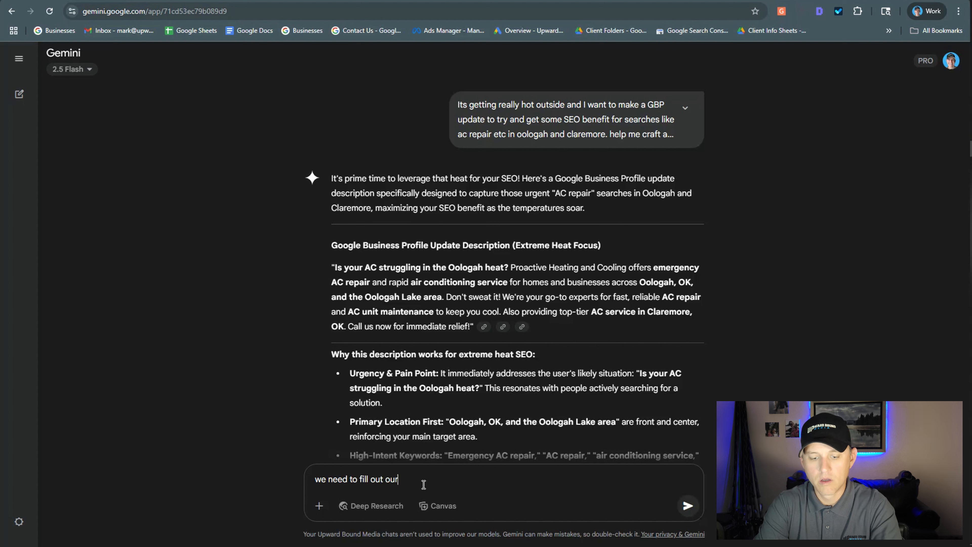
type(" servi")
type("ced")
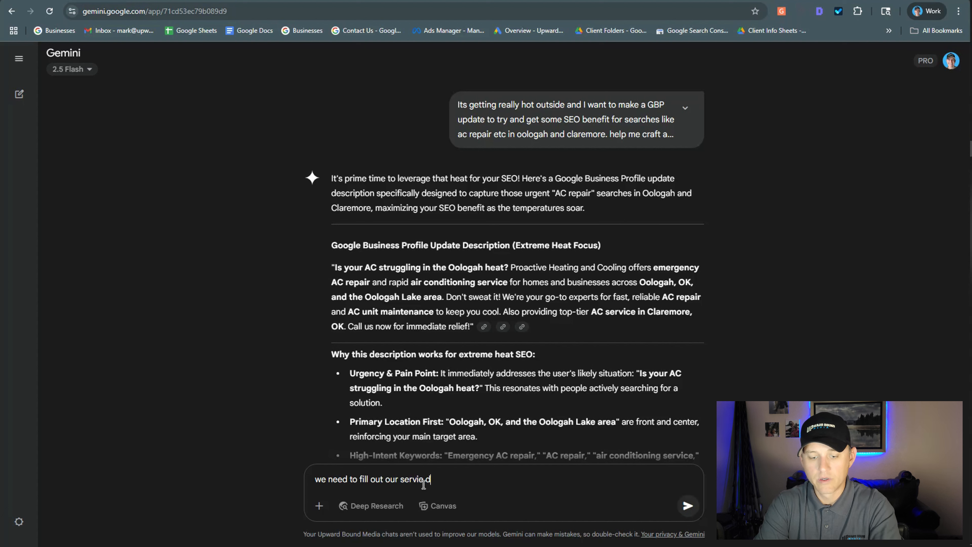
type("escriptions ")
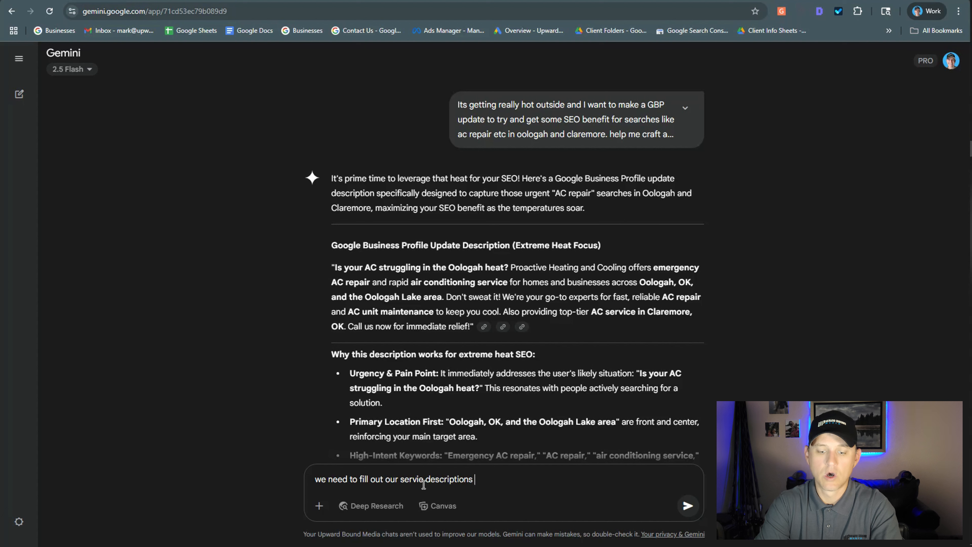
type("on GBP")
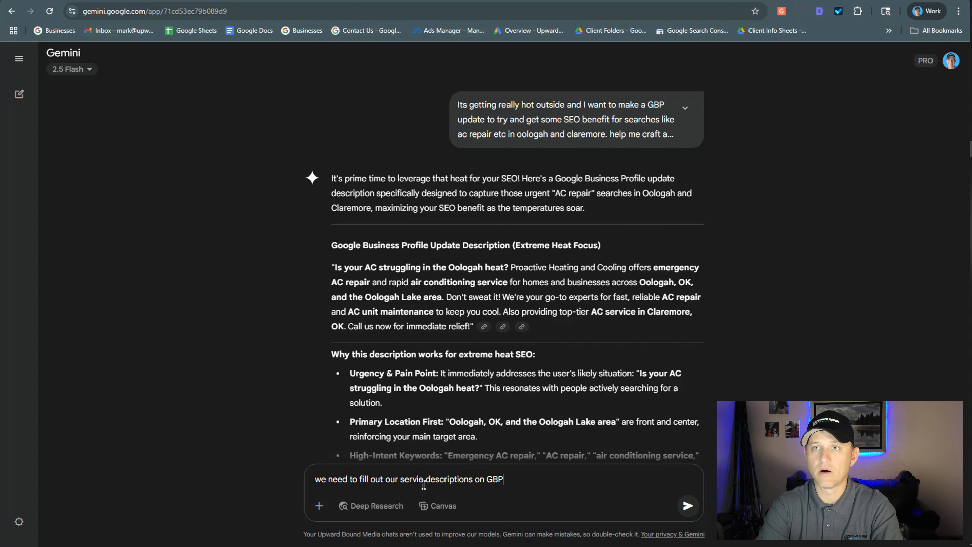
type(".  her")
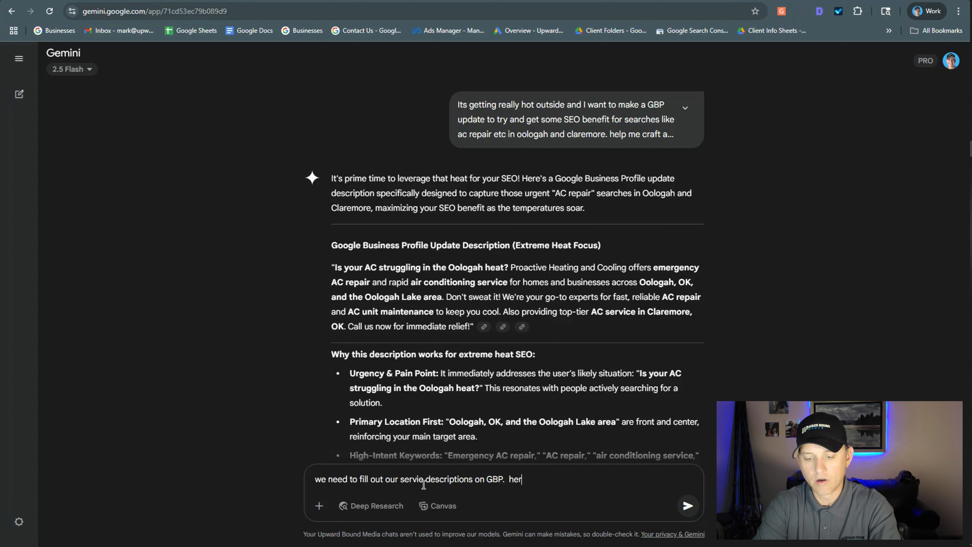
type("e are ")
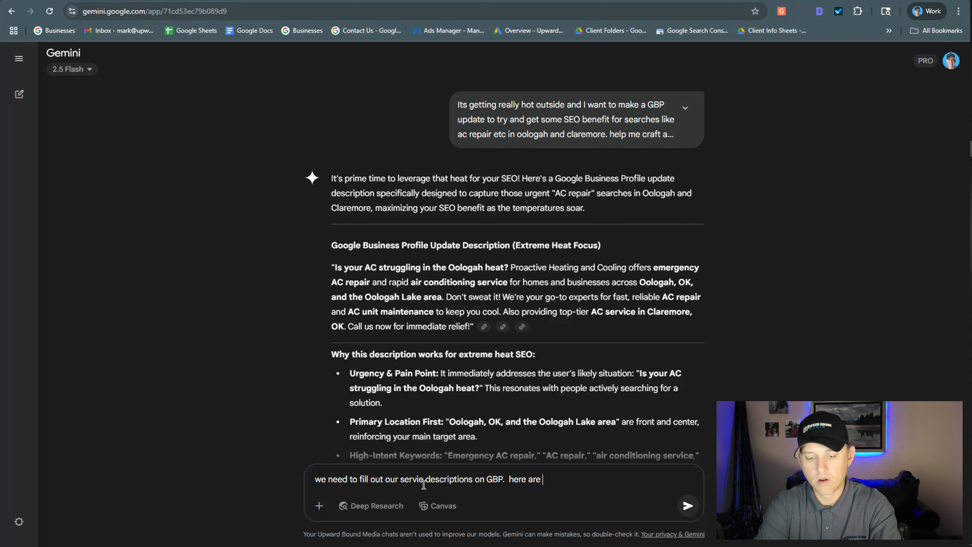
type("our services")
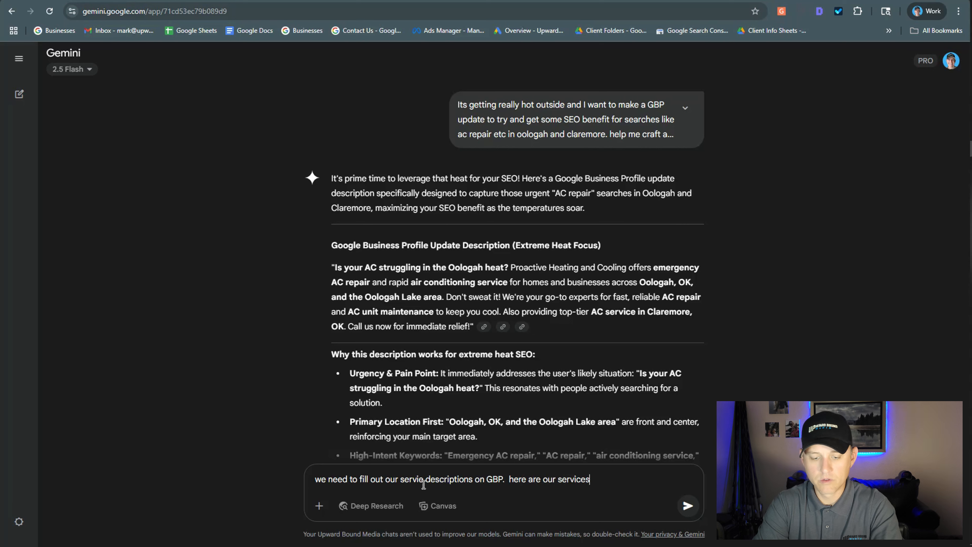
type(" as google has ")
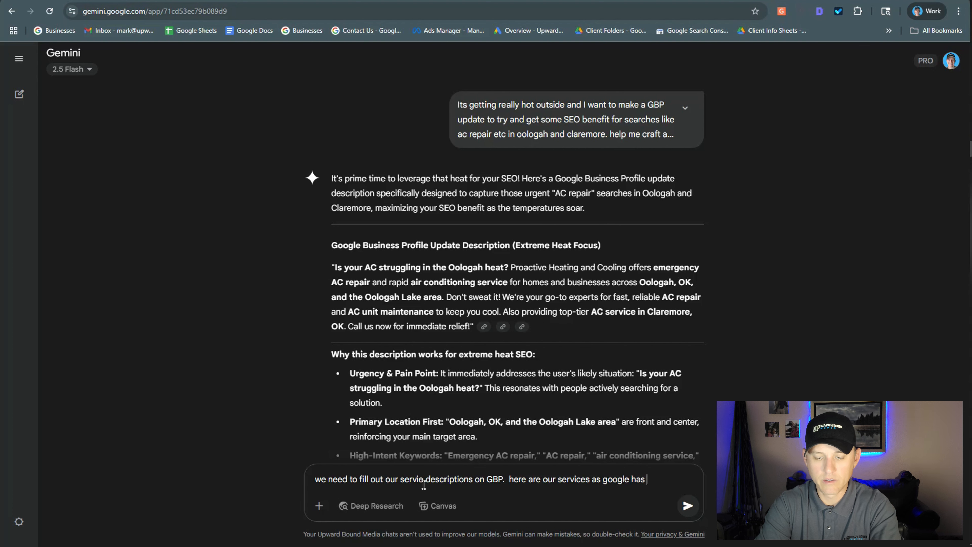
type("them li")
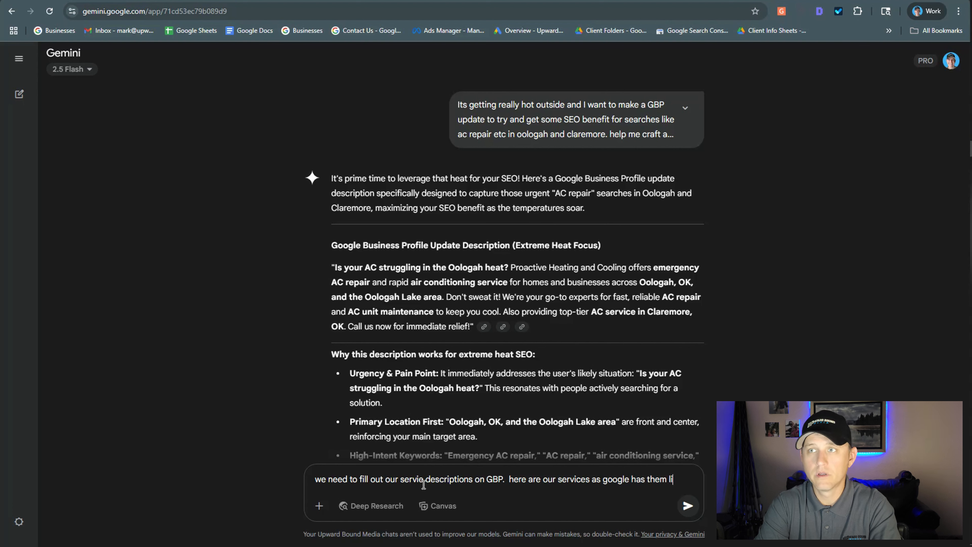
type("sted.  M")
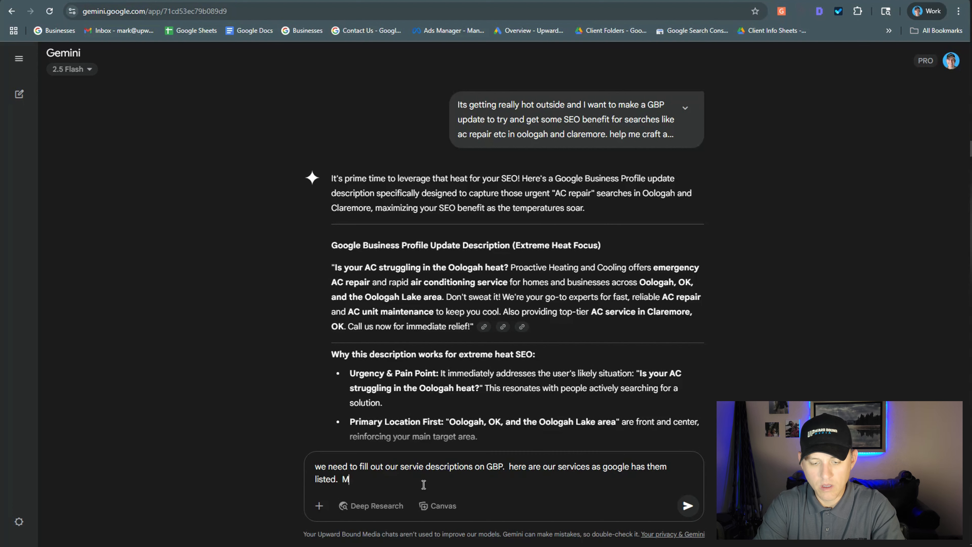
type("ake sure and")
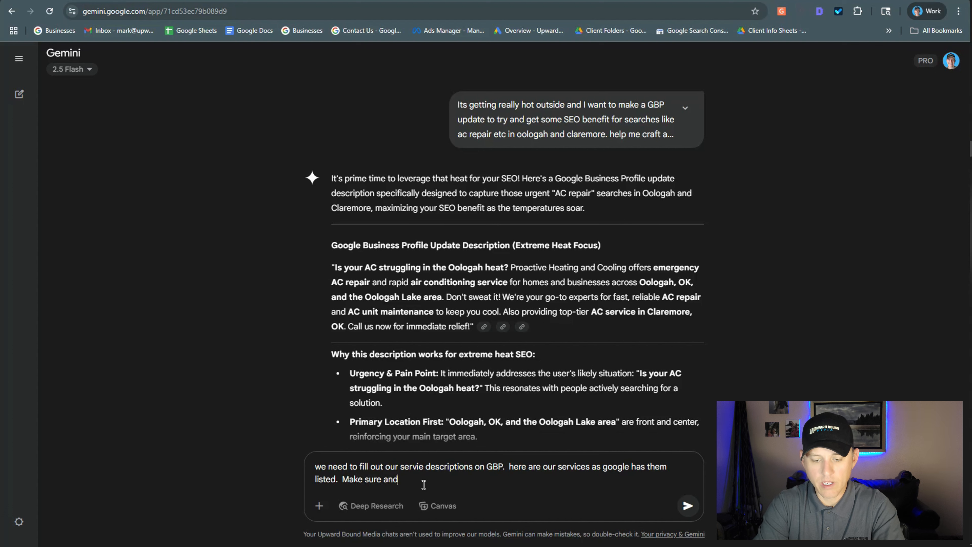
type(" write thes")
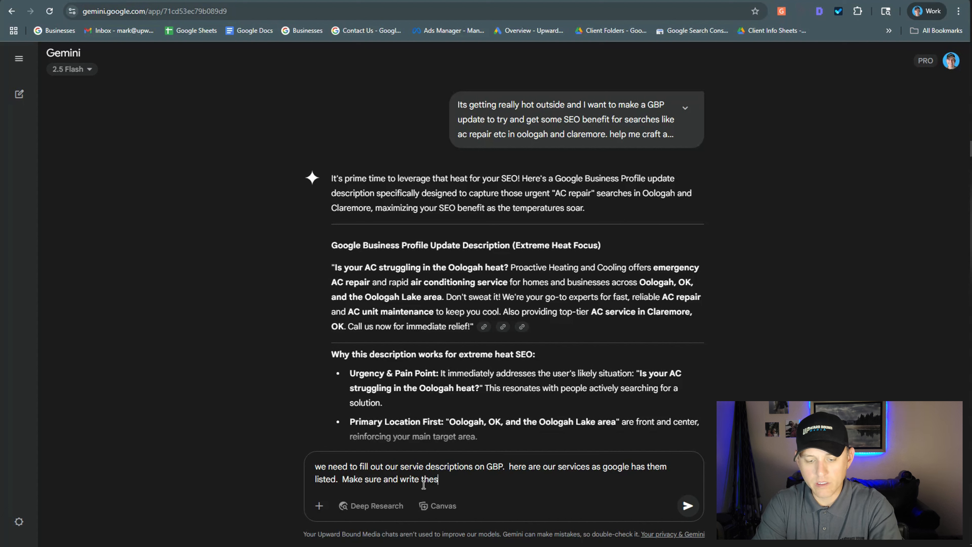
type("e descriptions")
Add "Make sure and write these descriptions with SEO in mind" to the prompt, paste the copied services list, and submit it.
key("ctrl+v")
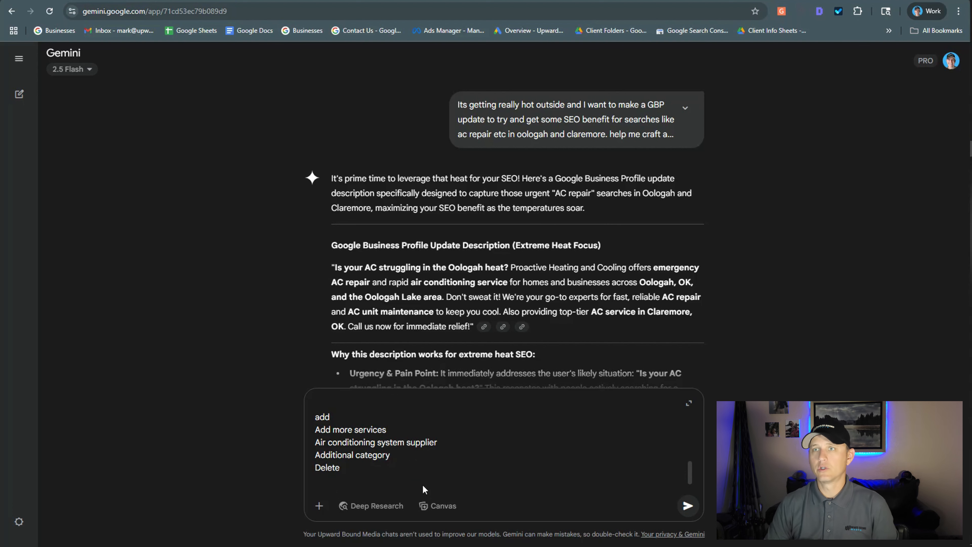
key("Return")
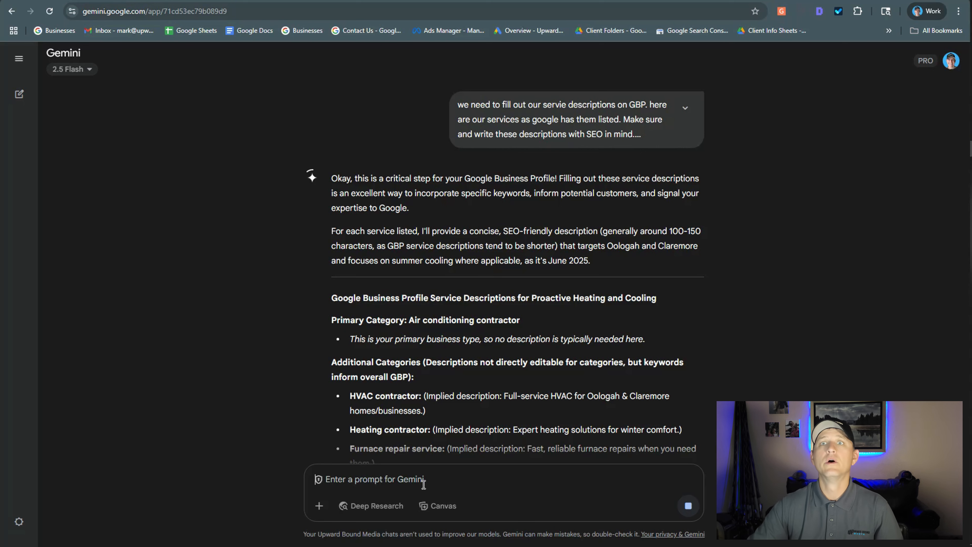
Review the generated individual service descriptions in Gemini's reply.
scroll(472, 369, "down", 2)
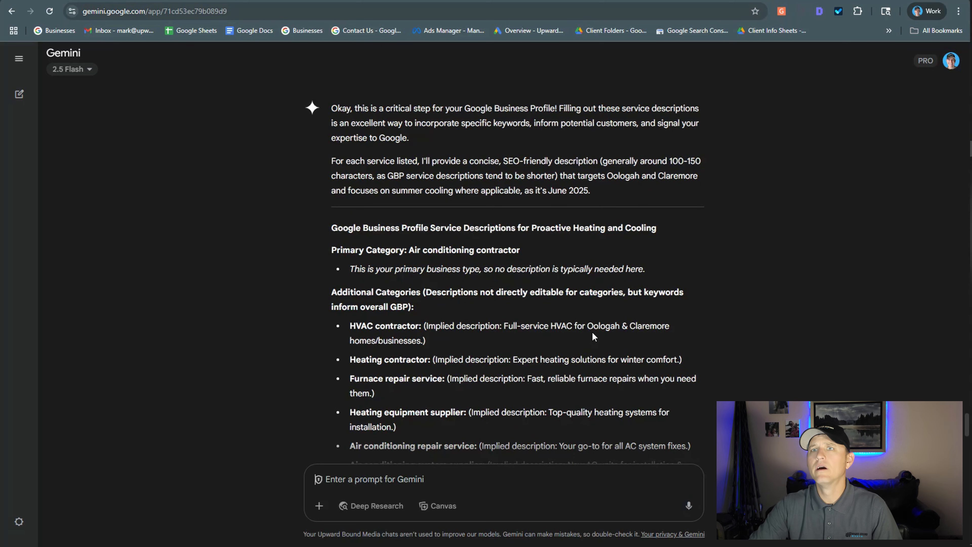
scroll(515, 340, "down", 7)
scroll(514, 332, "down", 2)
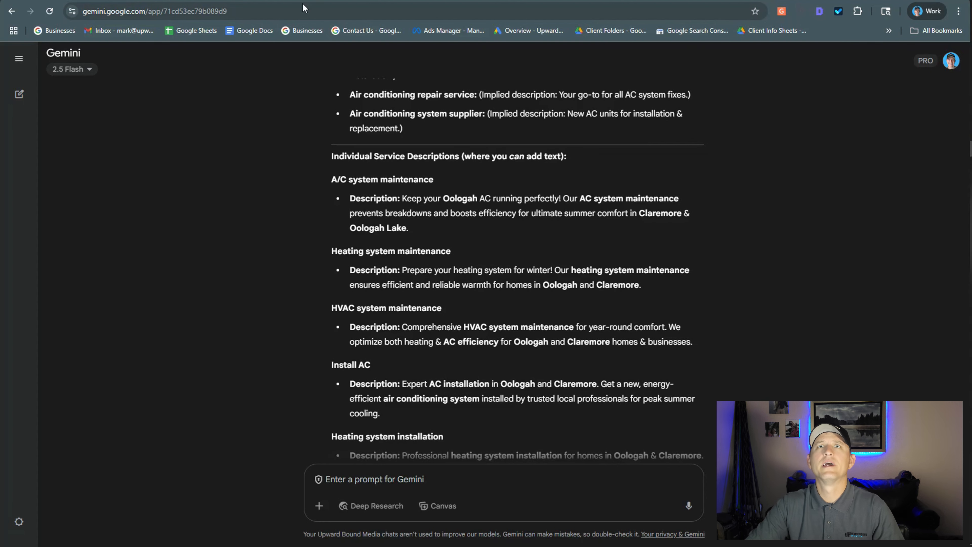
Return to the business profile's services list and open the A/C system maintenance service description for editing.
key("ctrl+Tab")
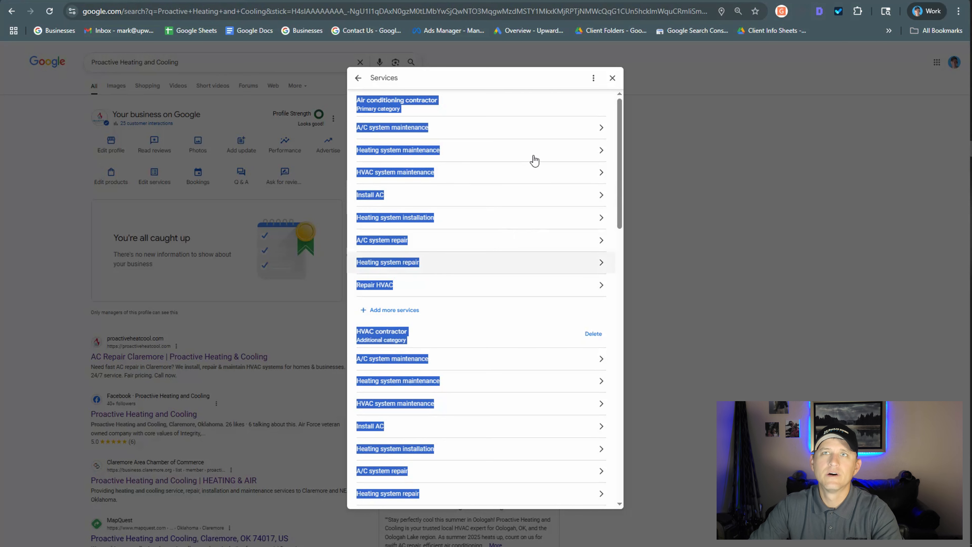
left_click(545, 115)
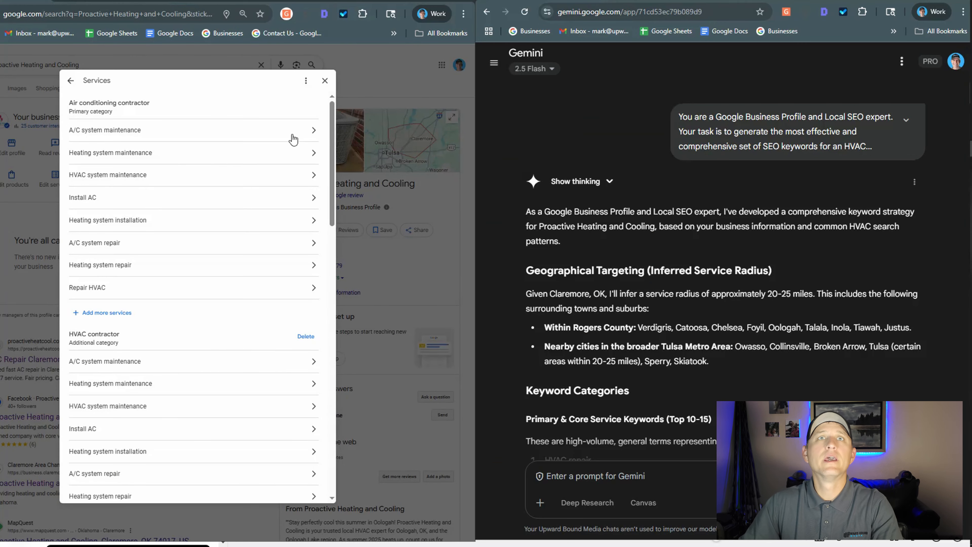
left_click(101, 130)
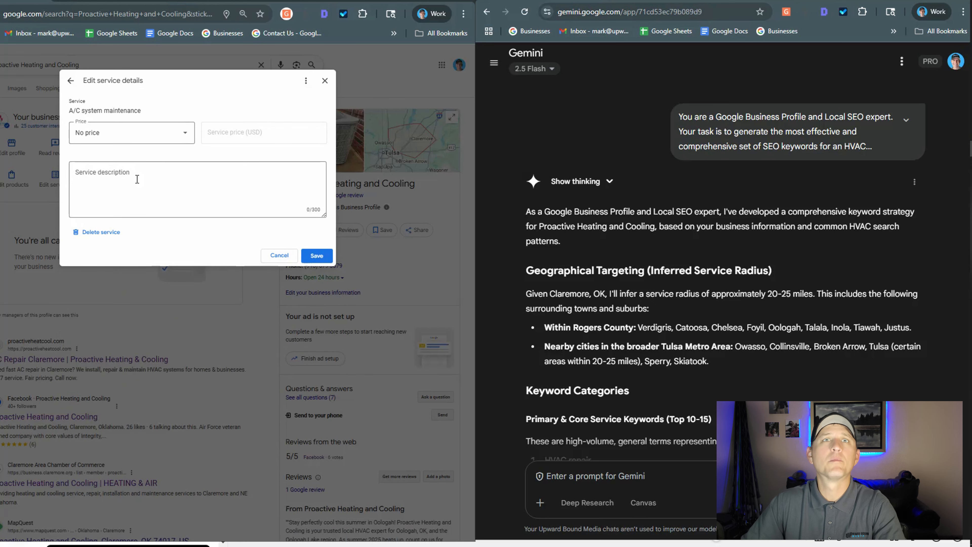
left_click(224, 191)
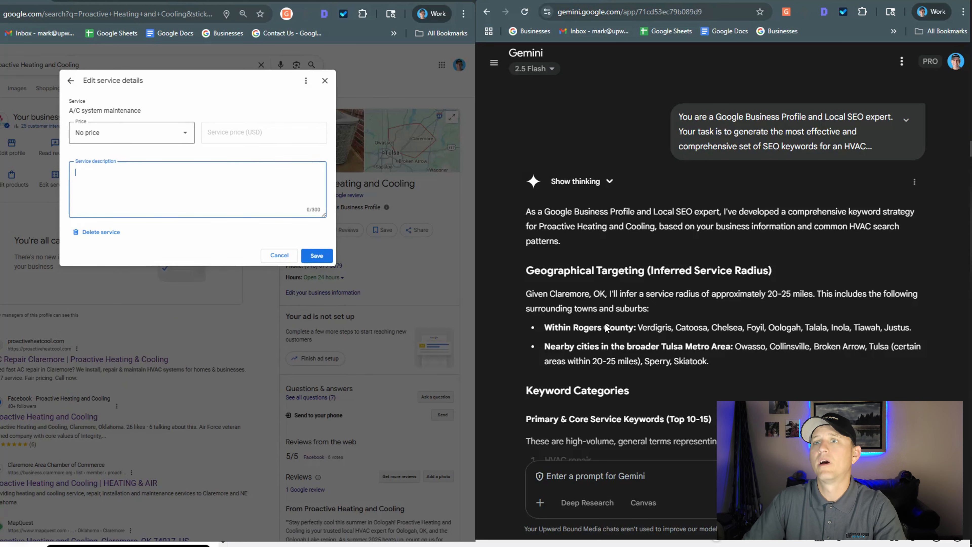
Find the individual service descriptions in the Gemini conversation and copy the one for A/C system maintenance.
scroll(647, 292, "down", 3)
scroll(649, 293, "down", 5)
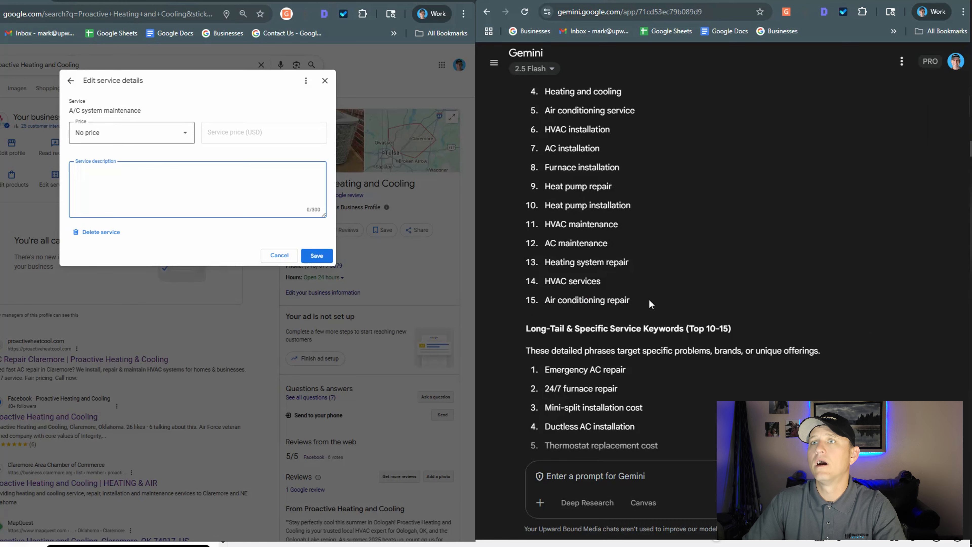
scroll(659, 310, "down", 10)
scroll(716, 282, "down", 10)
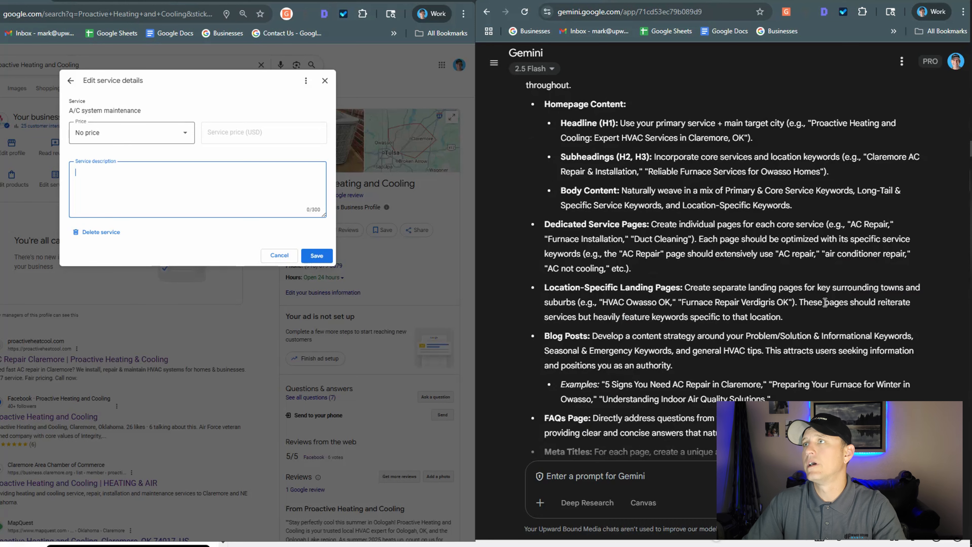
scroll(825, 304, "down", 10)
scroll(835, 337, "down", 10)
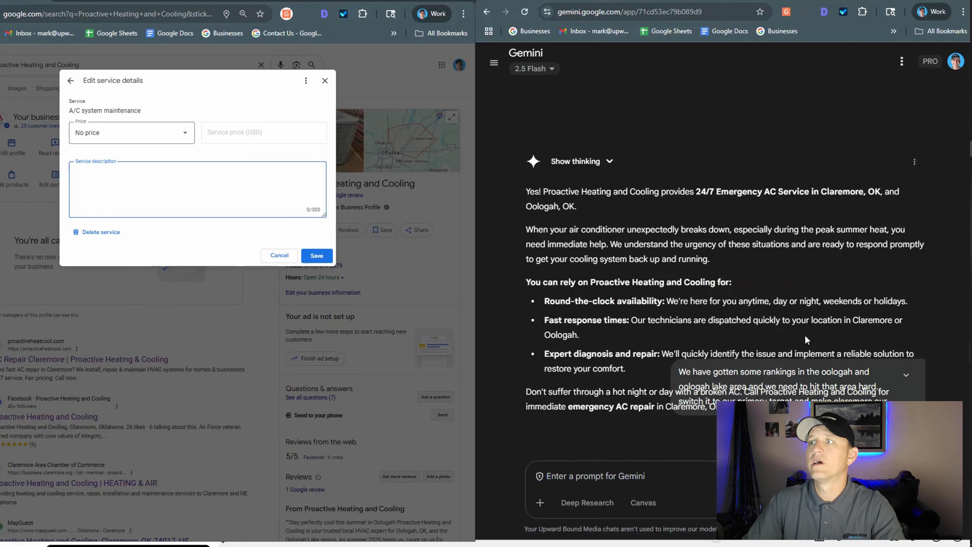
scroll(746, 345, "down", 10)
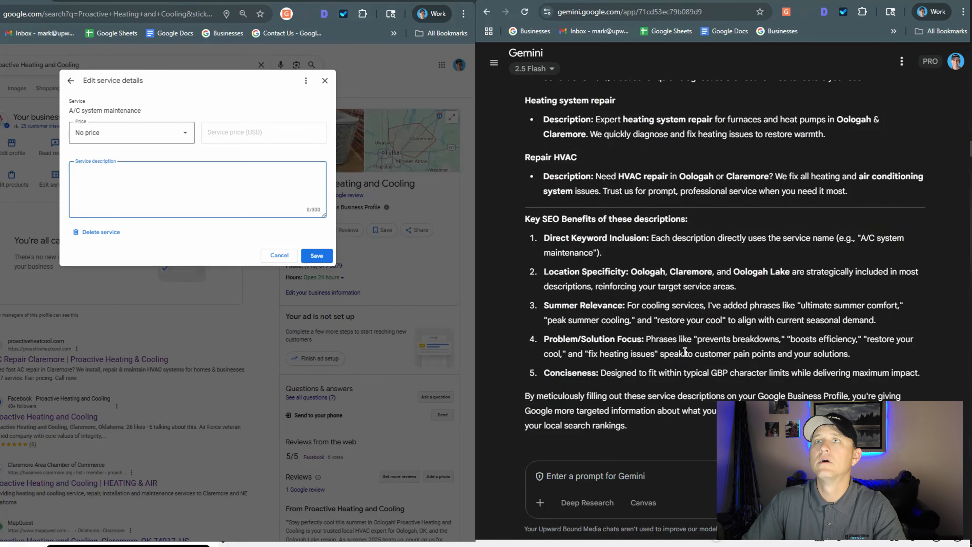
scroll(676, 341, "up", 10)
scroll(665, 343, "up", 5)
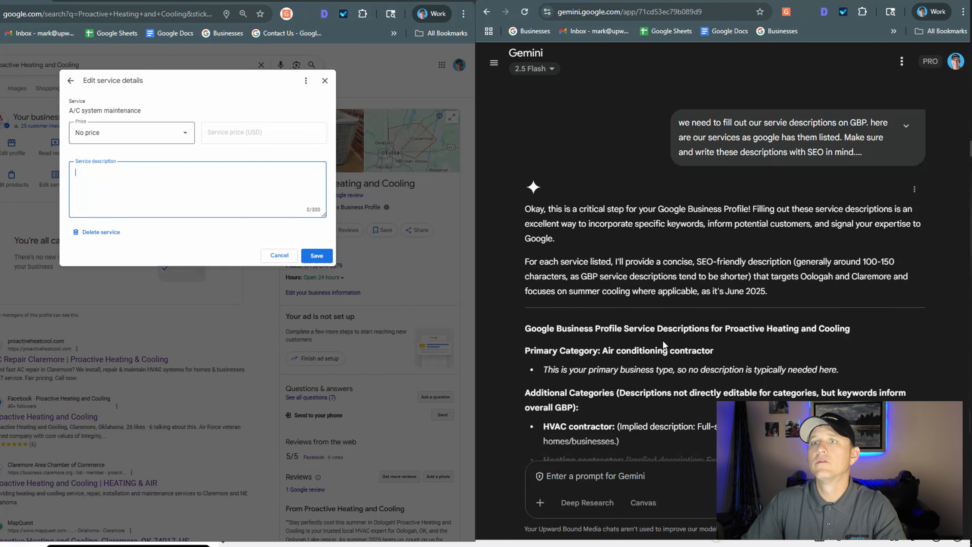
scroll(658, 337, "down", 8)
scroll(586, 283, "down", 1)
left_click_drag(597, 270, 908, 284)
key("ctrl+c")
Paste the copied text as the A/C system maintenance service description and save it.
left_click(198, 188)
key("ctrl+v")
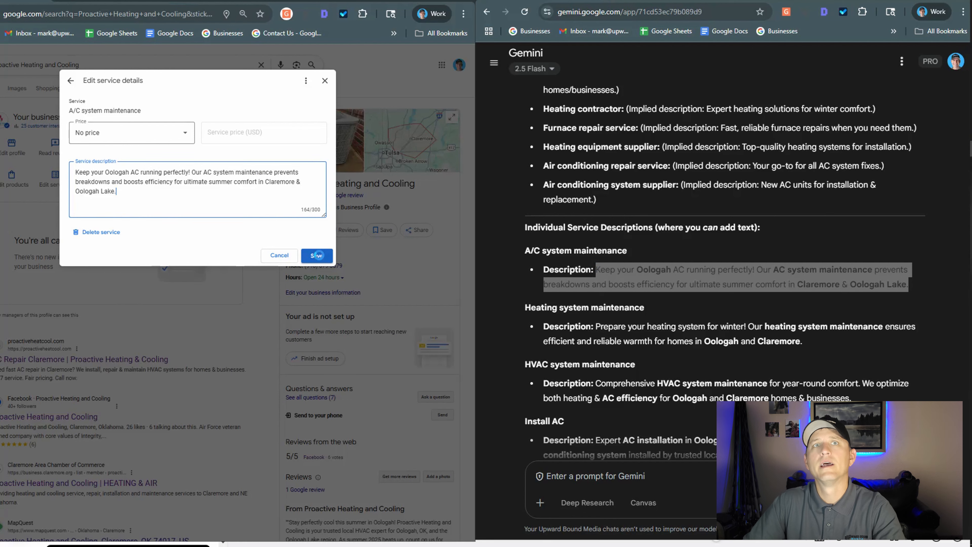
left_click(321, 256)
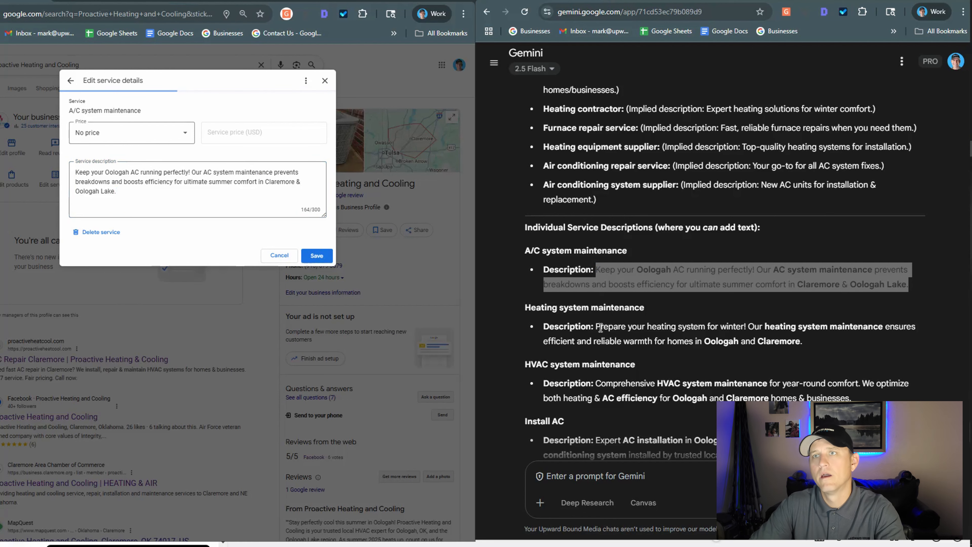
Copy Gemini's Heating system maintenance description into the matching service as plain text and save it.
left_click_drag(597, 326, 820, 351)
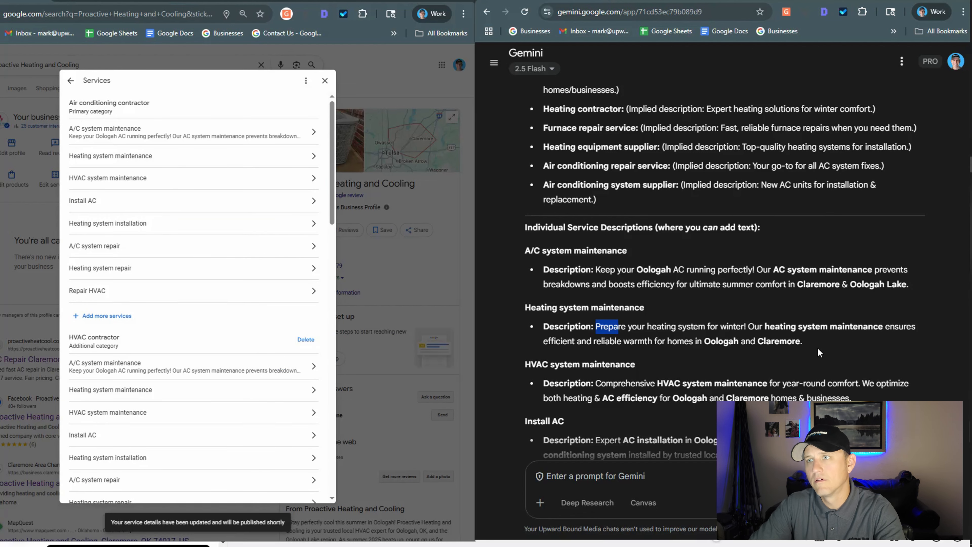
key("ctrl+c")
left_click(111, 156)
right_click(190, 207)
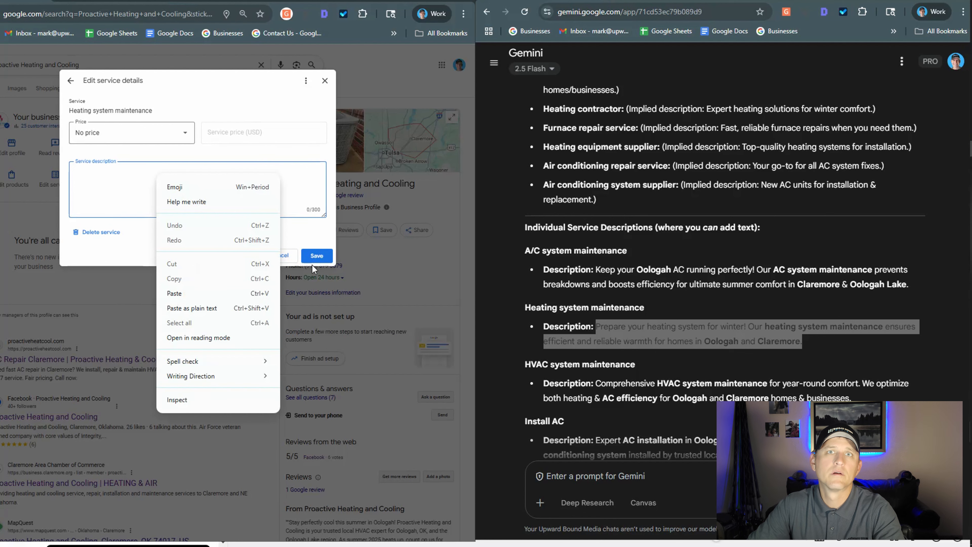
left_click(185, 307)
left_click(329, 258)
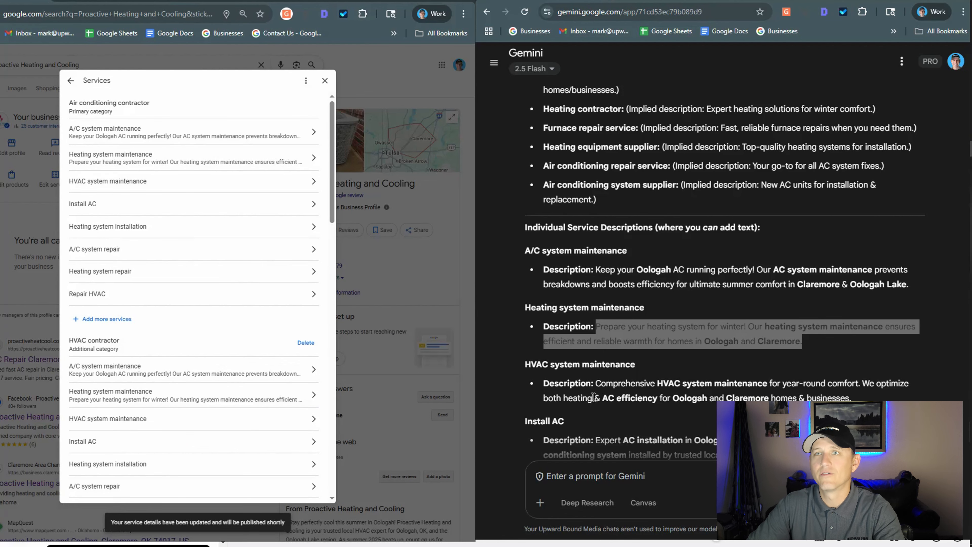
Copy Gemini's HVAC system maintenance description into the matching service and save it.
left_click_drag(546, 383, 595, 370)
key("ctrl+c")
left_click(238, 186)
left_click(191, 187)
key("ctrl+v")
left_click(323, 260)
Copy Gemini's matching descriptions into Install AC and the remaining services through Repair HVAC, saving each one.
scroll(874, 398, "down", 2)
key("ctrl+c")
left_click(238, 207)
left_click(192, 188)
key("ctrl+v")
left_click(323, 259)
scroll(689, 329, "down", 6)
left_click_drag(595, 317, 847, 333)
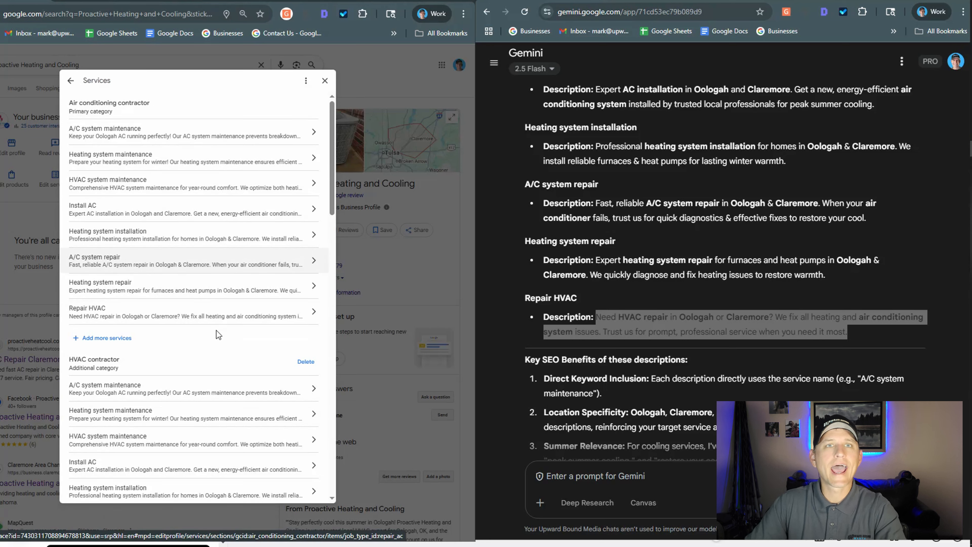
Review the service descriptions under every business category in the services list.
scroll(190, 358, "down", 5)
scroll(123, 232, "up", 1)
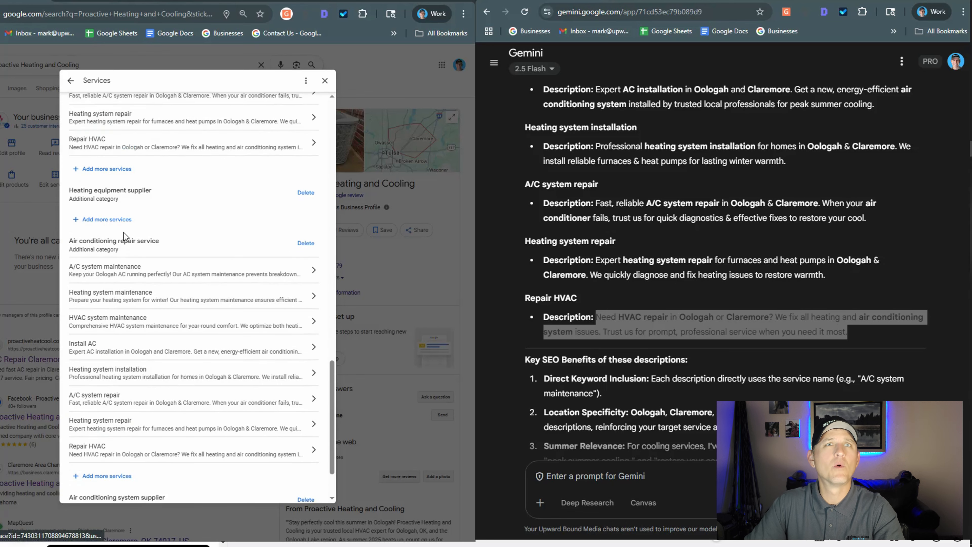
scroll(167, 414, "down", 2)
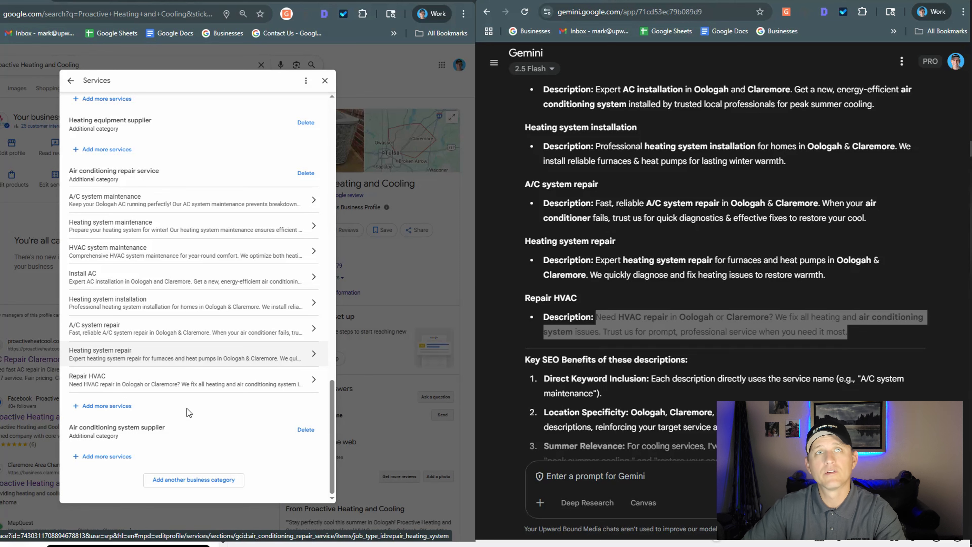
scroll(190, 394, "down", 4)
scroll(187, 385, "up", 4)
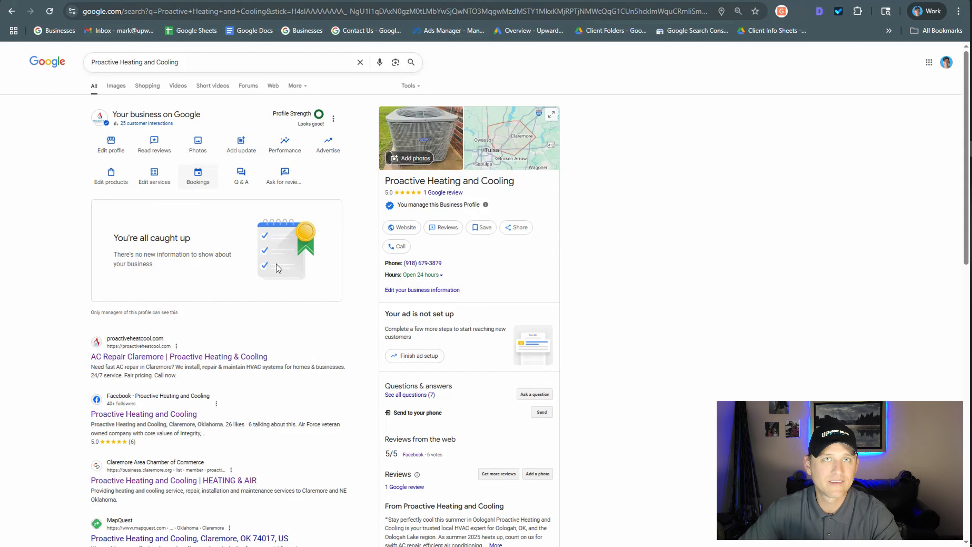
Start adding a product to the business profile and create a new product category named "Cooling Services".
left_click(120, 182)
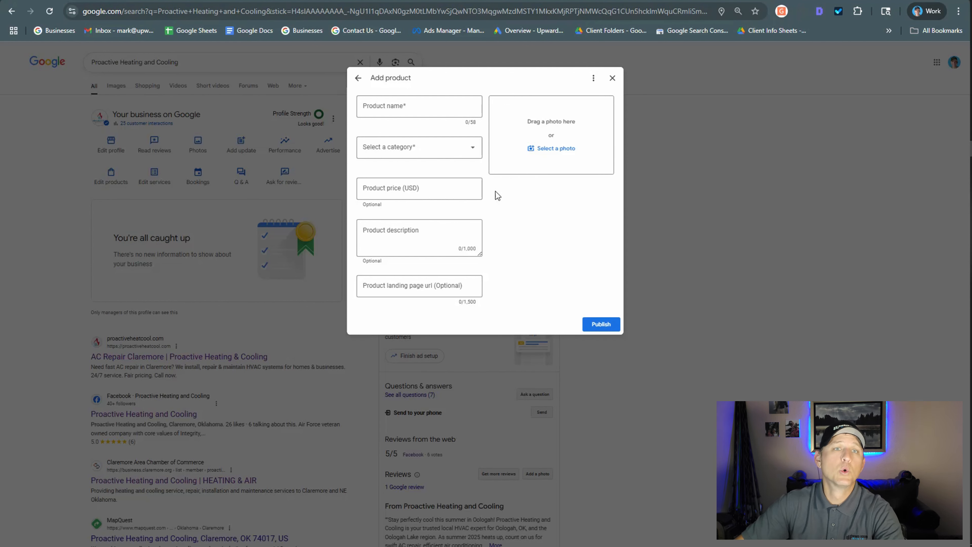
left_click(437, 157)
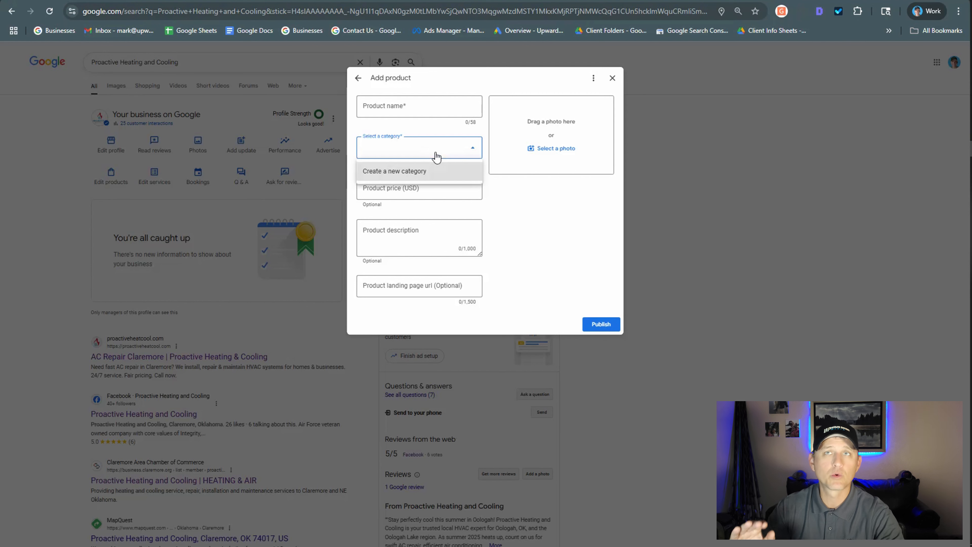
left_click(417, 175)
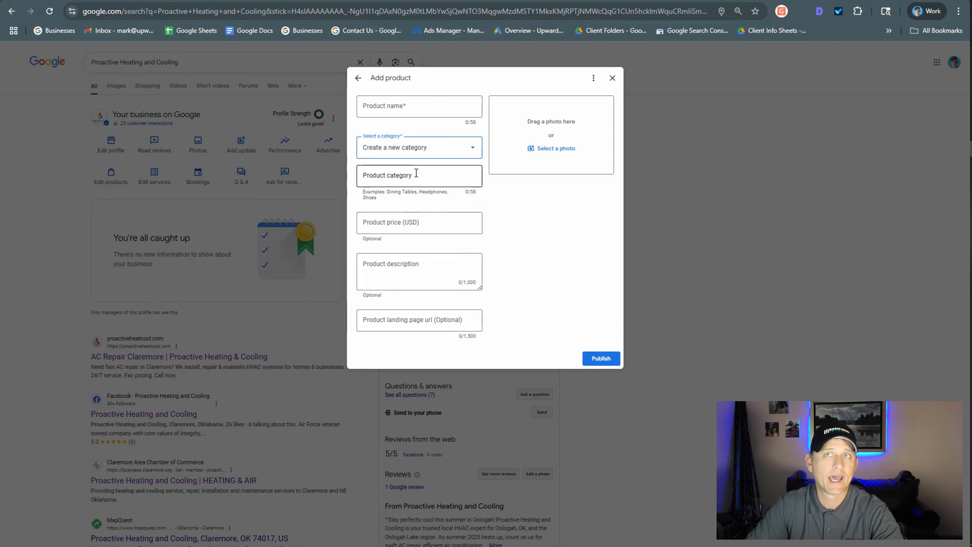
left_click(416, 173)
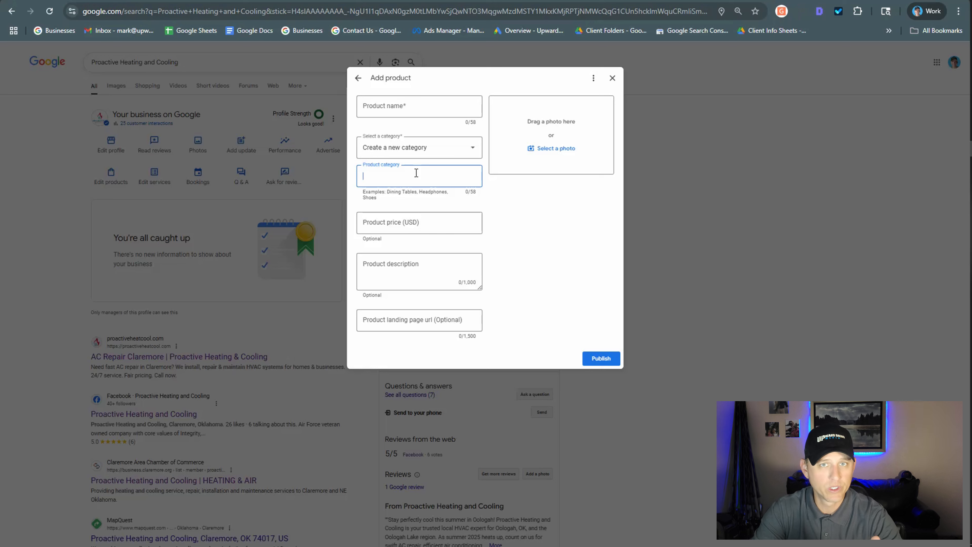
type("Cooling")
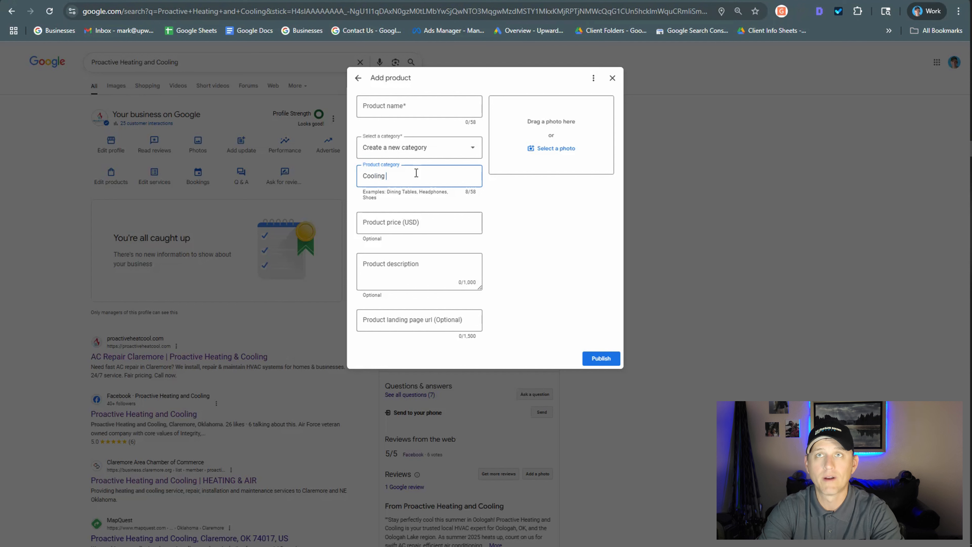
type(" Services")
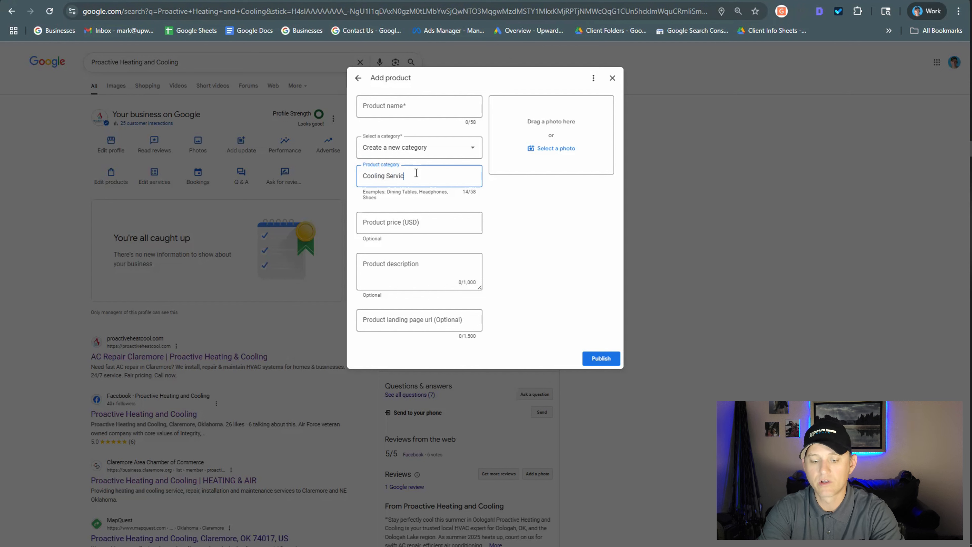
left_click(502, 226)
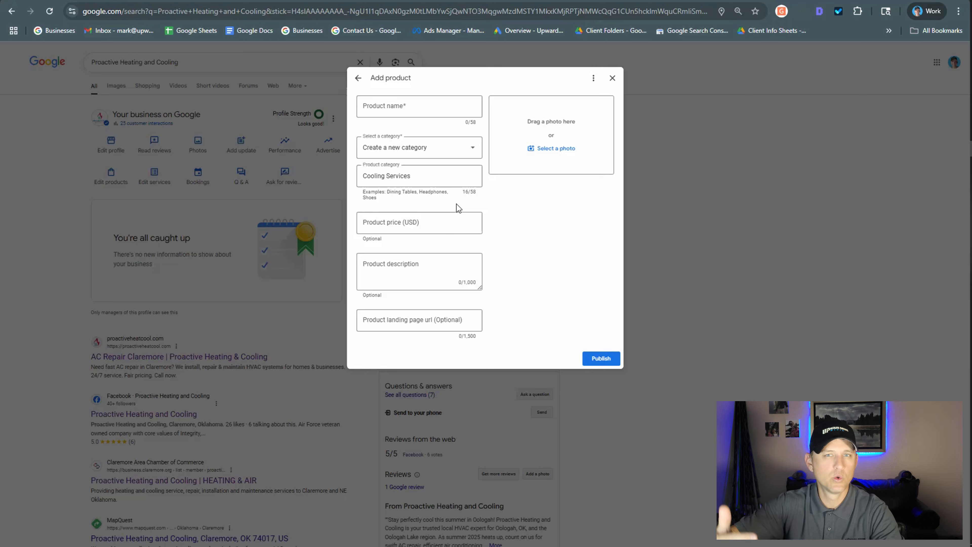
Set the product name to "Air Conditioning Repair Services".
left_click(418, 111)
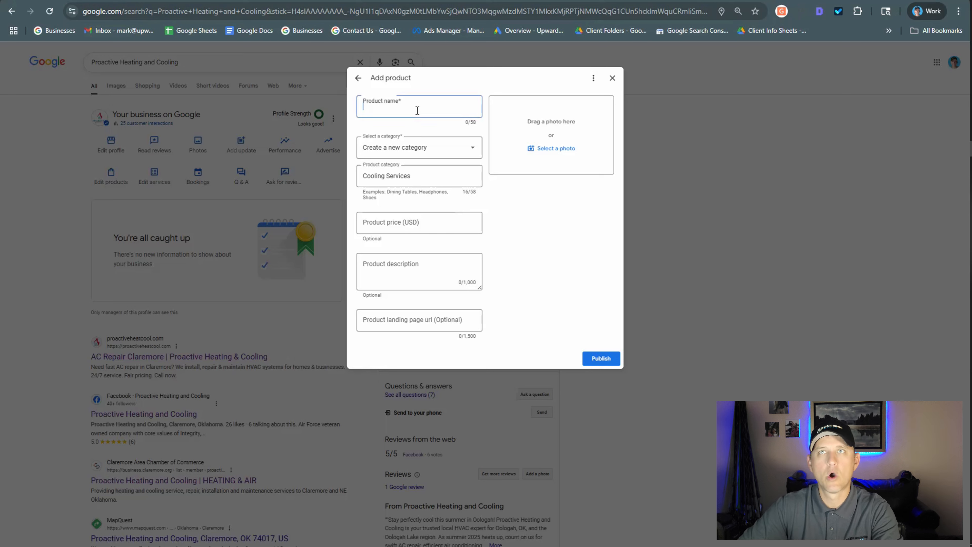
type("Air C")
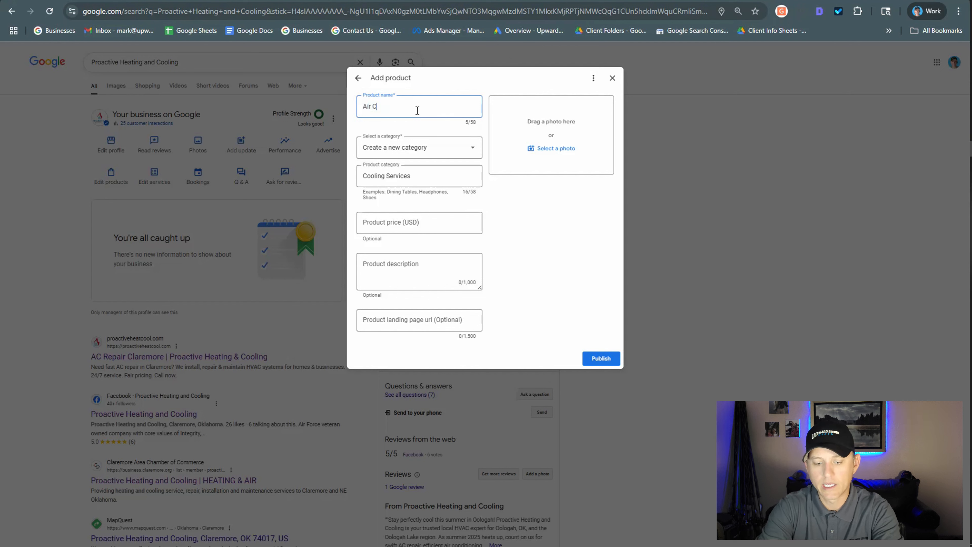
type("ondition")
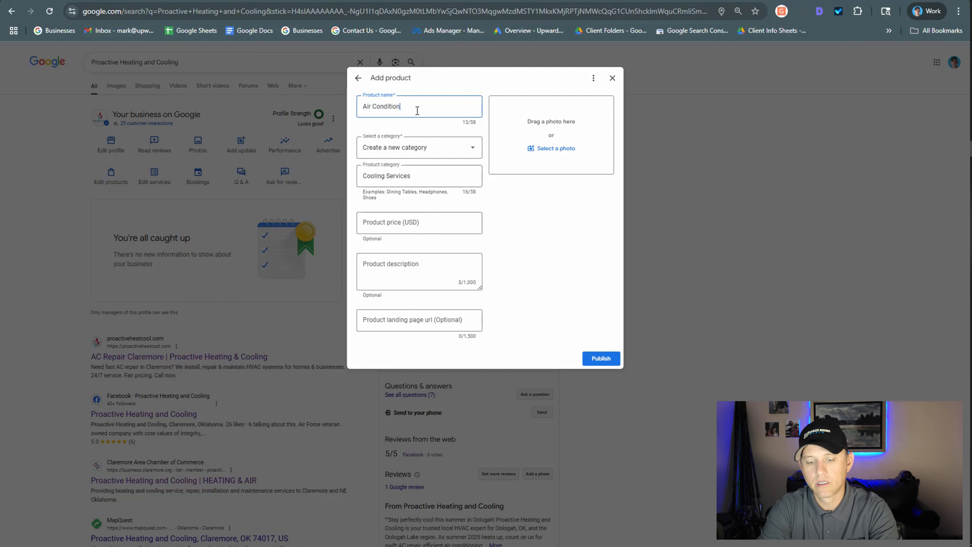
type("g Repair S")
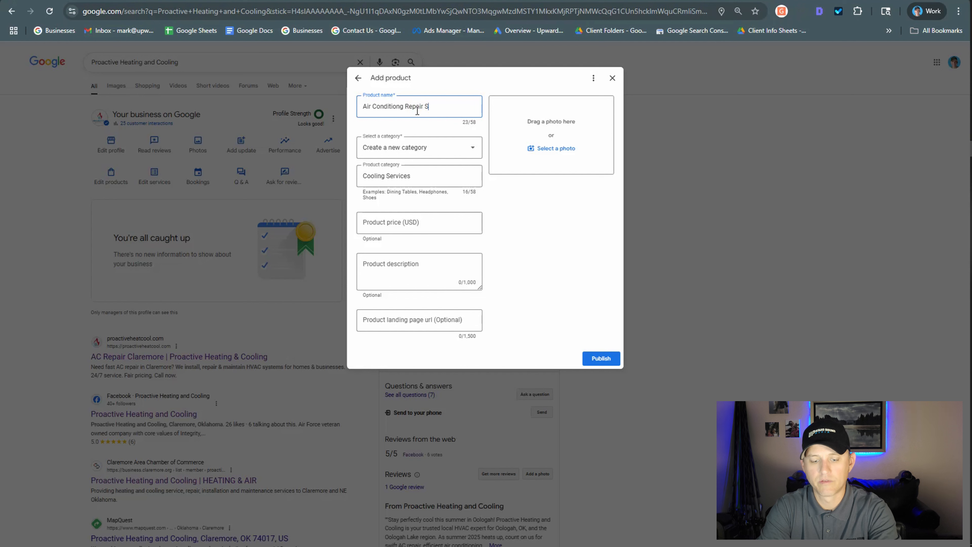
type("ervices")
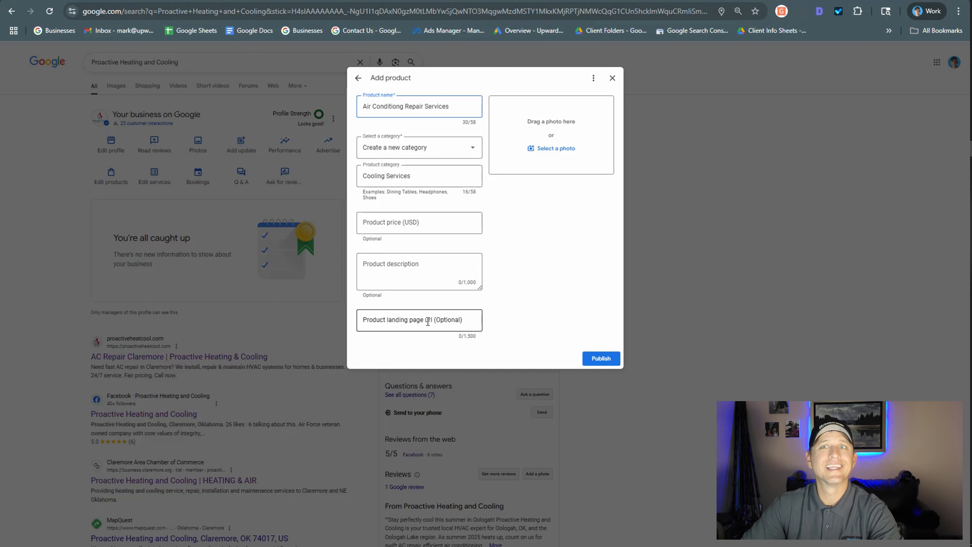
left_click(466, 320)
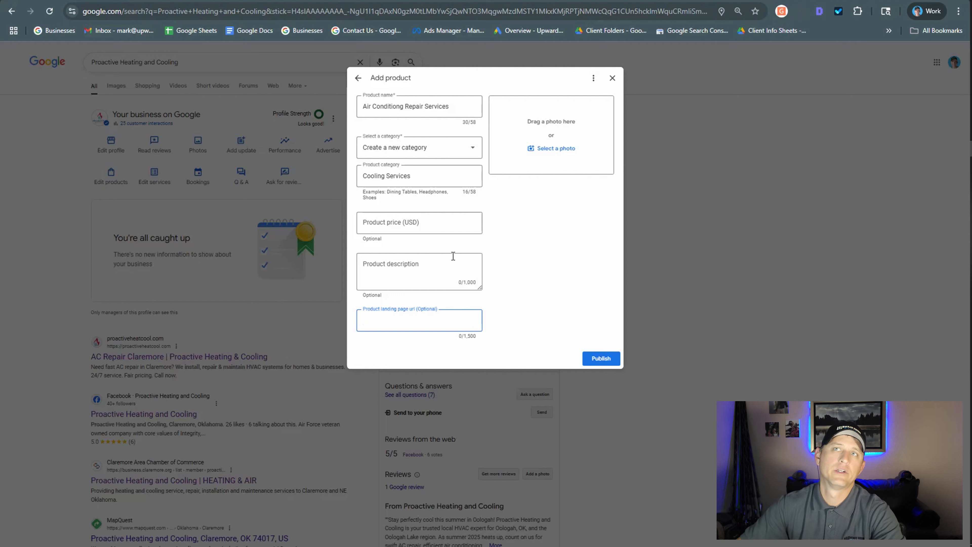
left_click(400, 107)
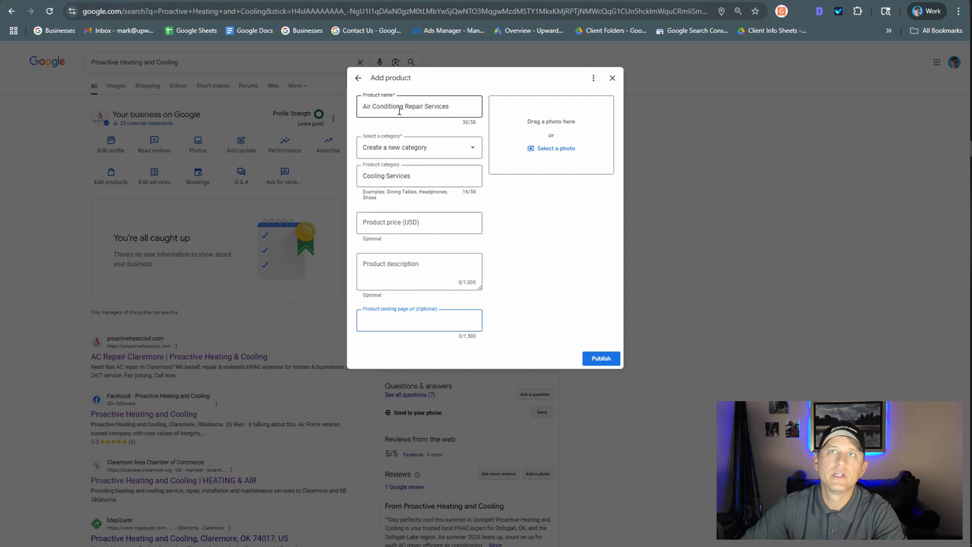
type("in")
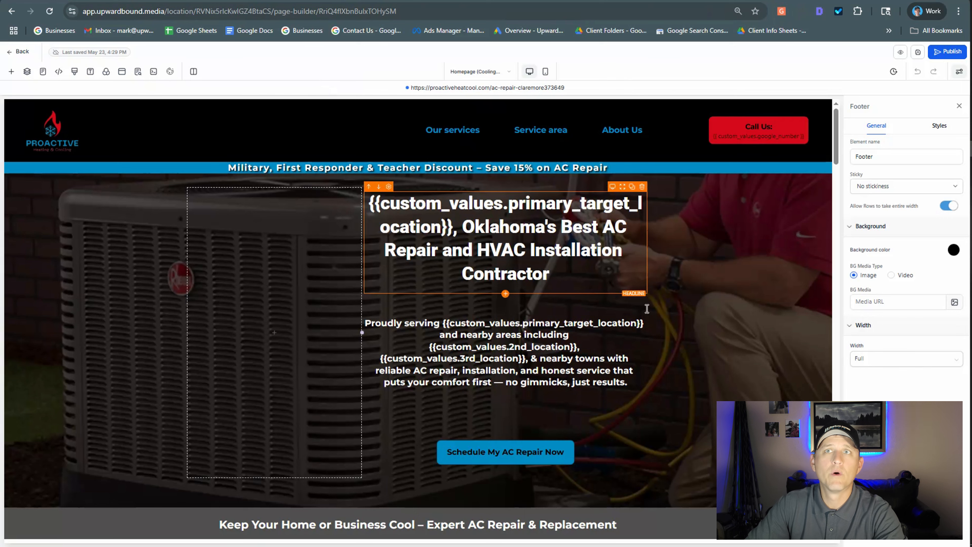
Examine the AC repair page in the website page builder, including its Residential and Commercial Cooling Services section.
scroll(375, 298, "down", 5)
scroll(285, 215, "down", 7)
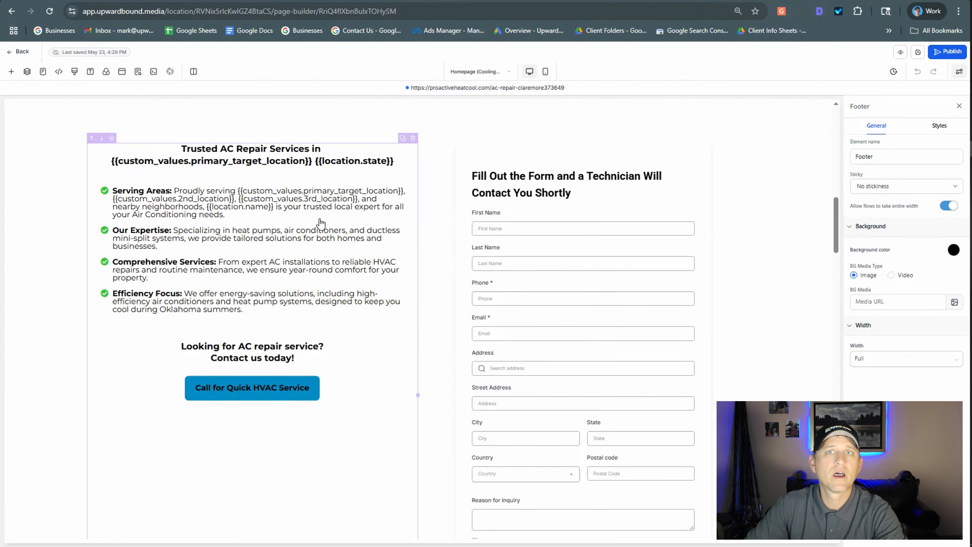
scroll(398, 277, "down", 8)
scroll(344, 274, "down", 4)
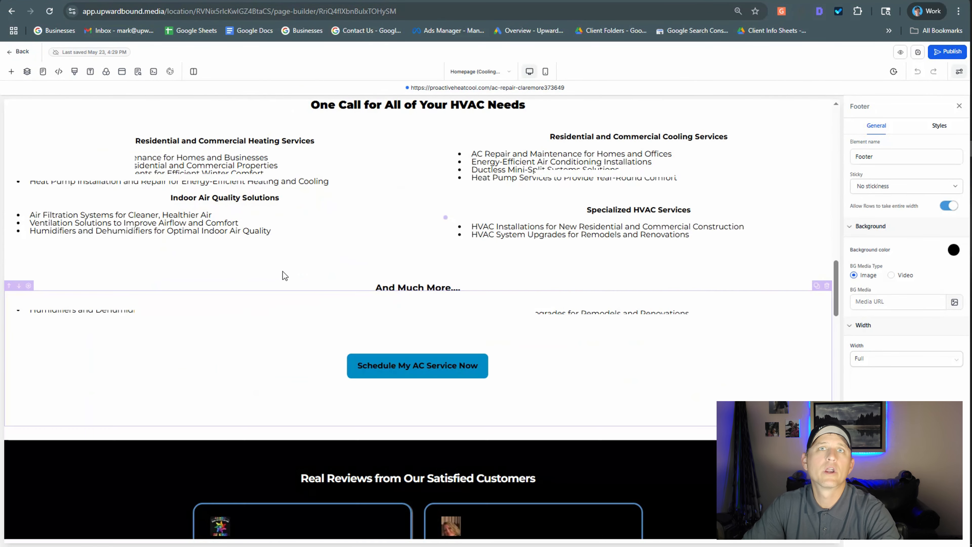
scroll(213, 273, "up", 3)
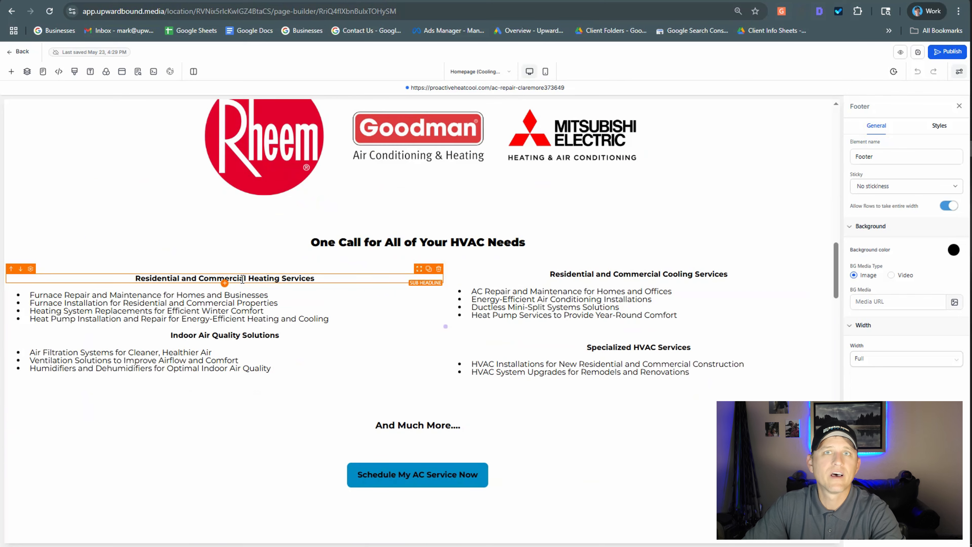
left_click(613, 279)
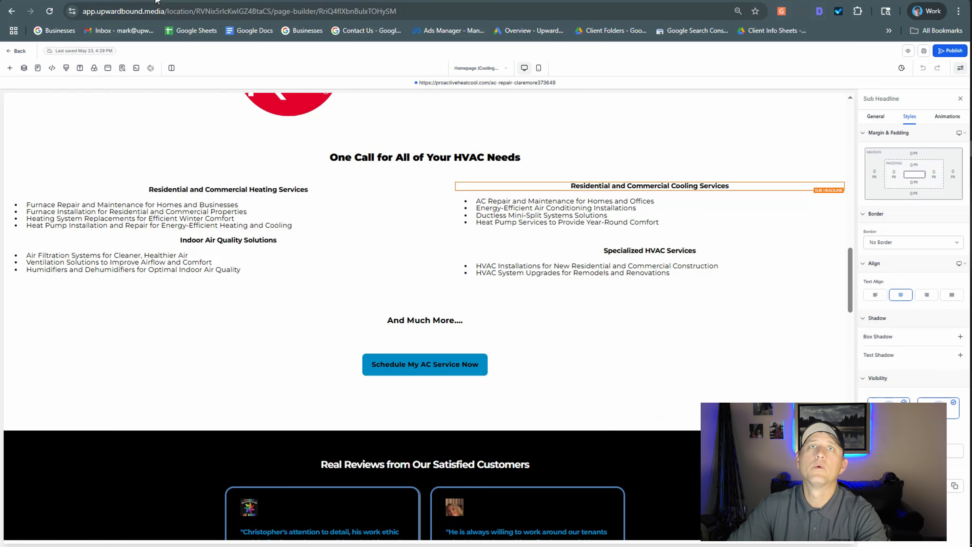
left_click(115, 0)
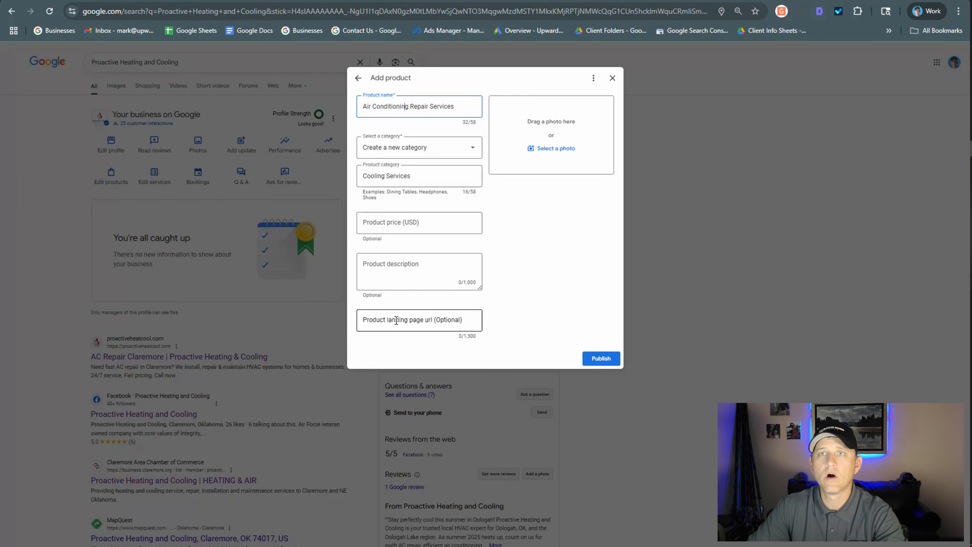
left_click(397, 321)
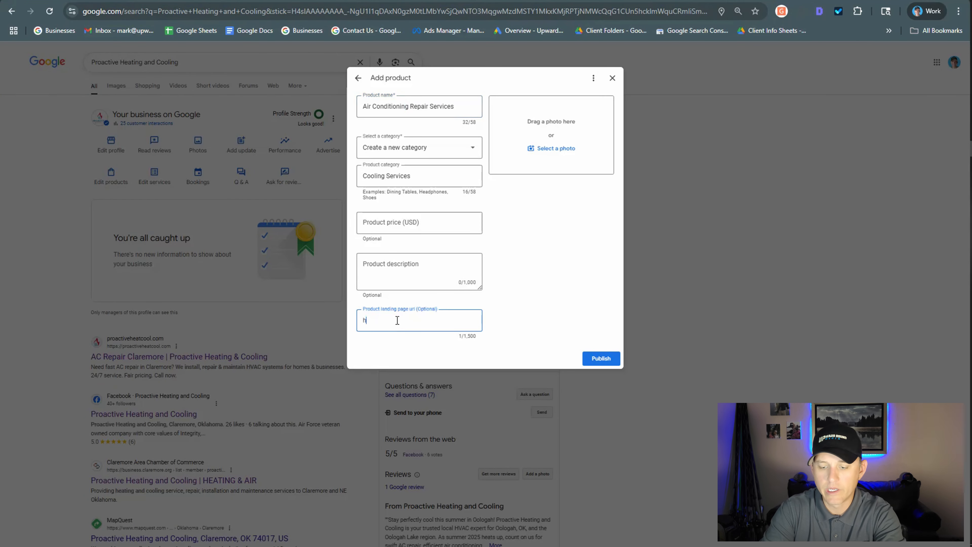
type("https:/")
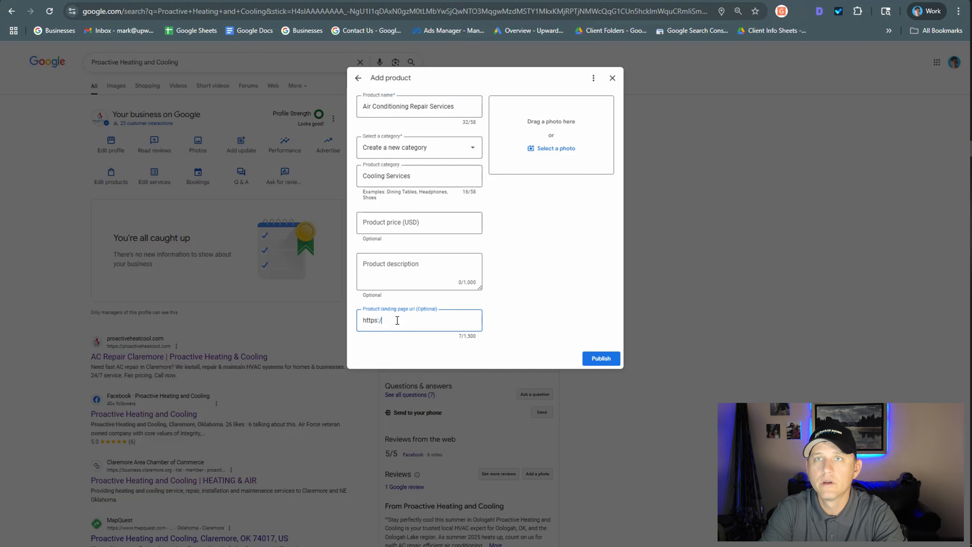
type("/proac")
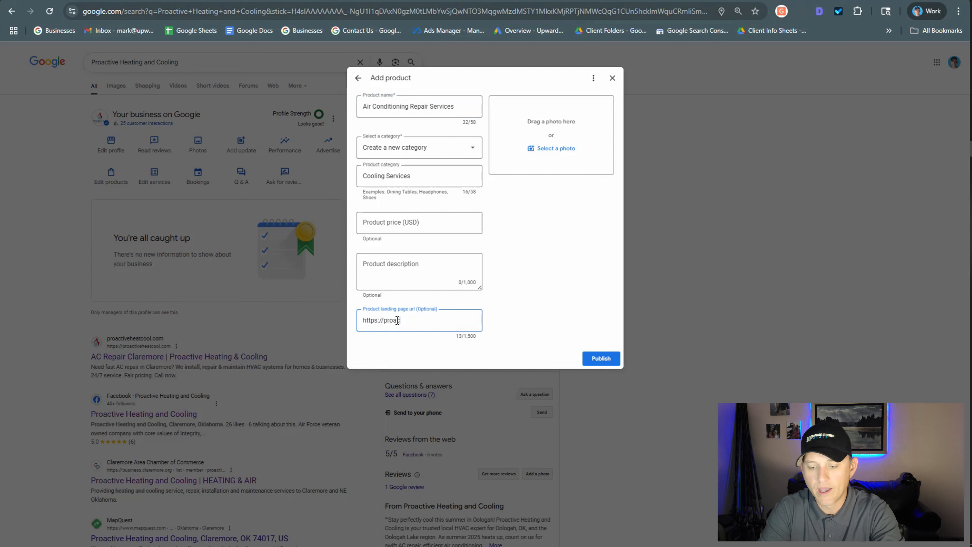
type("tiveheatc")
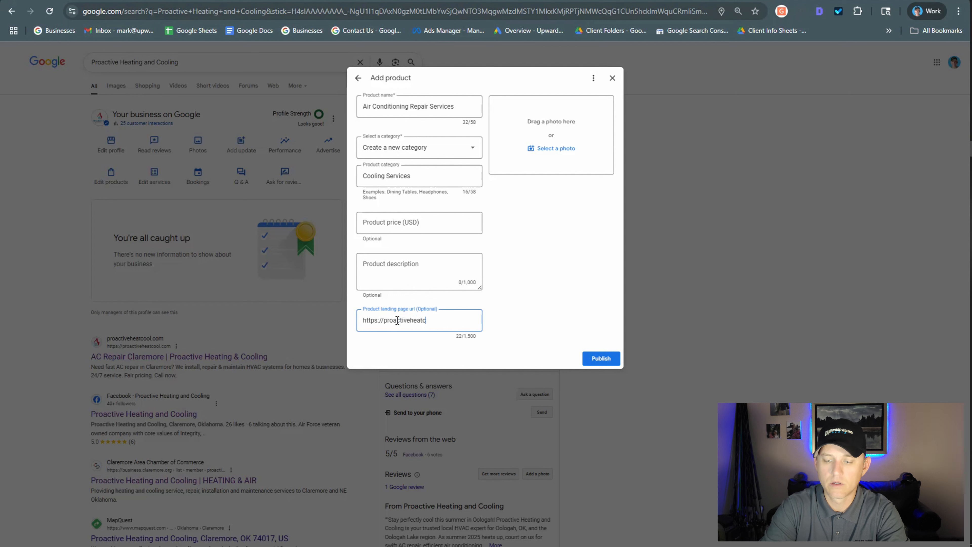
type("ool.com")
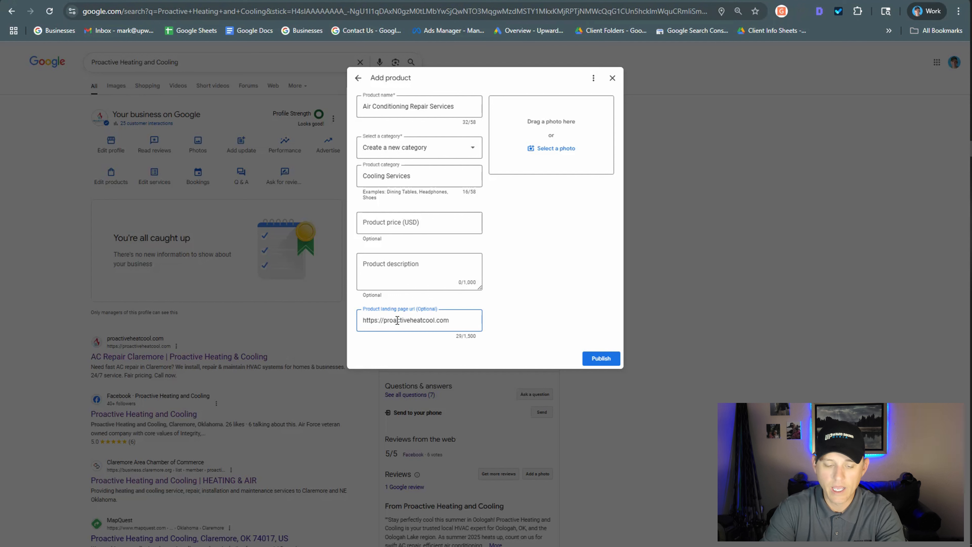
type("#sub-heading-2lNk3ly-Z0")
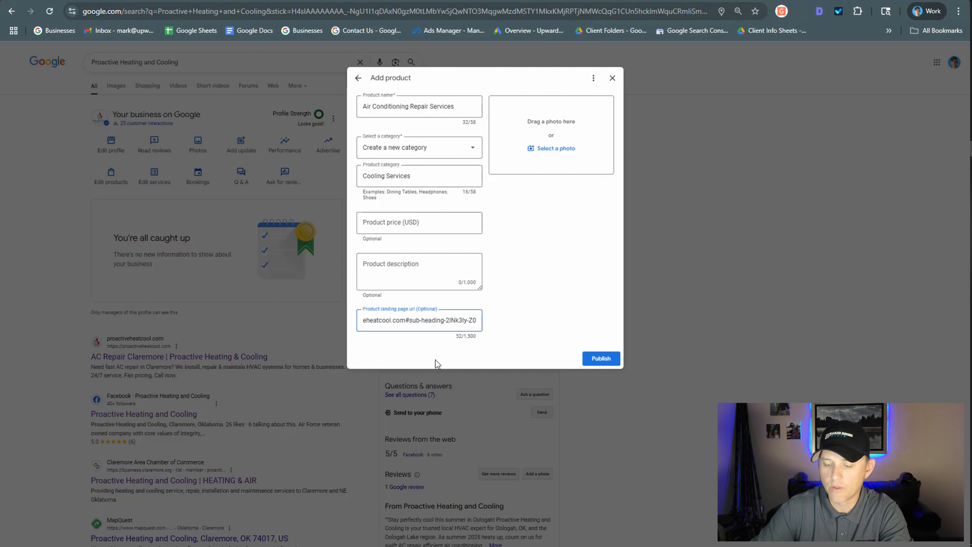
type("/")
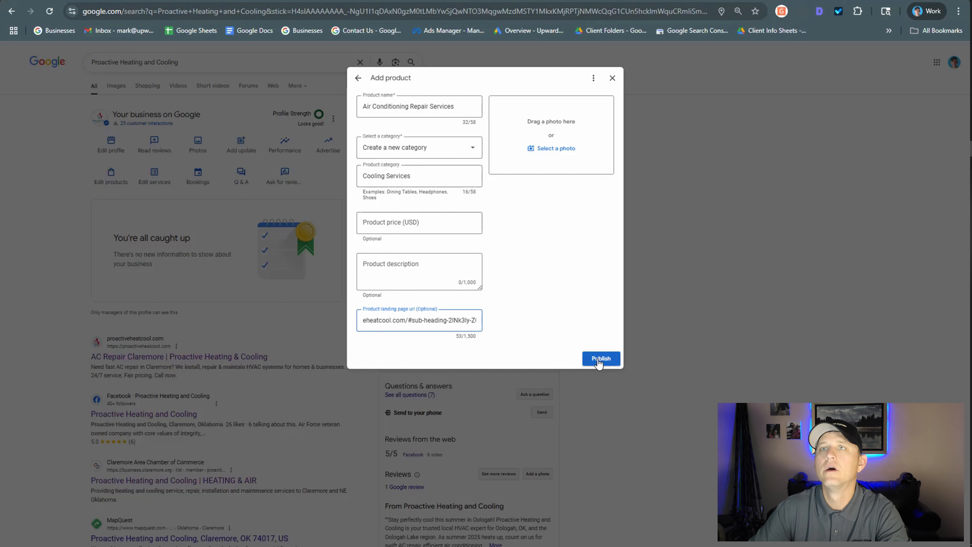
Copy the complete landing page URL and open it in a new browser tab to check where the link leads.
left_click_drag(471, 321, 448, 322)
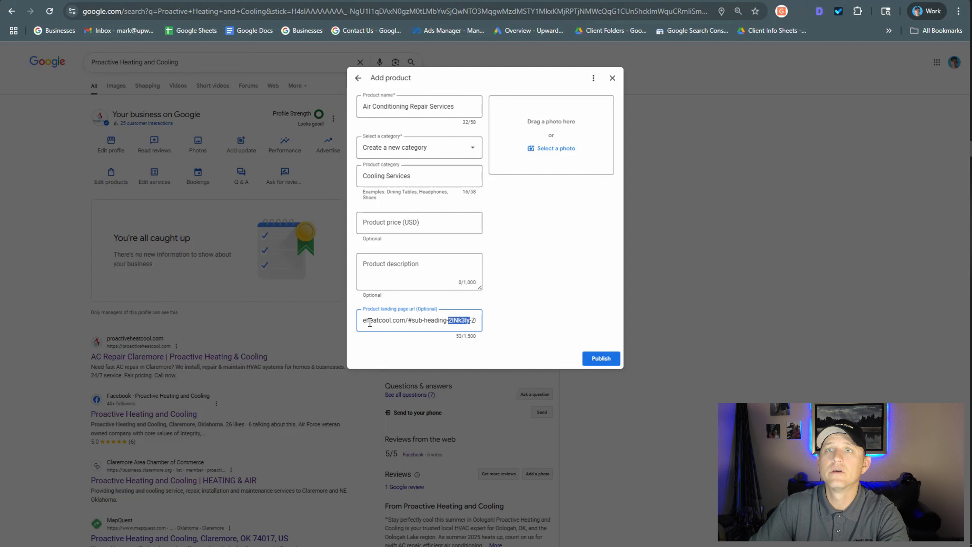
left_click_drag(367, 322, 366, 320)
left_click(364, 320)
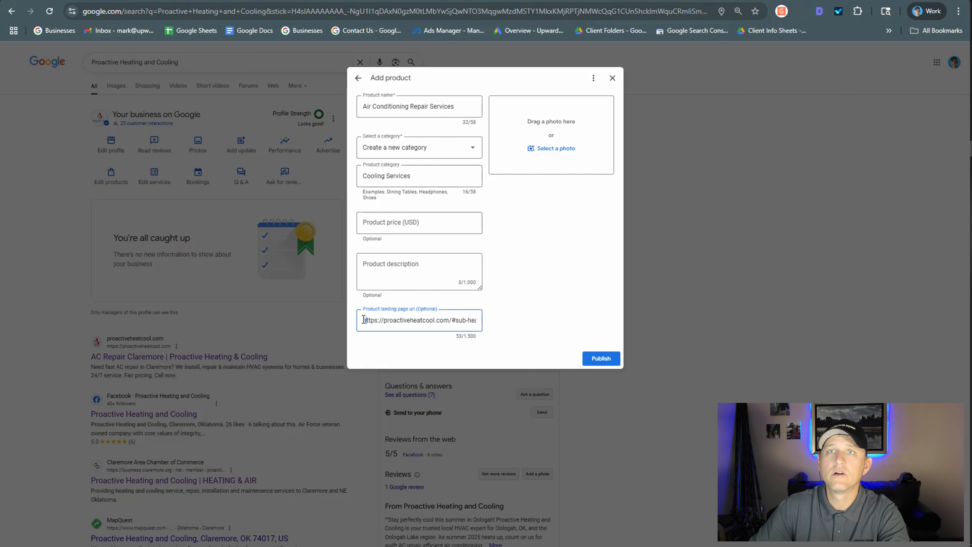
key("ctrl+a")
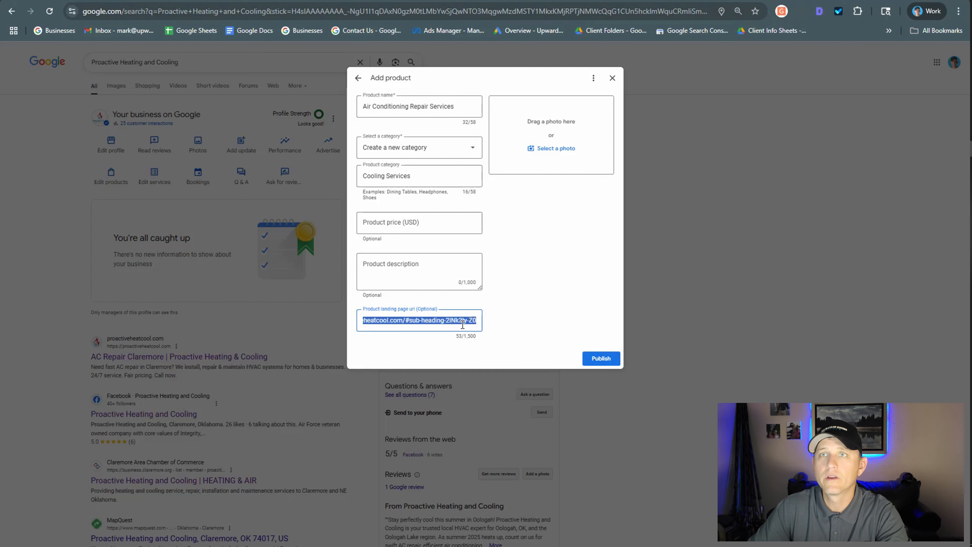
right_click(463, 322)
left_click(499, 101)
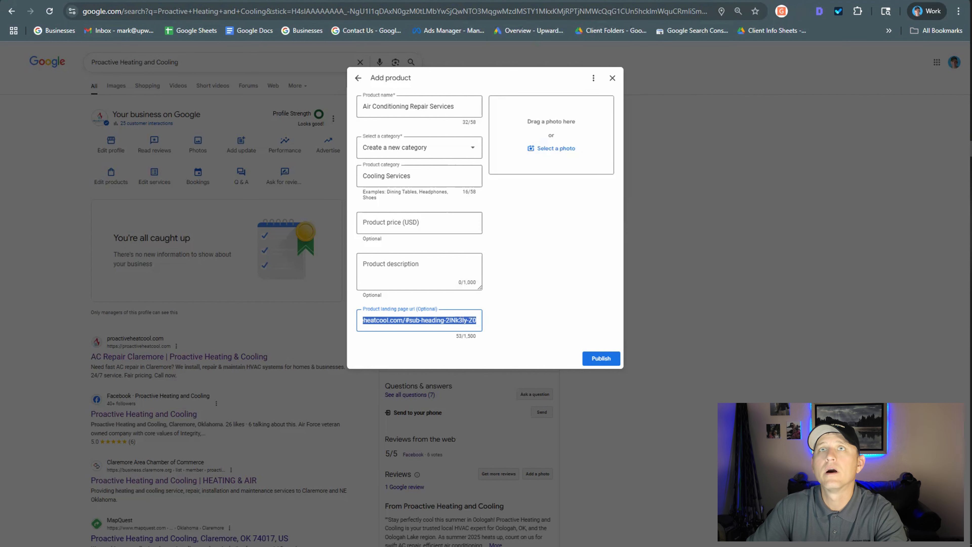
key("ctrl+t")
right_click(347, 16)
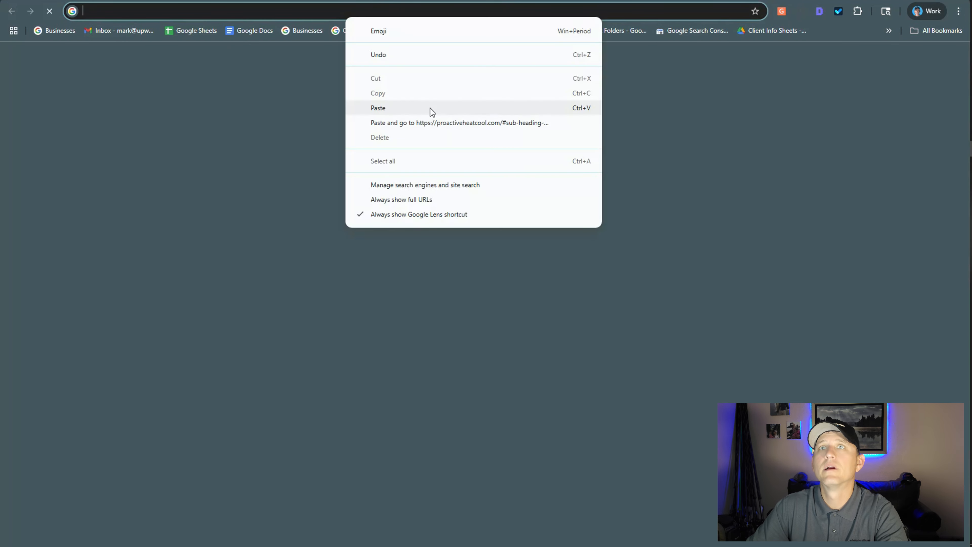
left_click(417, 111)
key("Return")
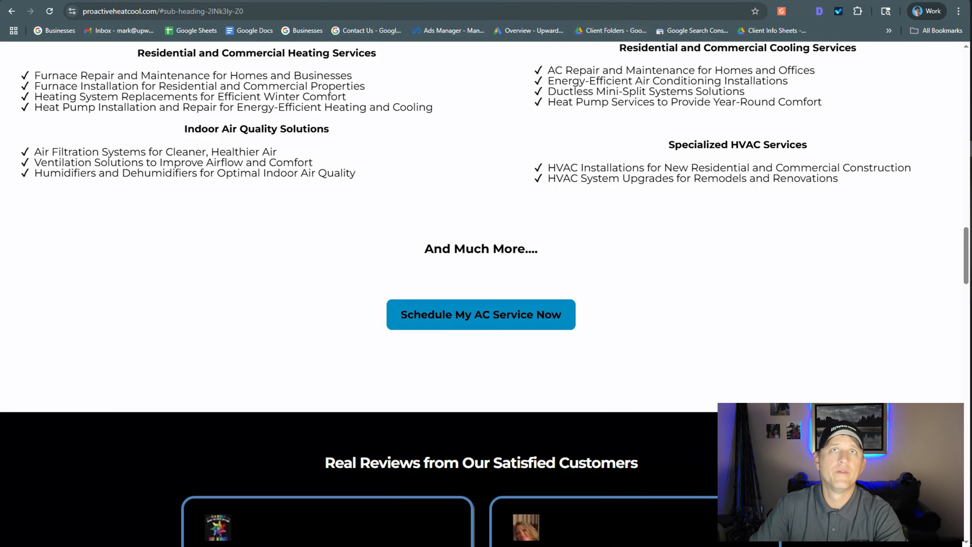
Switch to the Canva design, place the uploaded technician-with-AC-unit photo on blank page 2 and enlarge it to fill the page.
key("ctrl+Tab")
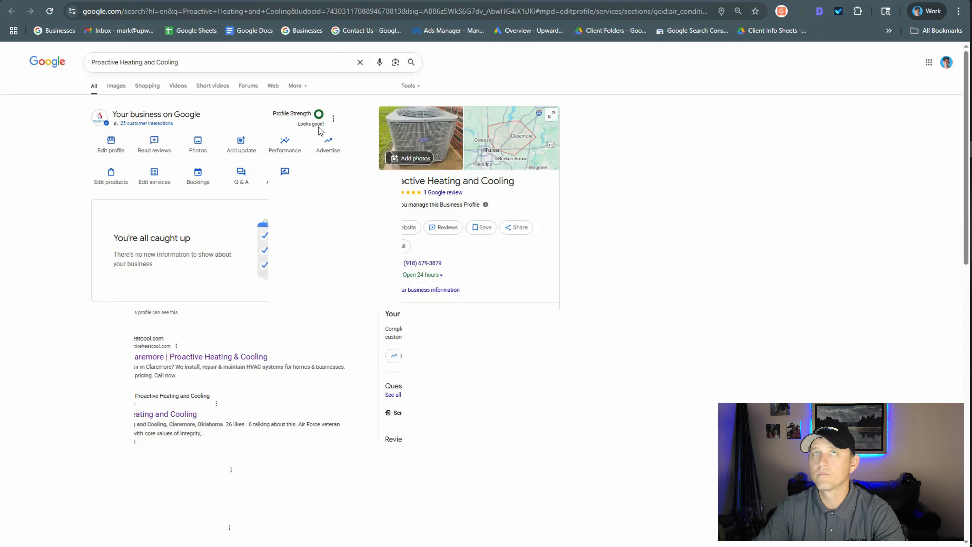
left_click(85, 1)
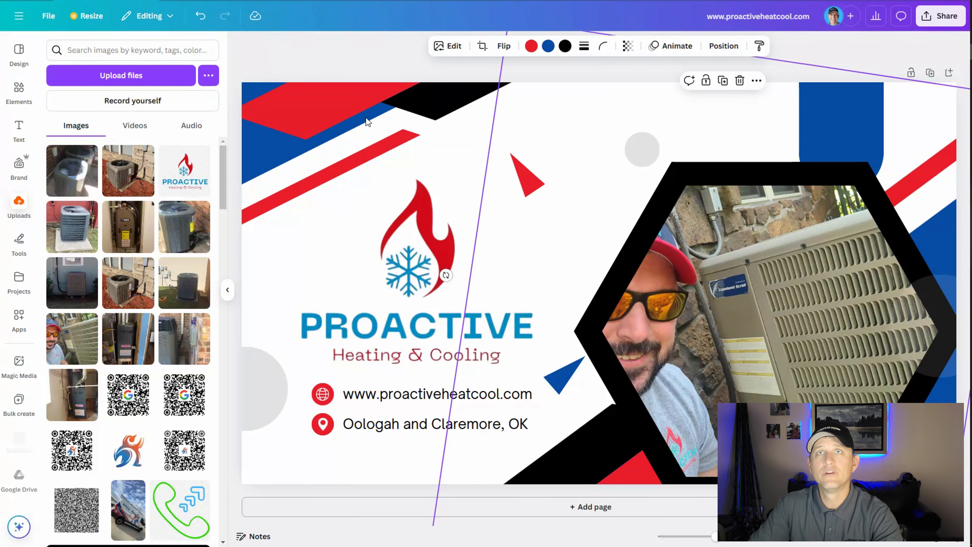
scroll(398, 479, "down", 2)
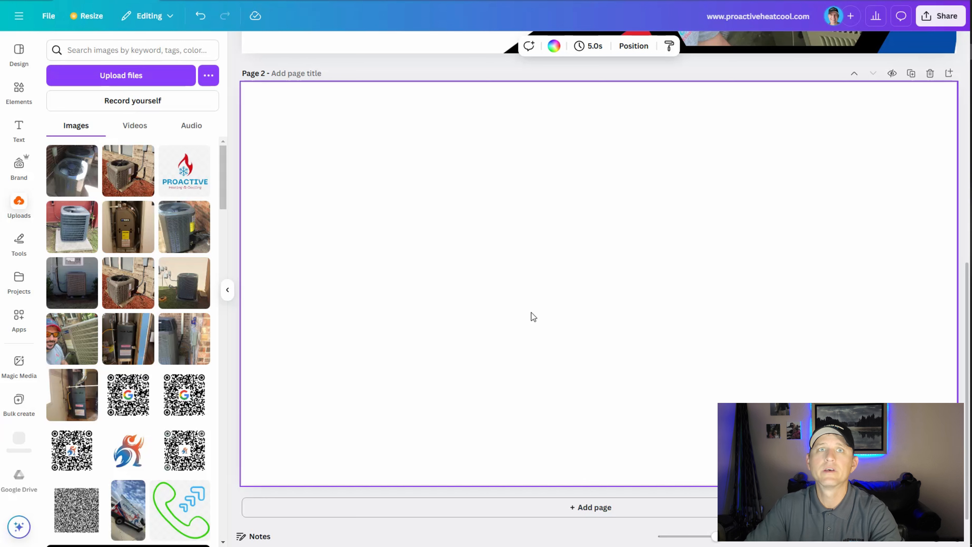
left_click(73, 339)
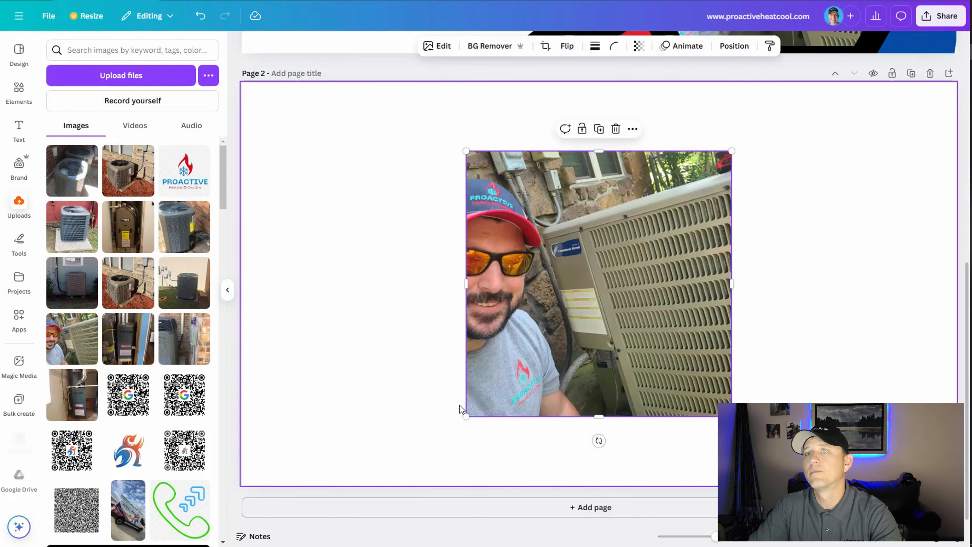
left_click_drag(467, 419, 218, 544)
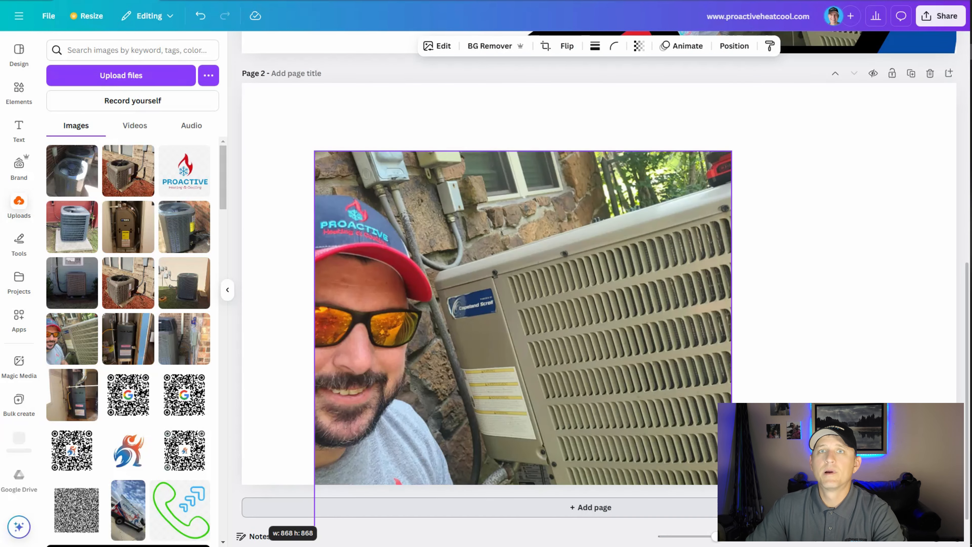
left_click_drag(315, 541, 242, 541)
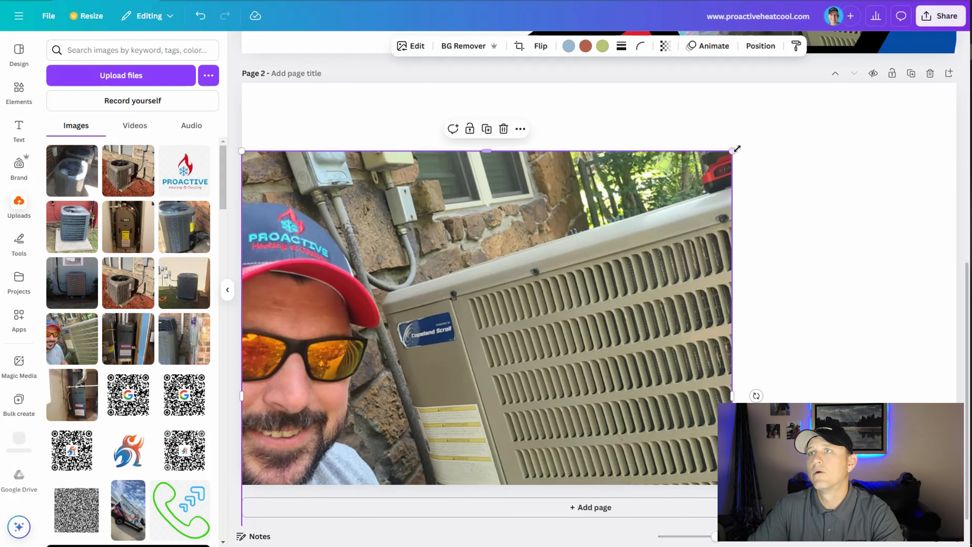
left_click_drag(732, 151, 956, 2)
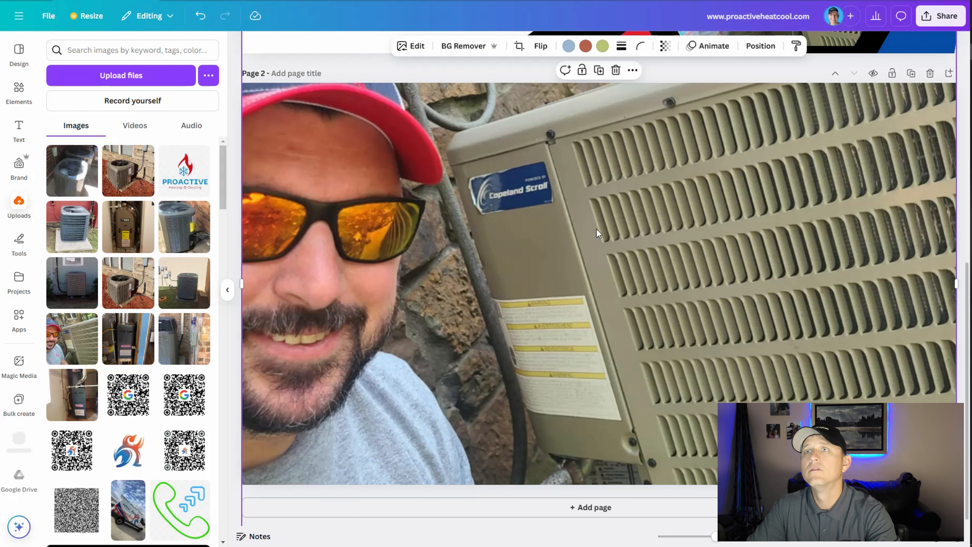
Add a text box reading "Air Conditioning Repair Services" over the photo on page 2.
key("t")
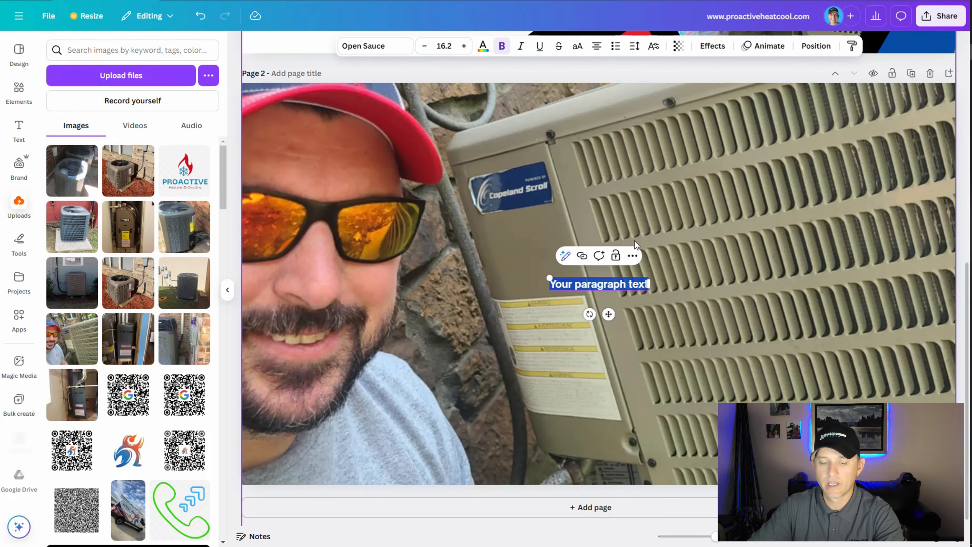
type("A")
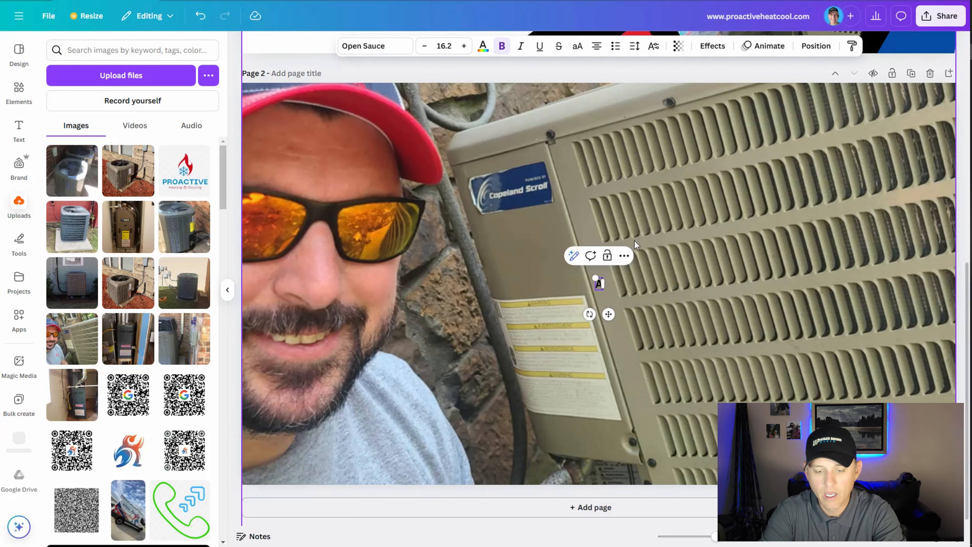
type("ir Cod")
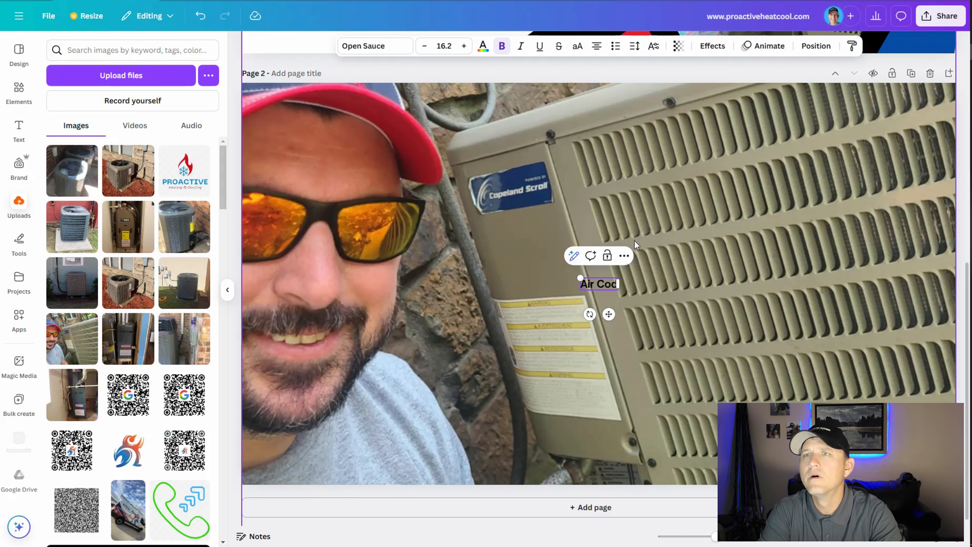
key("BackSpace")
type("ndition")
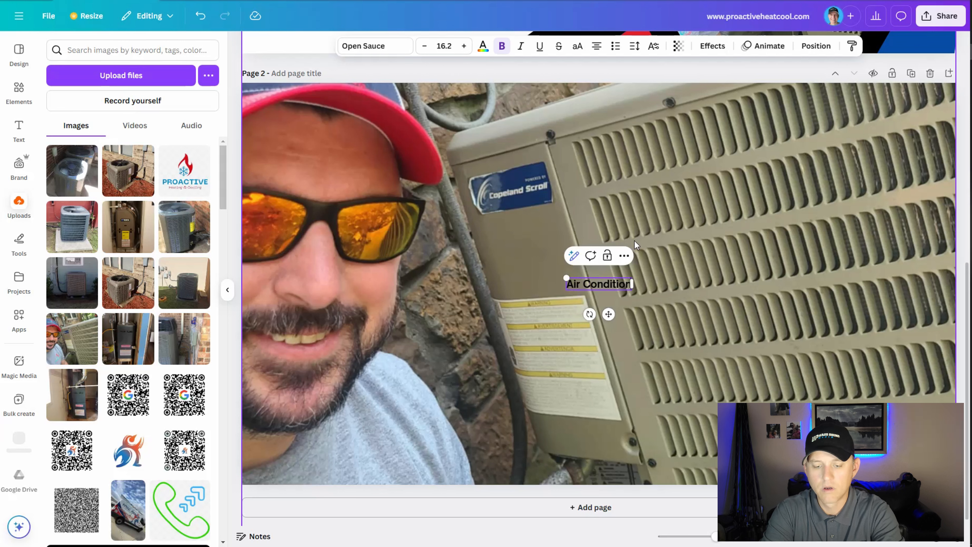
type("ing Repair")
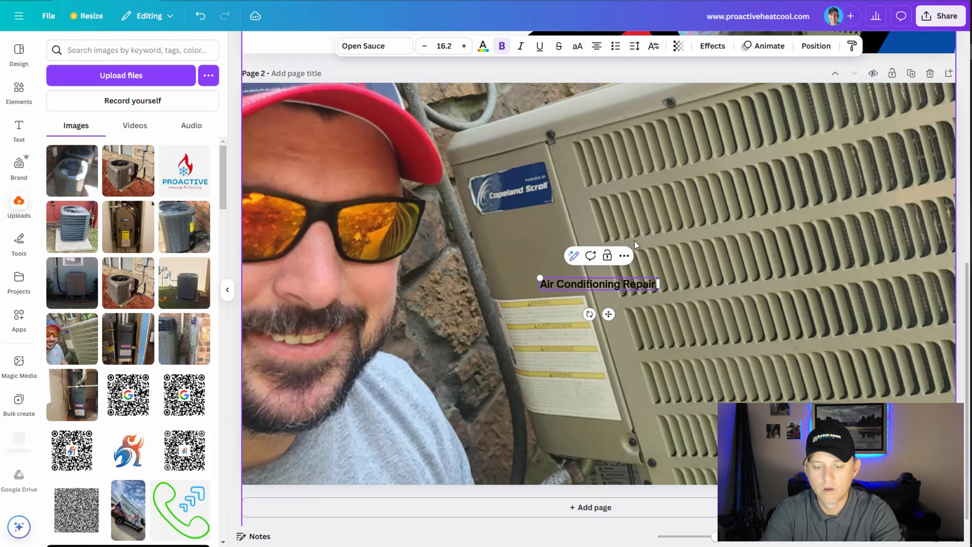
type(" Services")
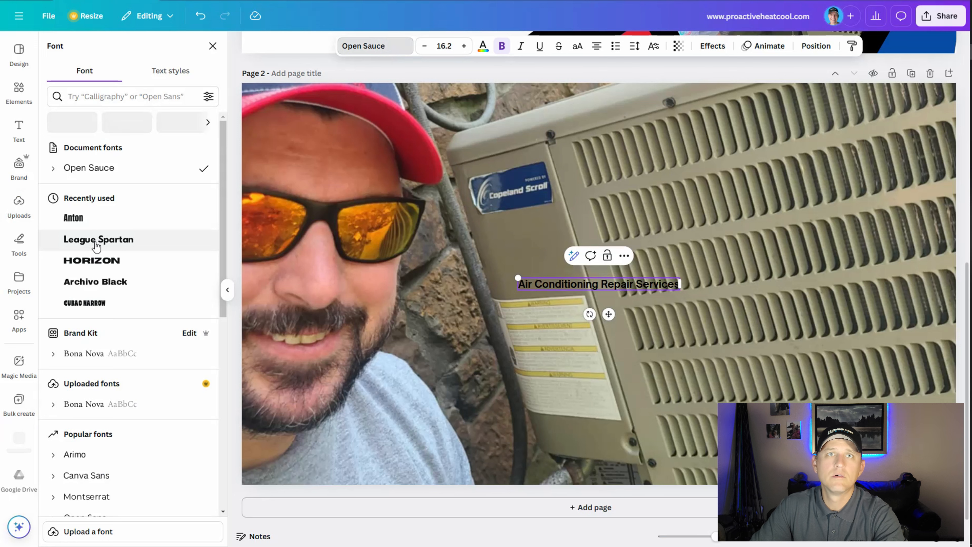
Set the heading's font to League Spartan, enlarge it to size 25.5 and move it near the photo's upper edge.
left_click(97, 245)
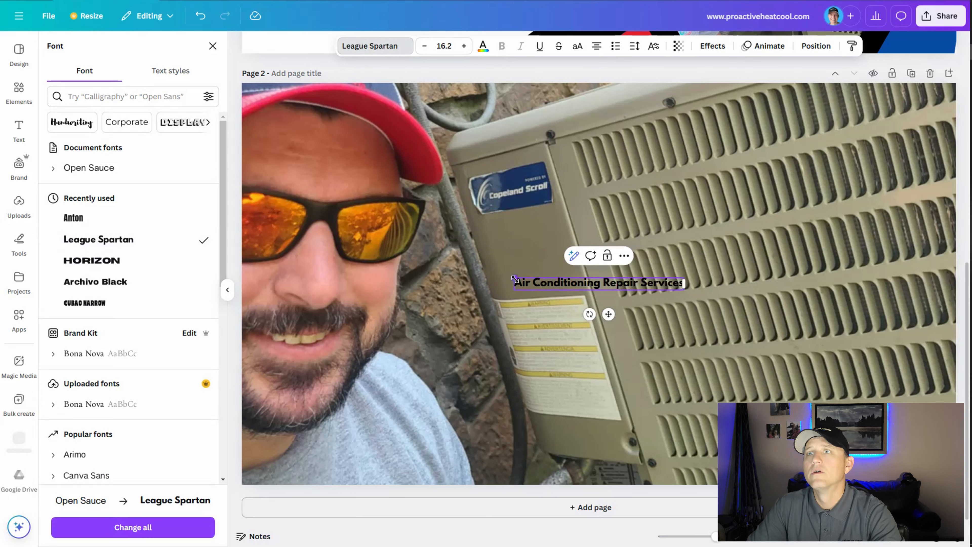
left_click_drag(612, 304, 600, 311)
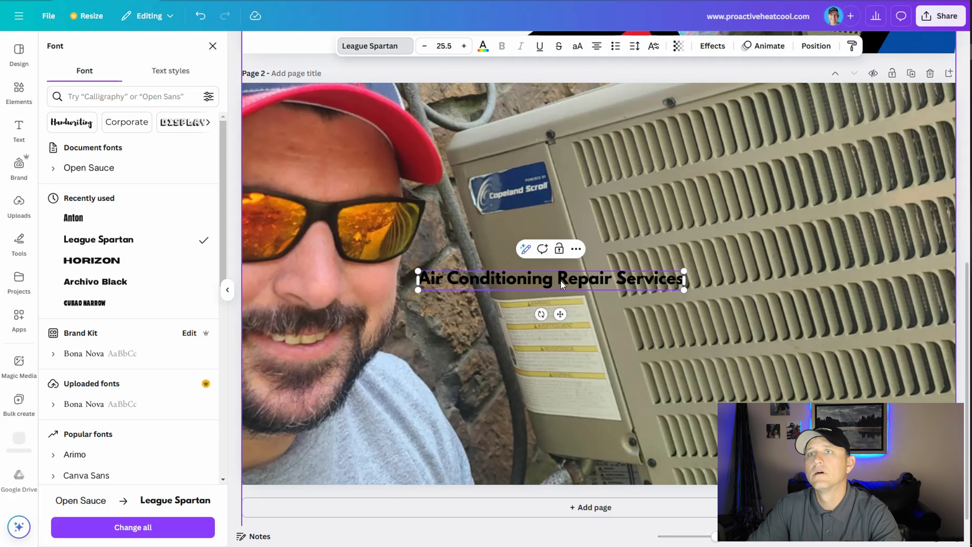
key("Escape")
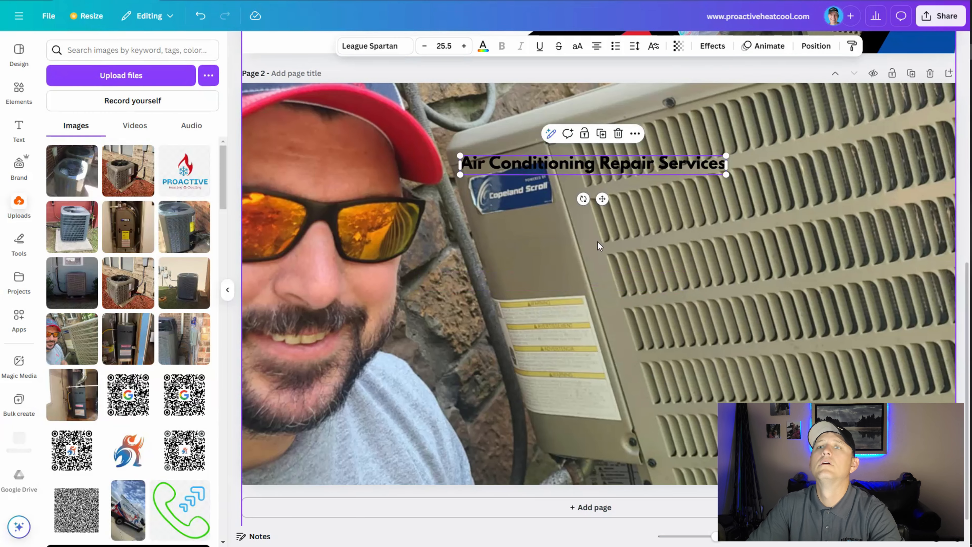
left_click_drag(617, 164, 626, 116)
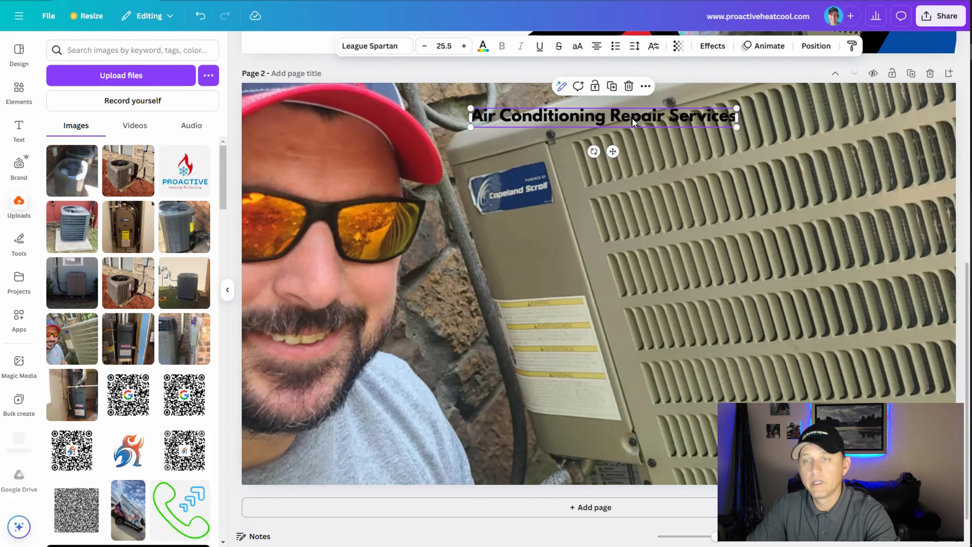
Add a red rectangle and shape it into a wide, low banner behind the "Air Conditioning Repair Services" heading.
key("r")
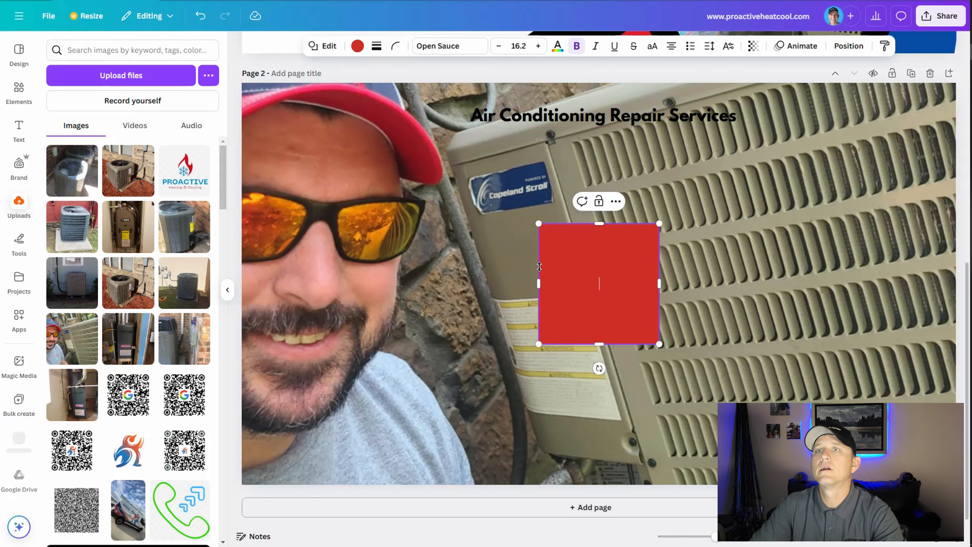
left_click_drag(538, 284, 437, 284)
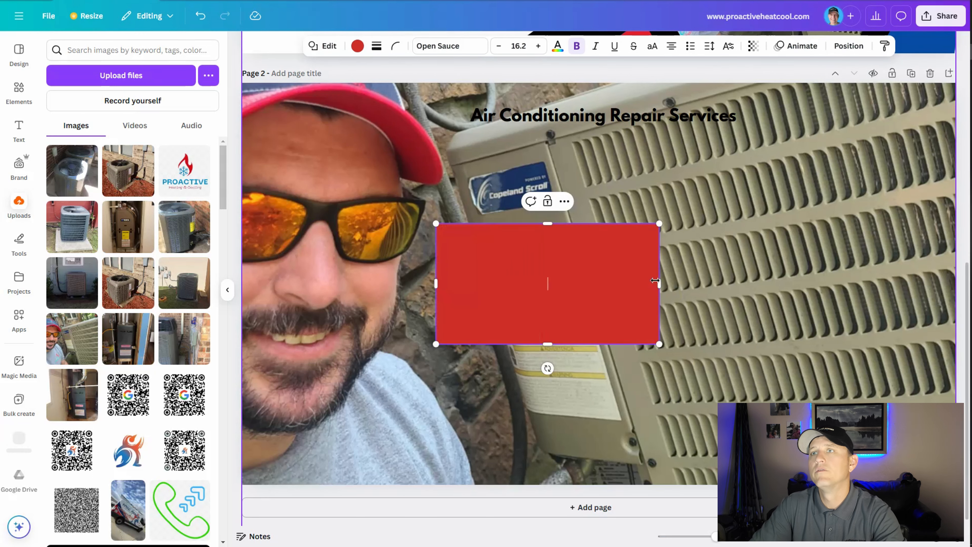
left_click_drag(660, 284, 781, 276)
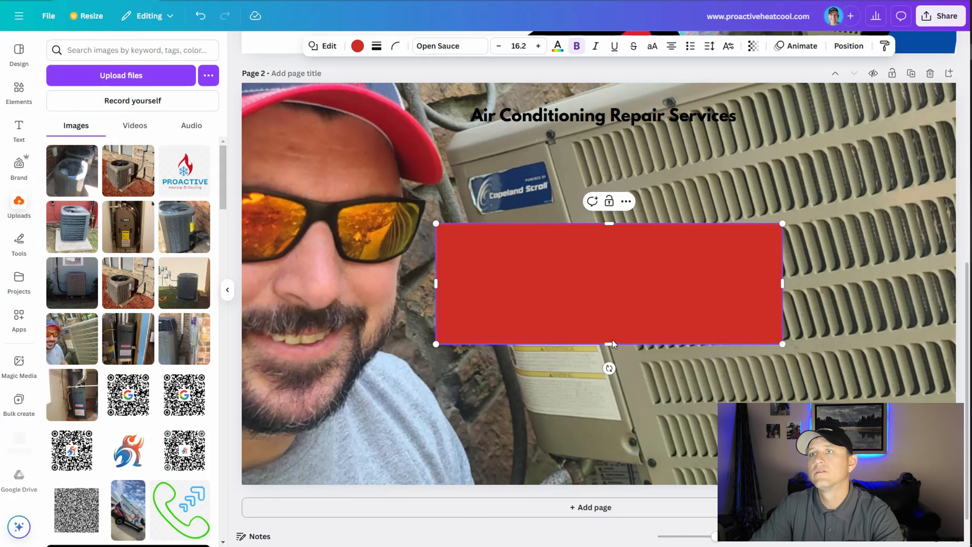
left_click_drag(611, 282, 653, 129)
left_click(617, 118)
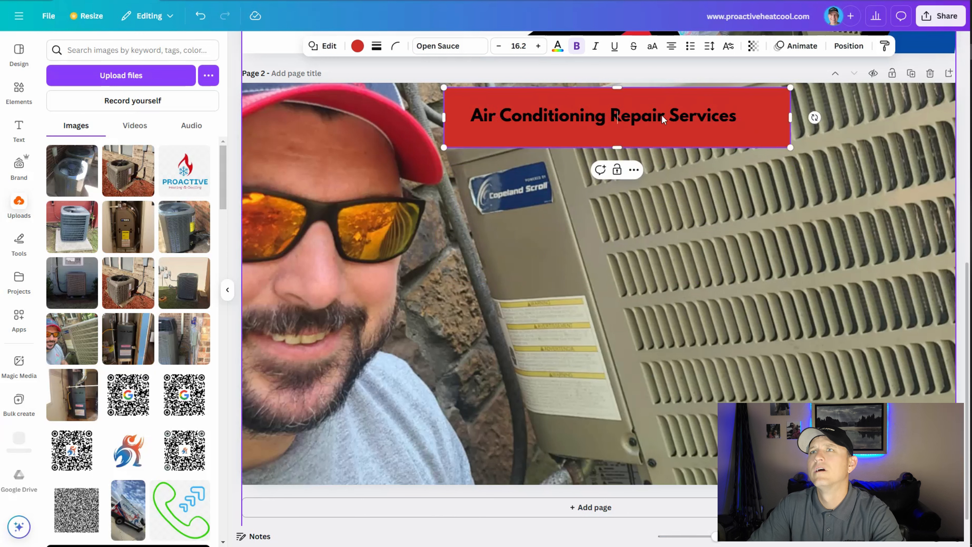
Enlarge the "Air Conditioning Repair Services" heading to size 29.5 and center it on the red banner.
left_click(664, 120)
left_click_drag(738, 127, 788, 145)
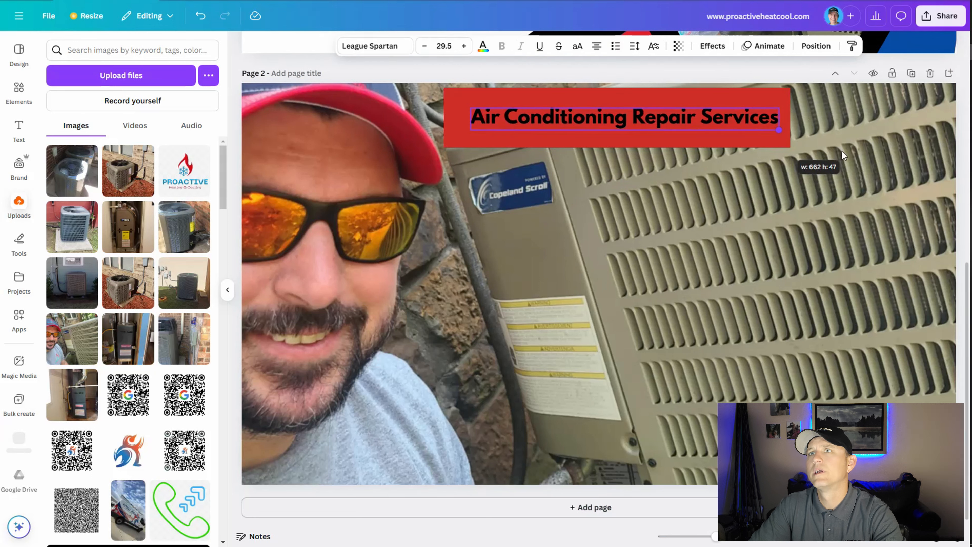
left_click(660, 118)
left_click_drag(651, 118, 649, 119)
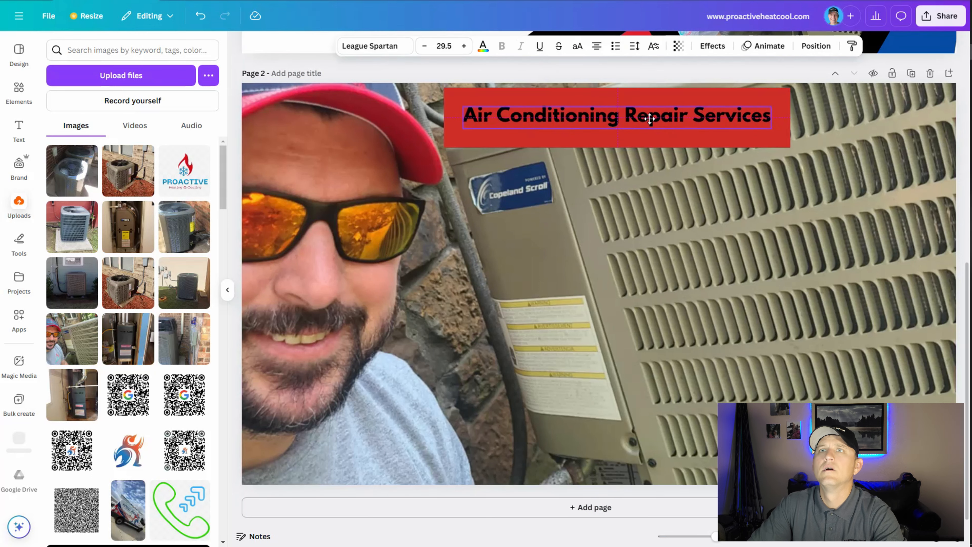
left_click(776, 94)
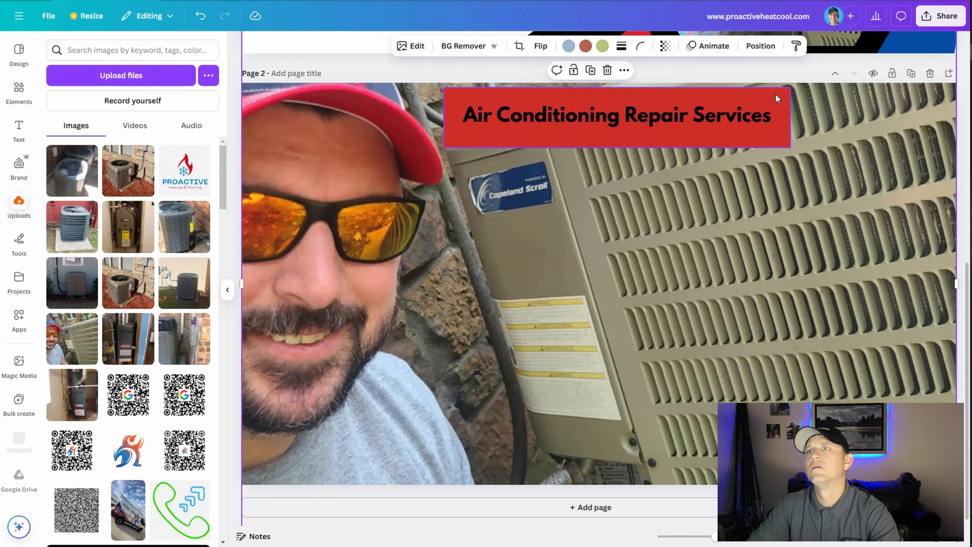
Round the corners of the red banner behind the heading to 19.
left_click(586, 101)
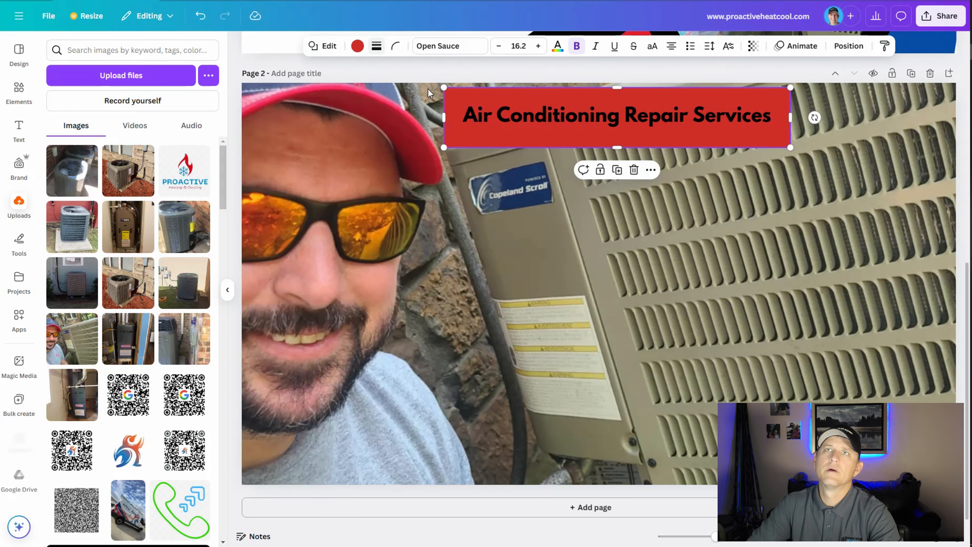
left_click(395, 46)
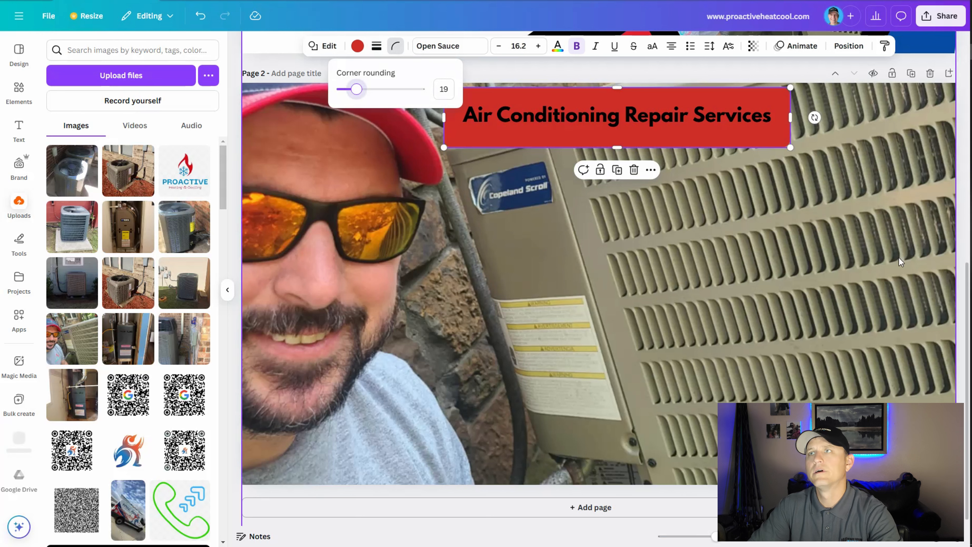
left_click(543, 125)
left_click(566, 134)
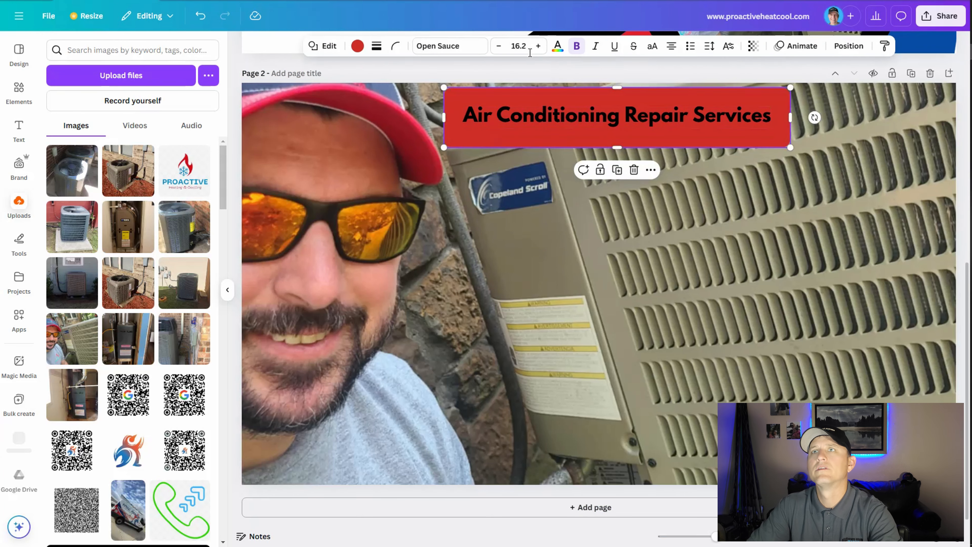
Make the red banner semi-transparent so the photo shows through behind the heading.
left_click(753, 46)
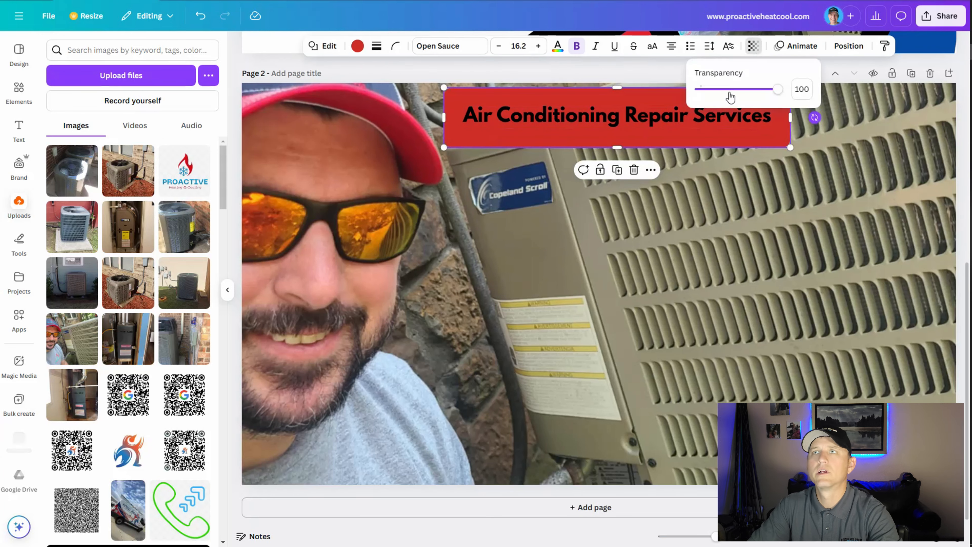
left_click(731, 90)
left_click(747, 89)
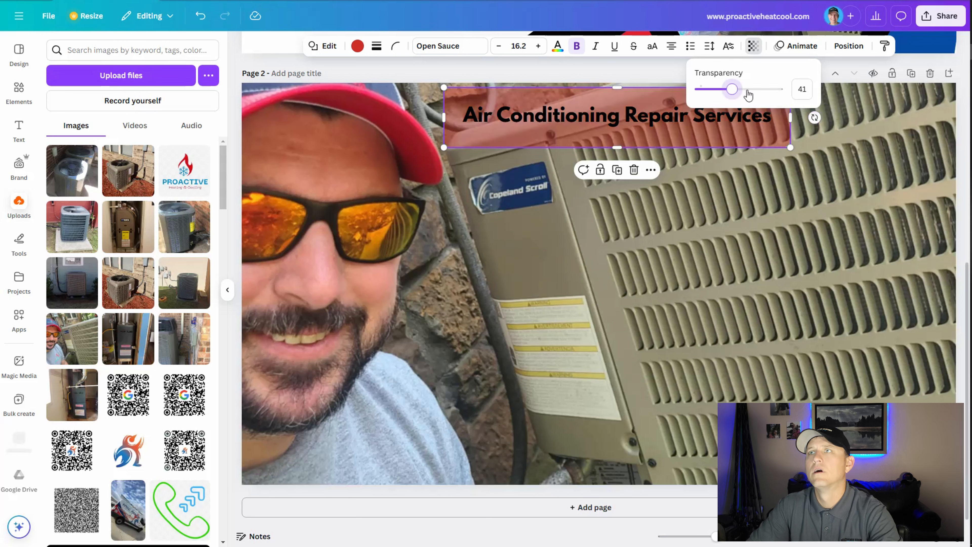
left_click(426, 101)
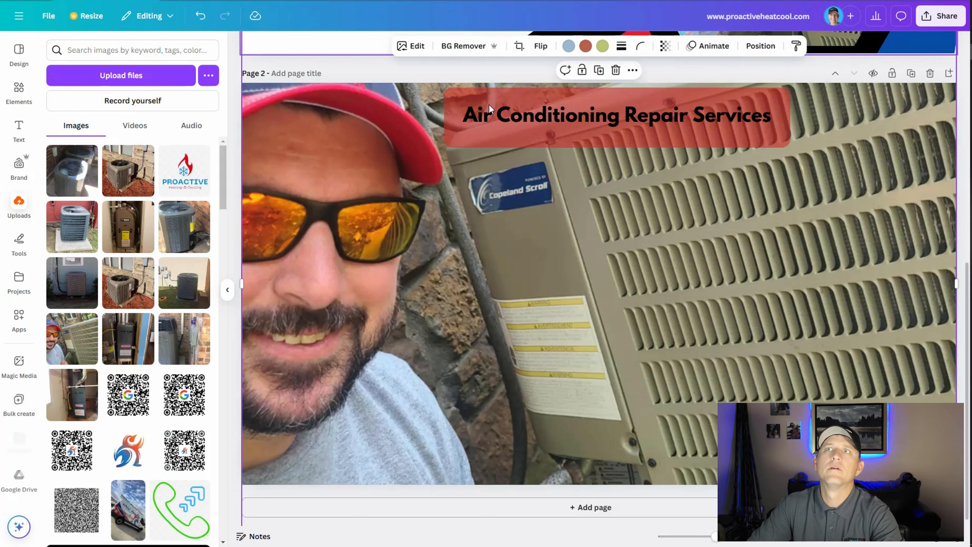
Change the heading's text color to the red from the Proactive Heating and Cooling brand kit.
left_click(552, 113)
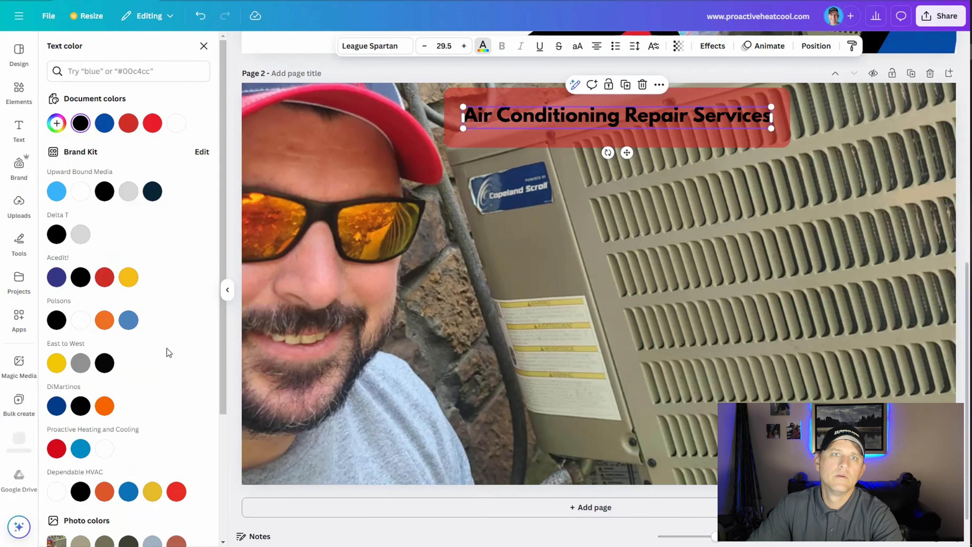
left_click(59, 451)
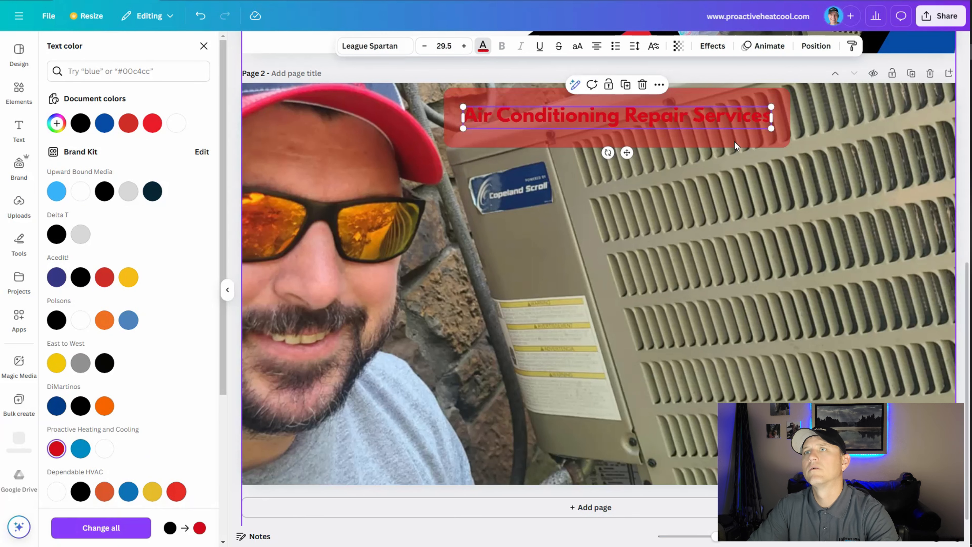
key("Escape")
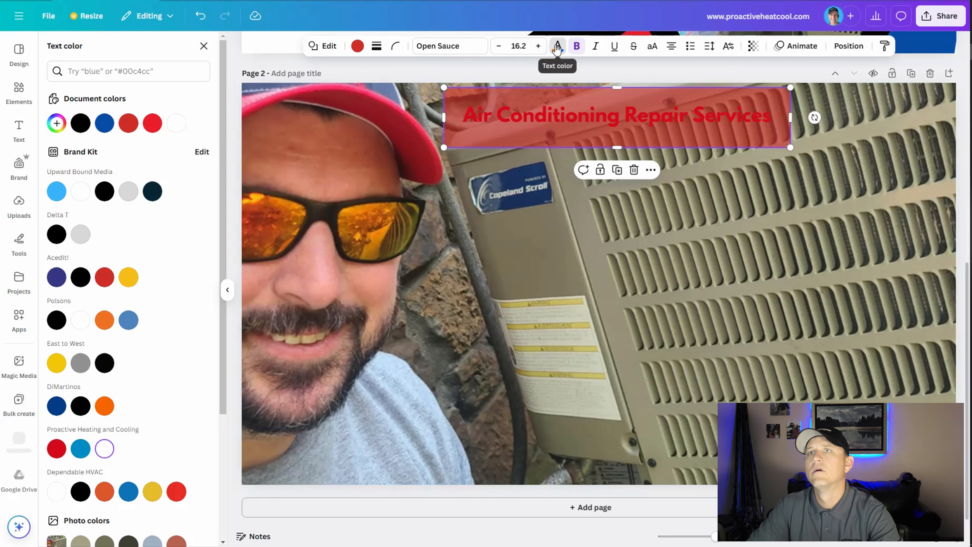
Change the banner's fill to white and reduce its height from both long edges to fit closely around the heading.
left_click(668, 137)
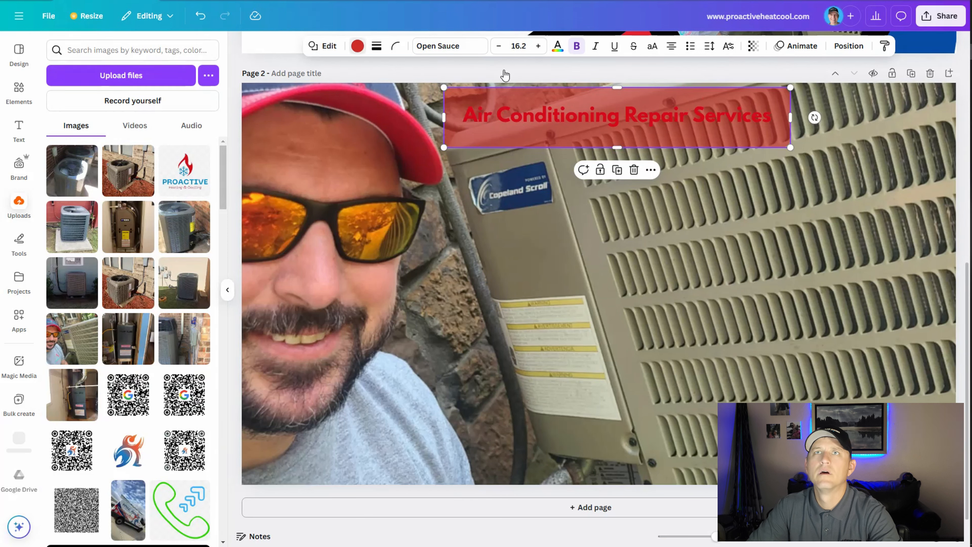
left_click(357, 46)
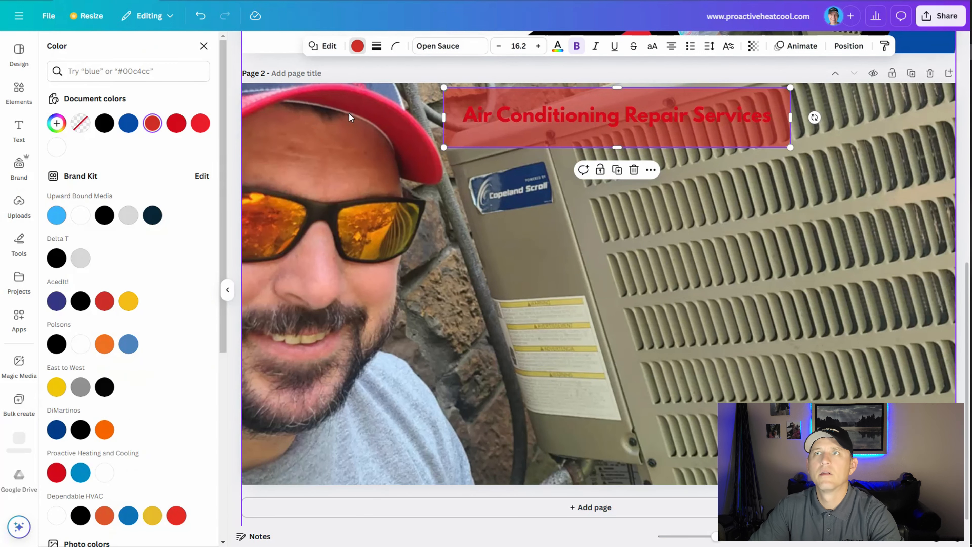
left_click(57, 147)
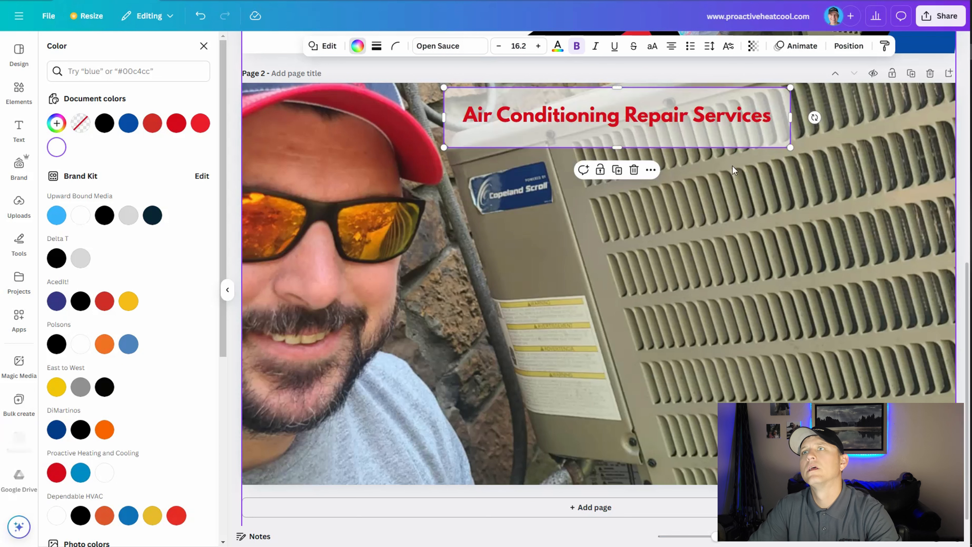
left_click_drag(621, 139, 621, 128)
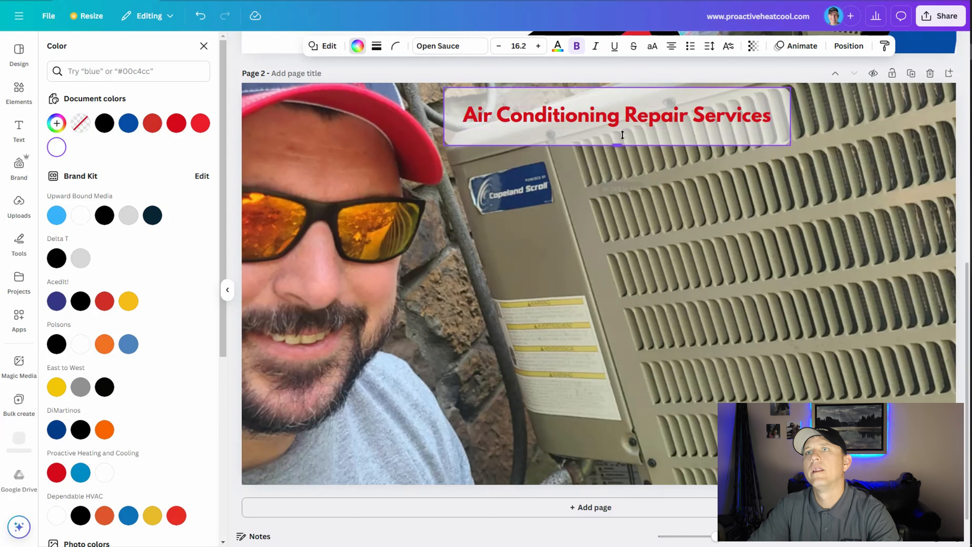
left_click_drag(615, 90, 615, 98)
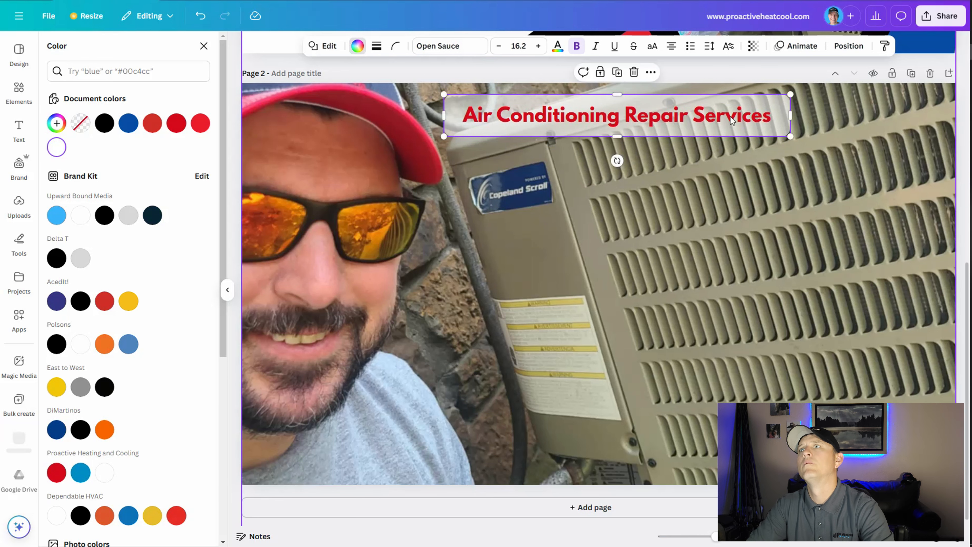
left_click(874, 110)
Apply a black Shadow effect to the heading with offset 69, blur 36 and transparency 86.
left_click(647, 118)
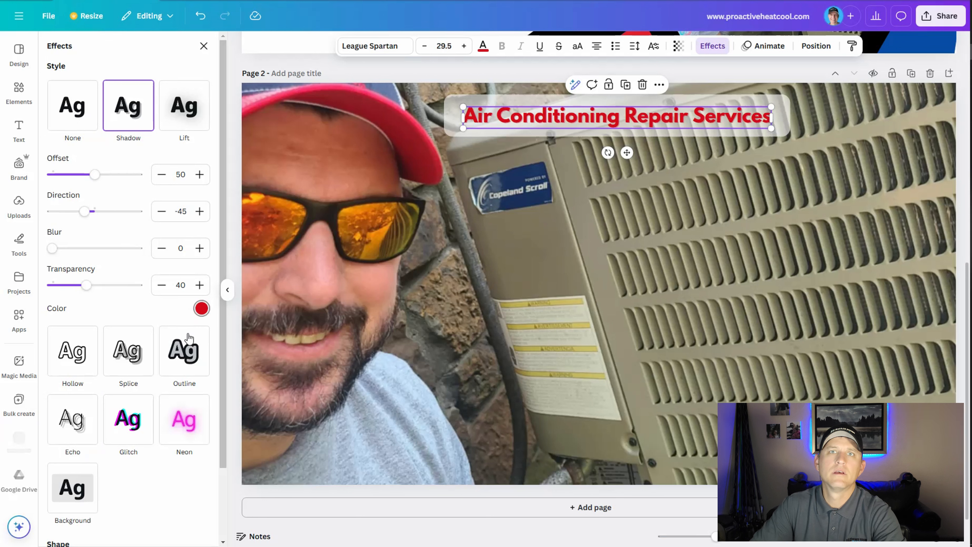
left_click(202, 309)
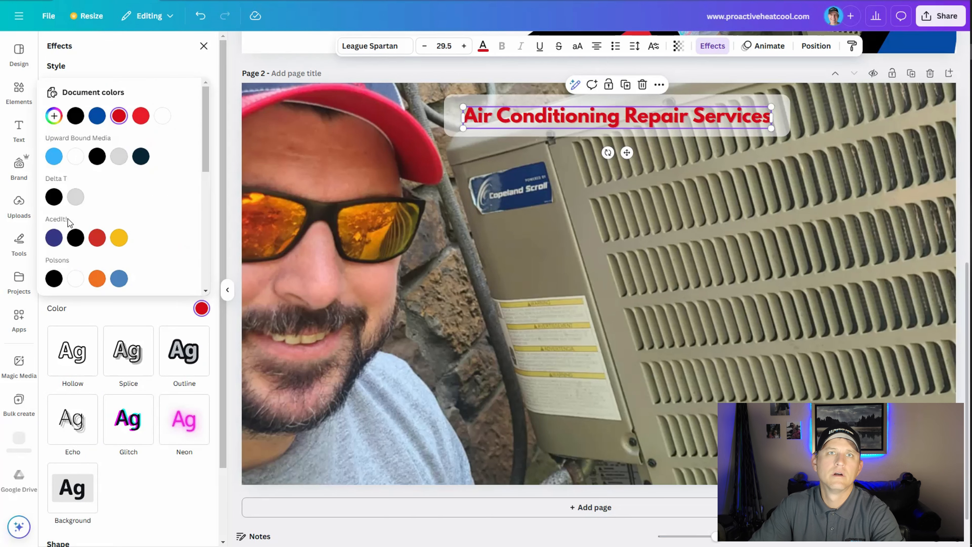
left_click(76, 237)
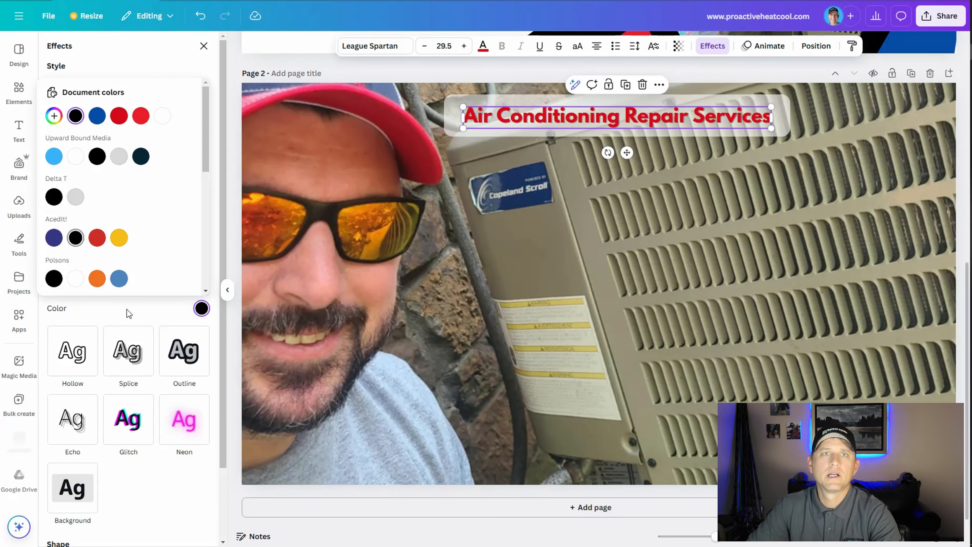
left_click(202, 309)
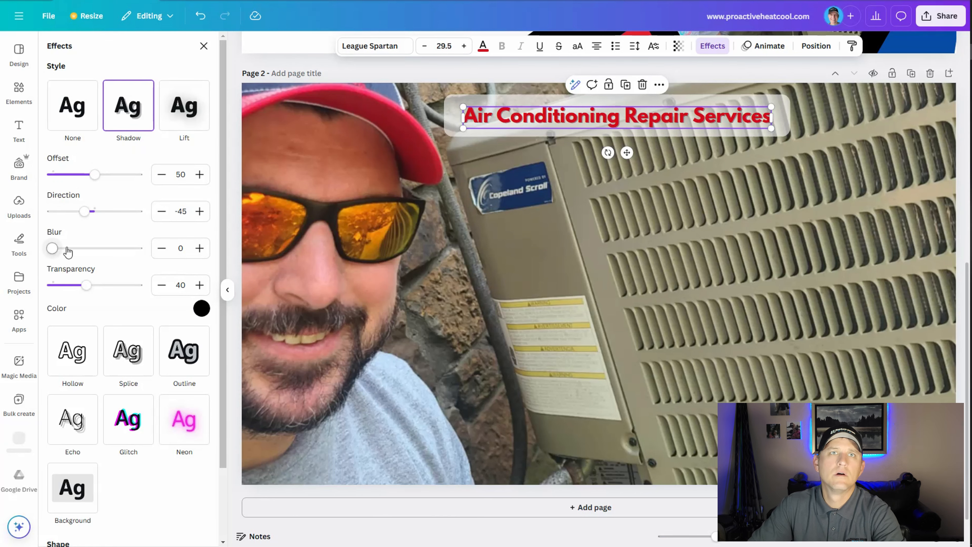
left_click_drag(88, 286, 127, 288)
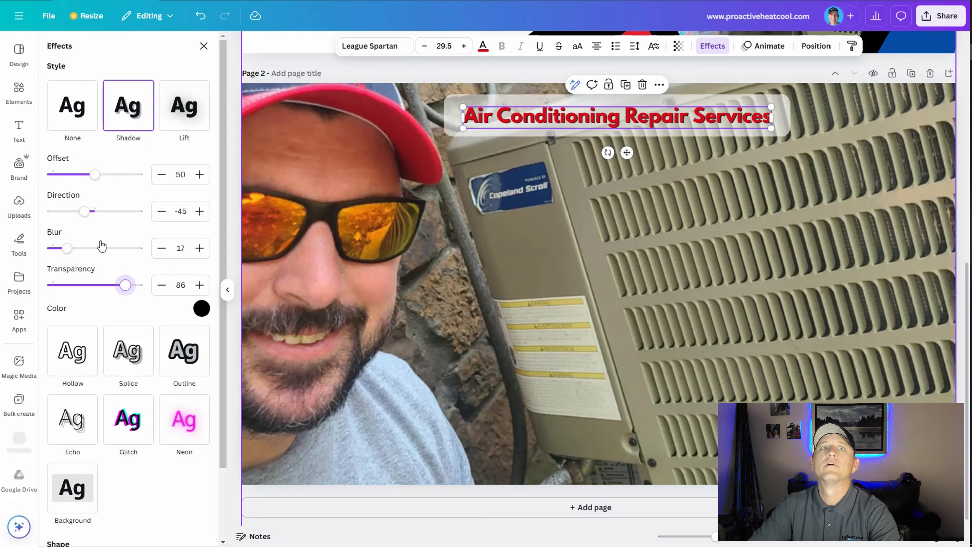
left_click(83, 248)
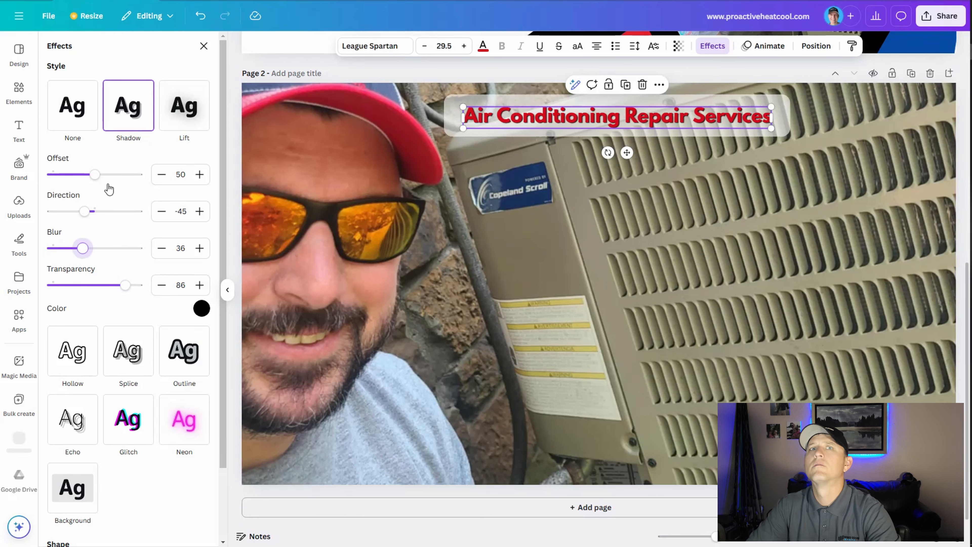
left_click(111, 175)
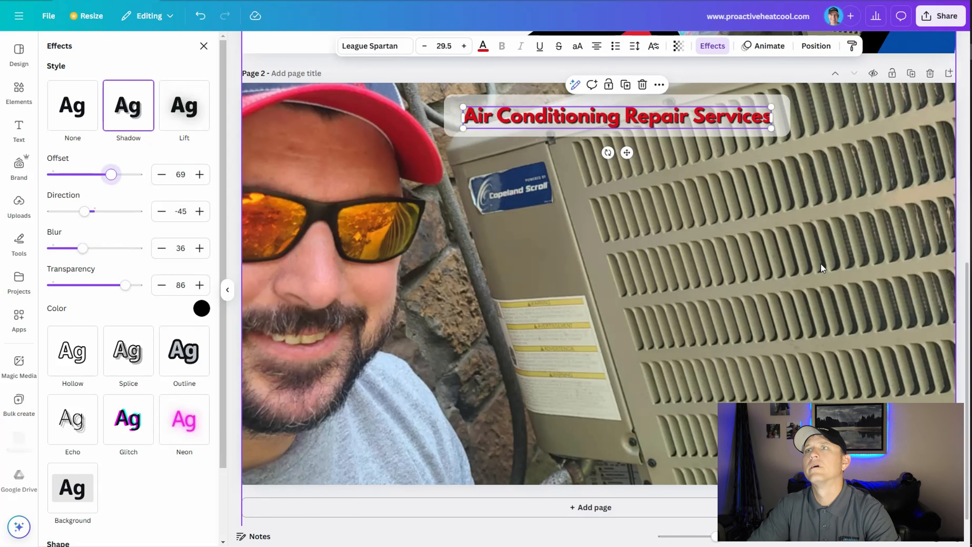
left_click(808, 305)
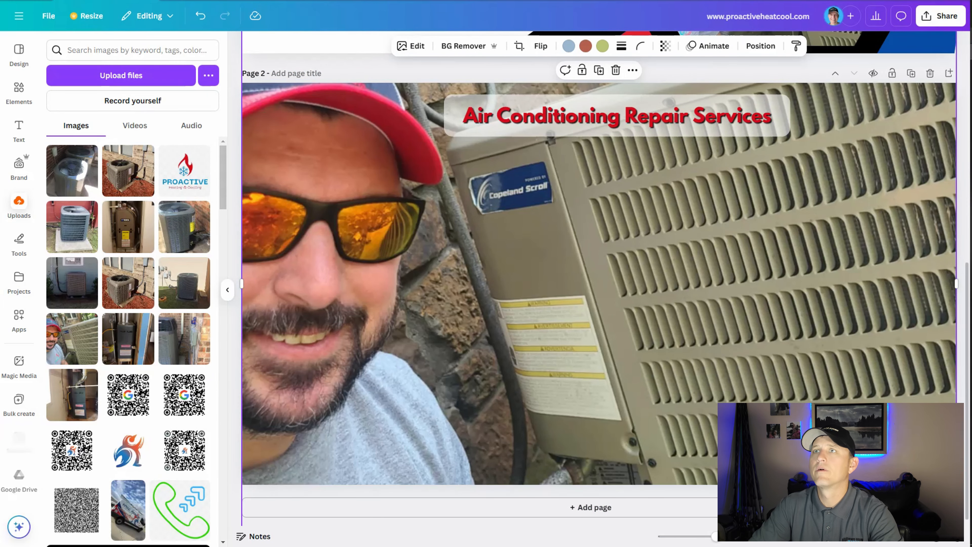
Download only the current page, page 2, of the design as a PNG.
left_click(935, 16)
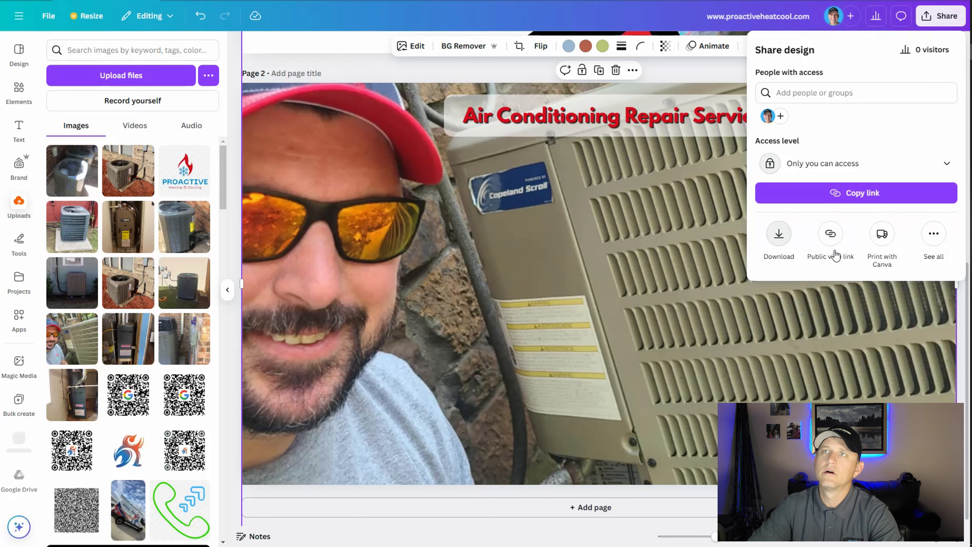
left_click(795, 243)
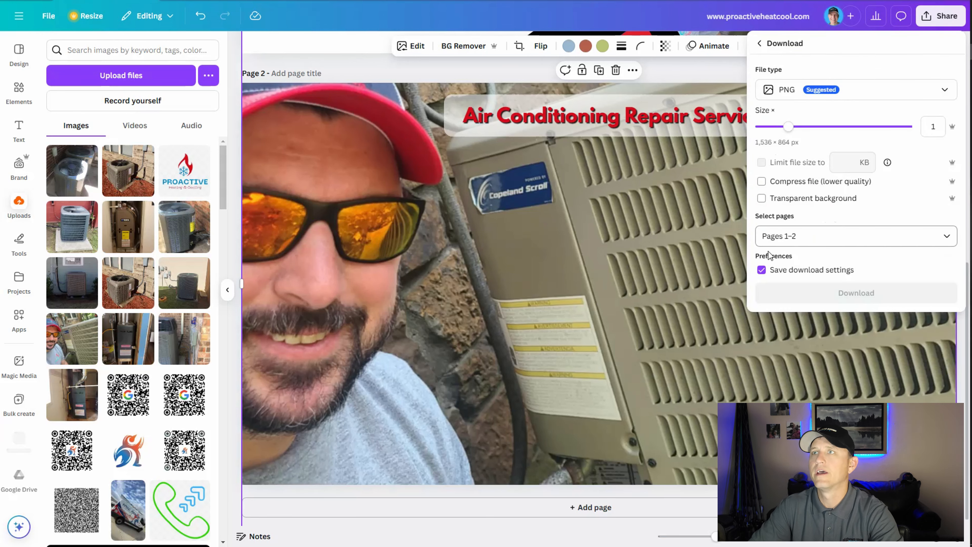
left_click(801, 236)
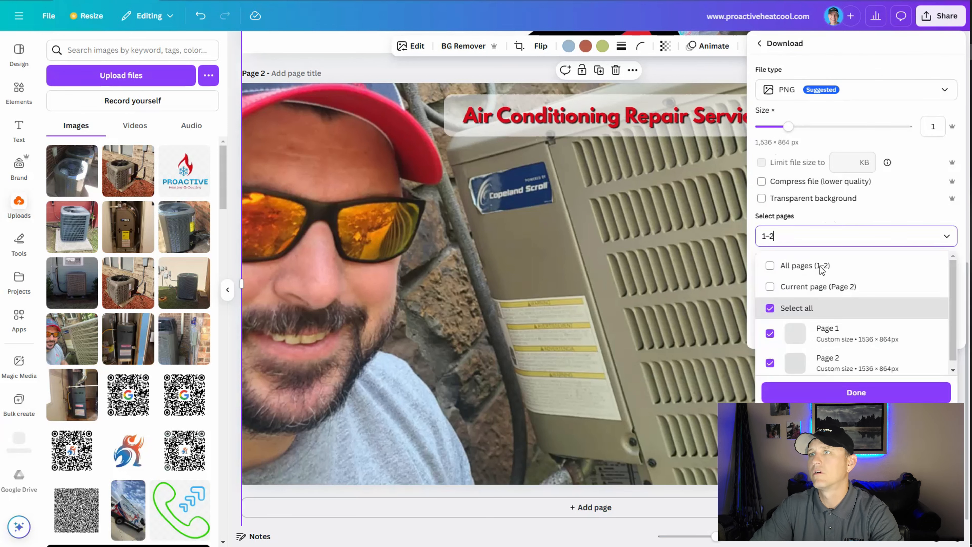
left_click(802, 290)
left_click(823, 394)
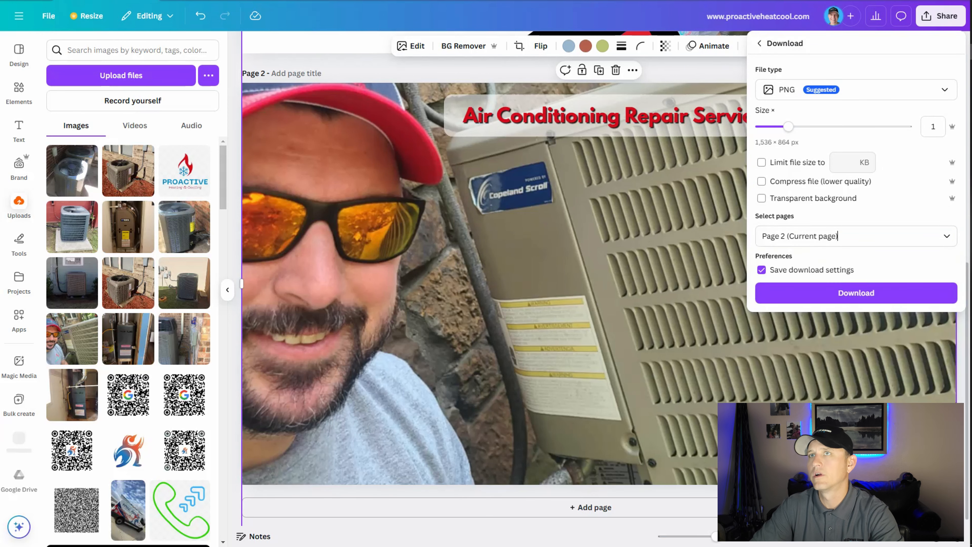
left_click(902, 284)
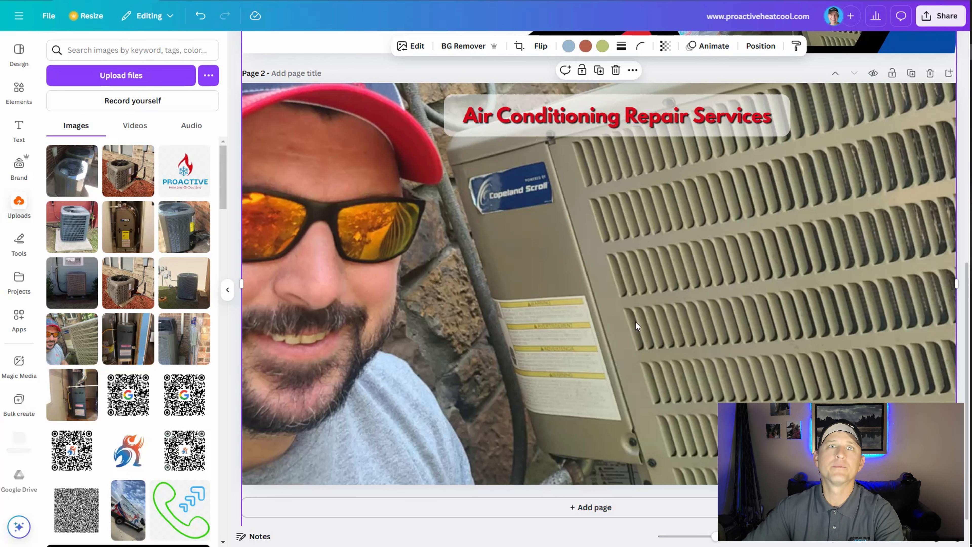
Save the PNG in Downloads as "Air conditioning repair services in Oologah and Claremore OK by HVAC contractor Proactive heating and cooling".
type("Air co")
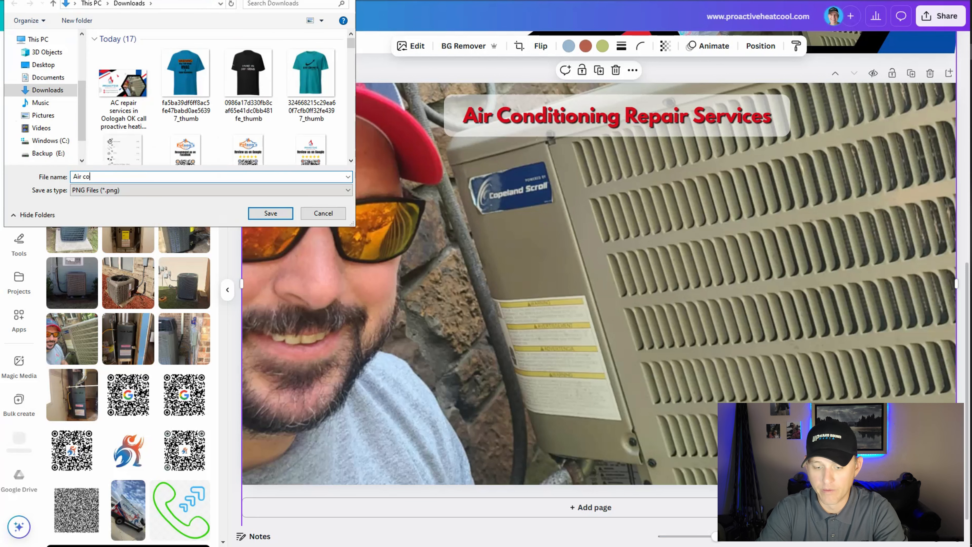
type("nditi")
type("oning")
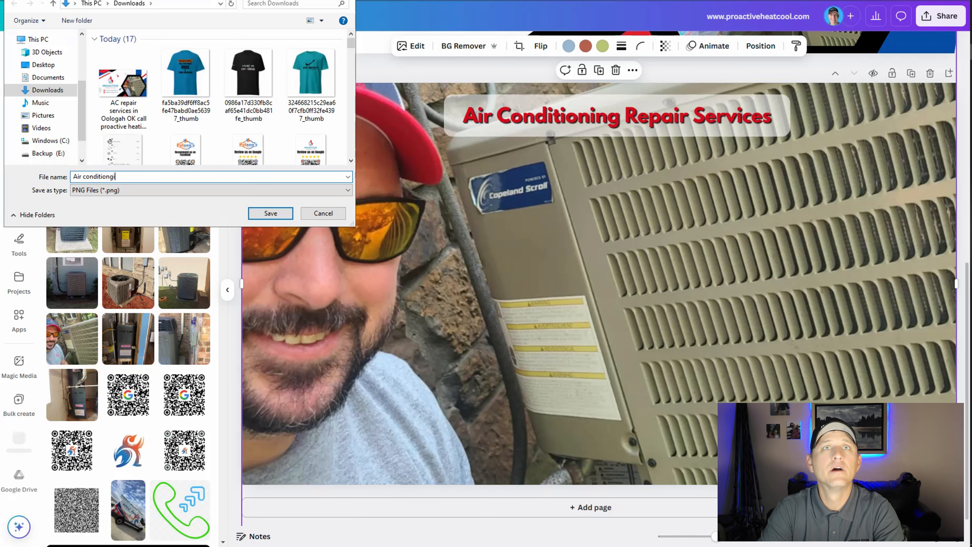
key("BackSpace")
key("BackSpace")
type("ing repa")
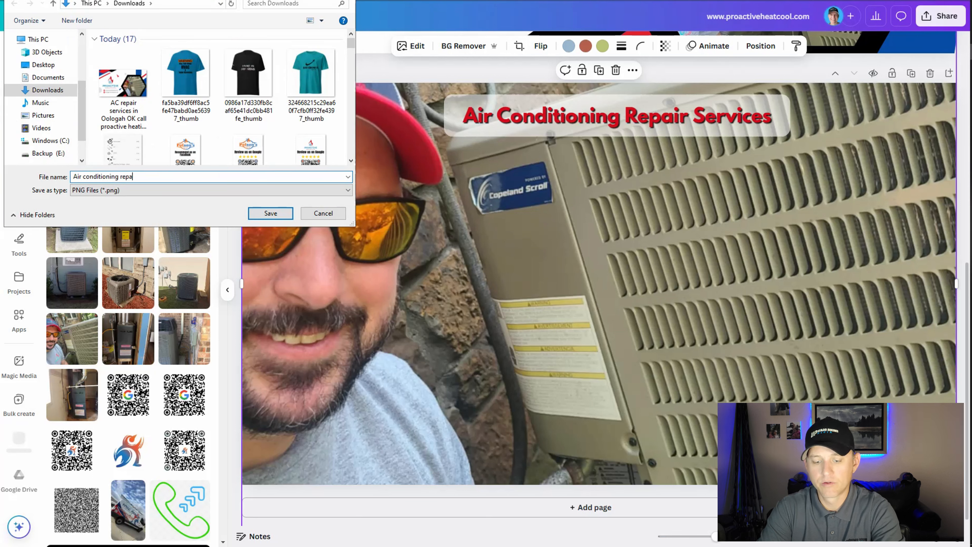
type("ir services")
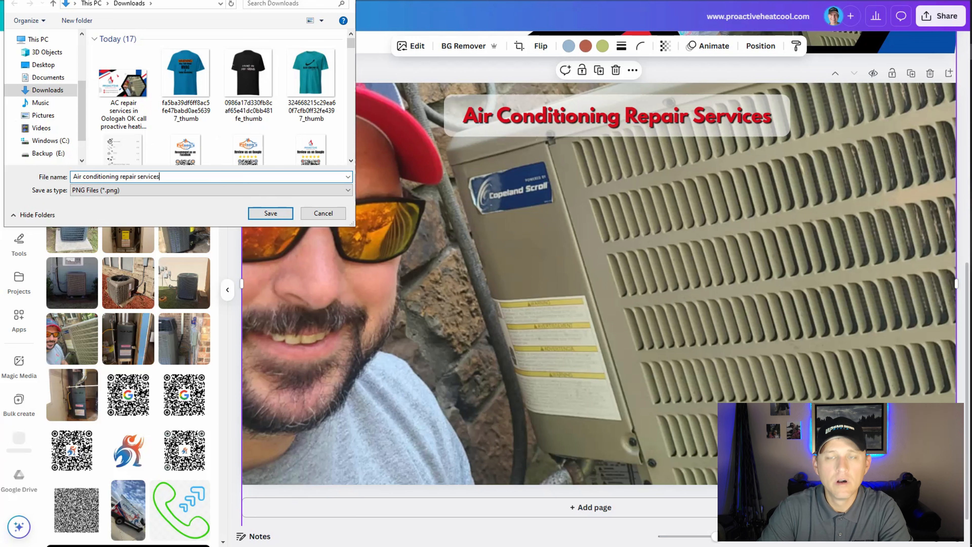
type(" in ")
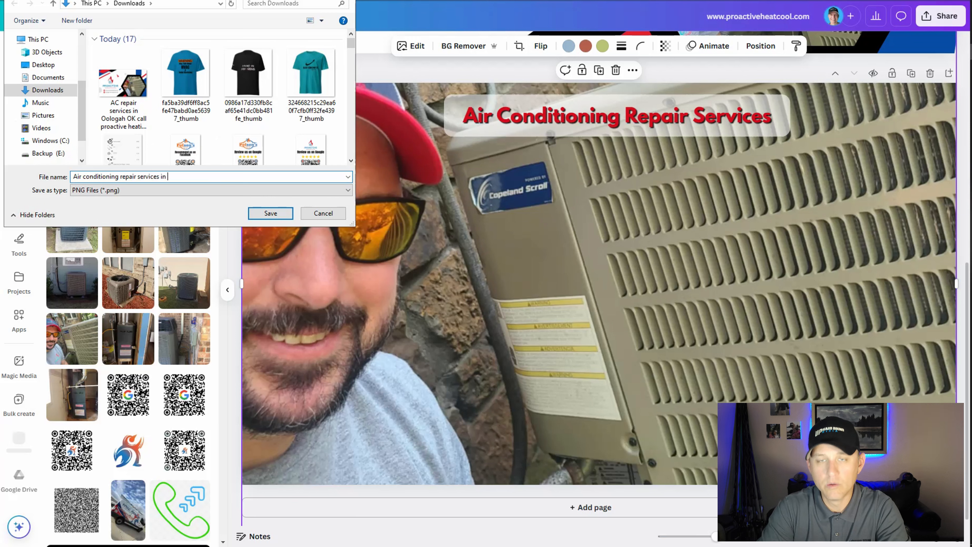
type("OOlog")
key("BackSpace")
key("BackSpace")
key("BackSpace")
key("BackSpace")
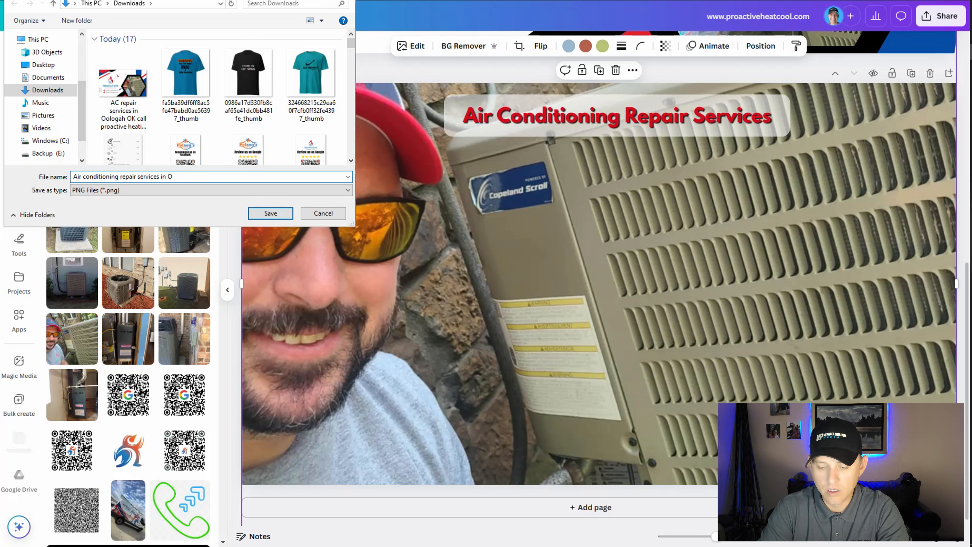
type("ologah and ")
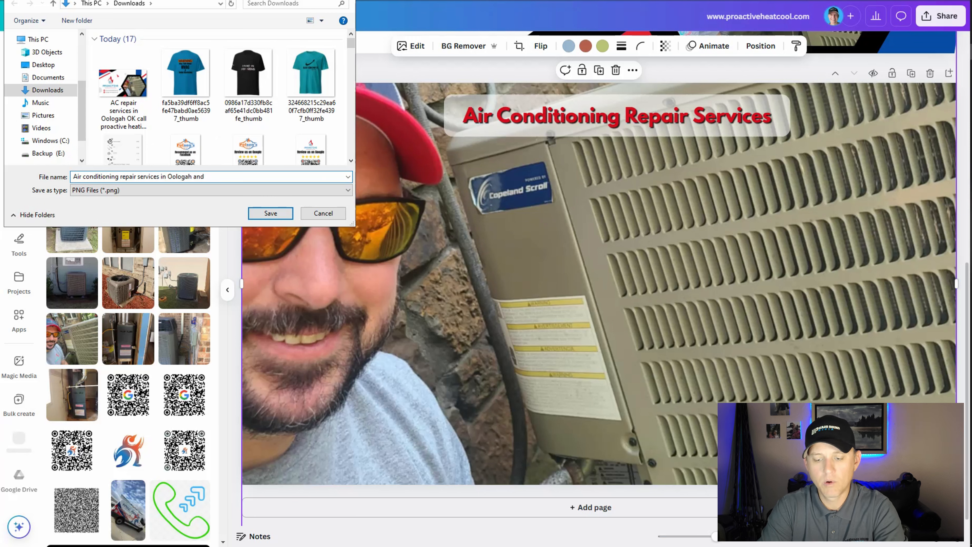
type("Claremore")
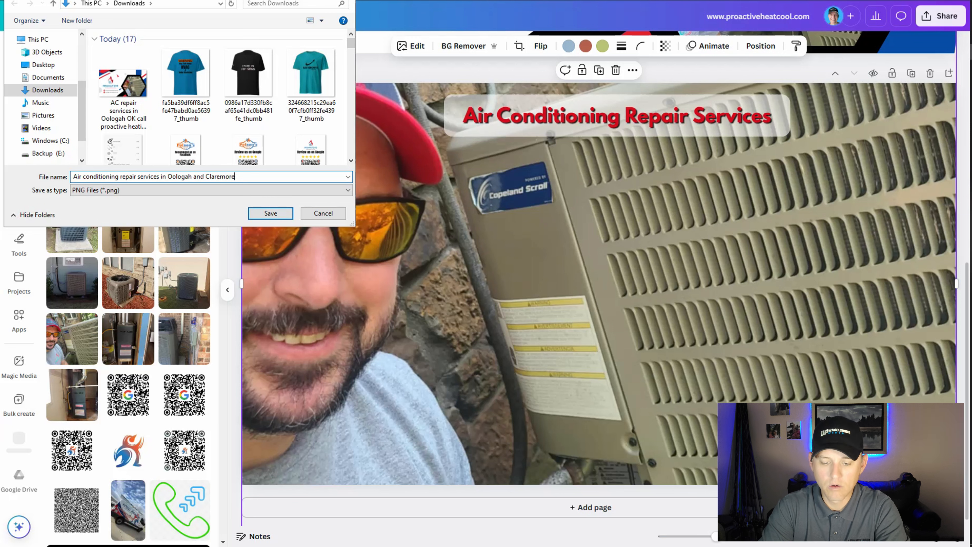
type(" OK by")
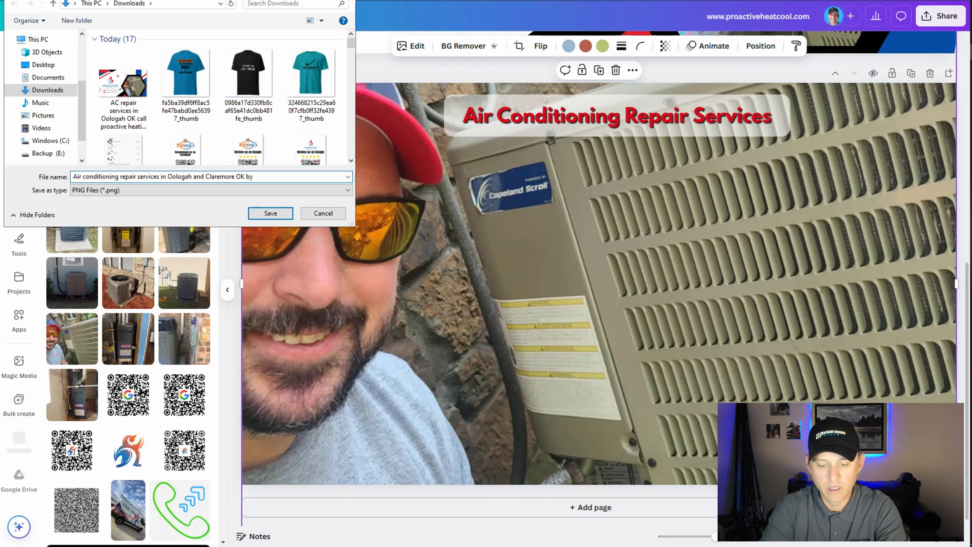
type(" HVAC ")
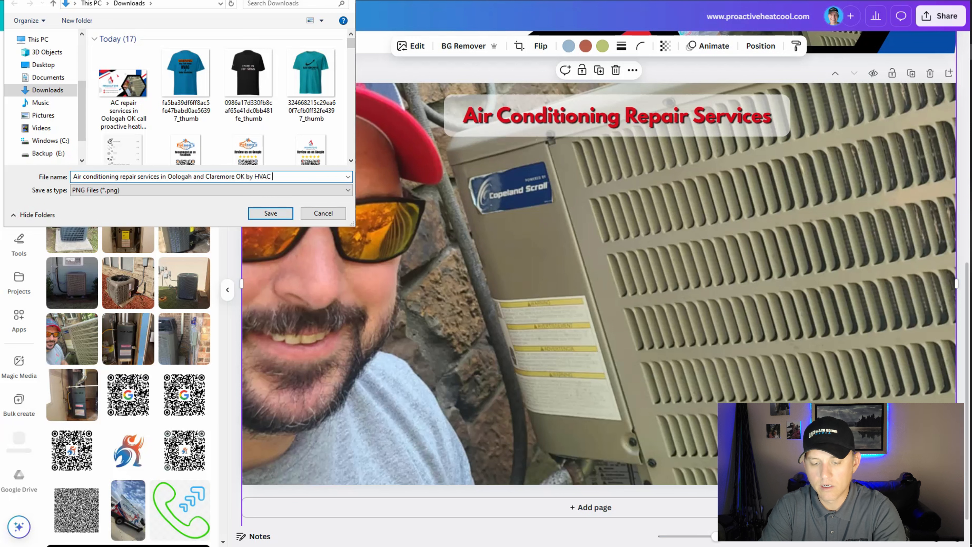
type("contractor Proac")
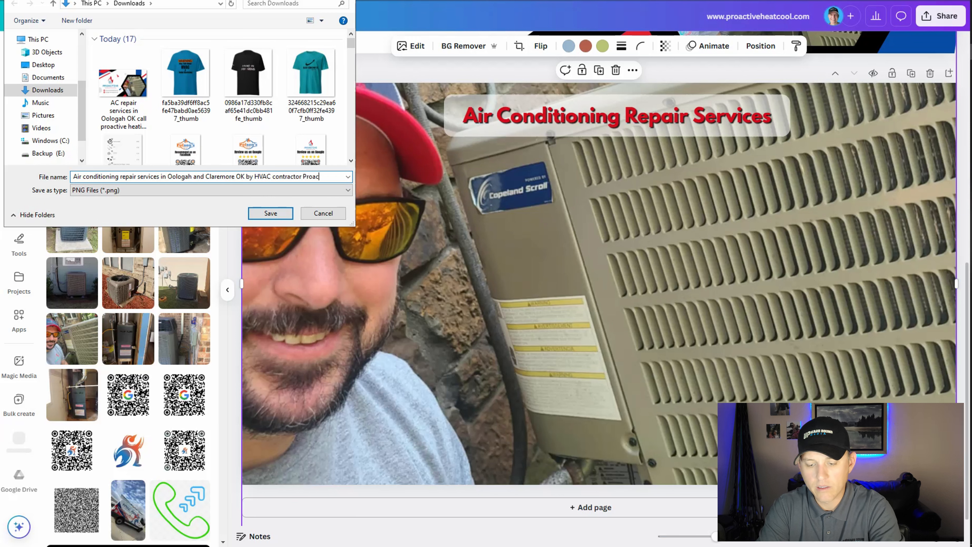
type("tive ")
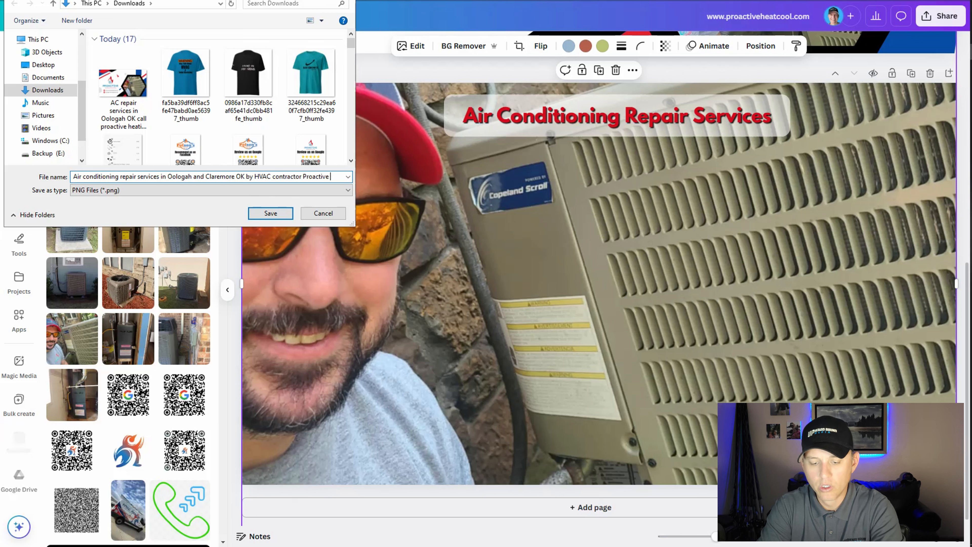
type("heating and cooling")
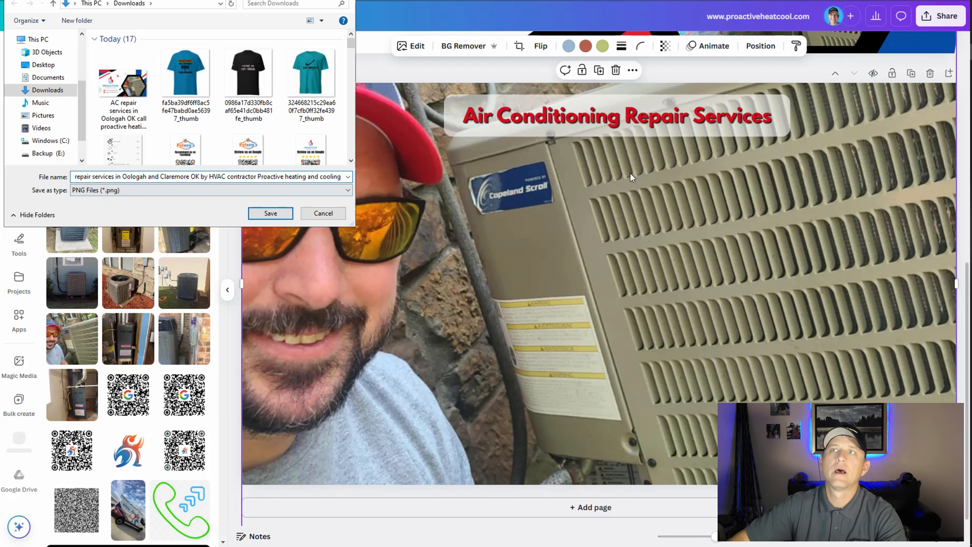
key("Return")
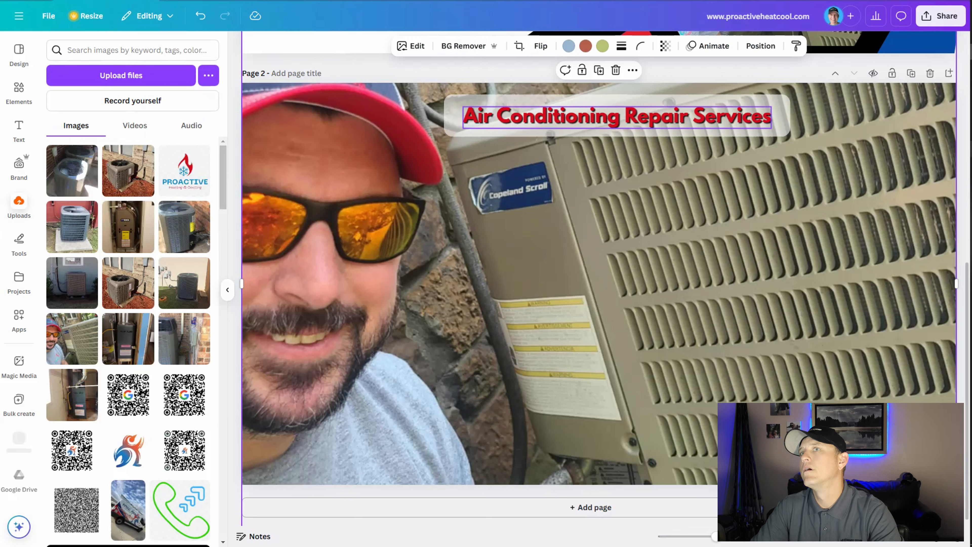
Switch to the Google Business Profile product form, add the saved air conditioning repair image as its photo, and publish the product.
key("alt+Tab")
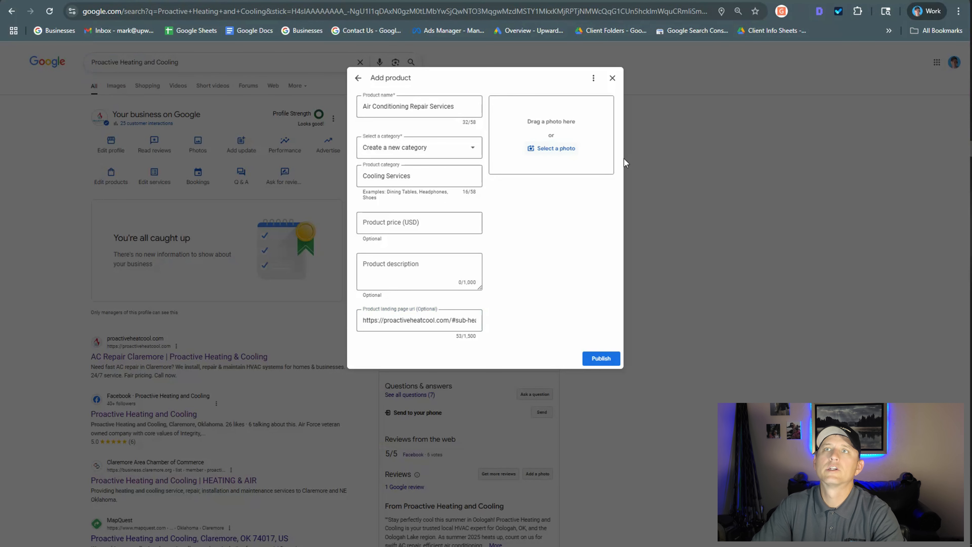
left_click(587, 169)
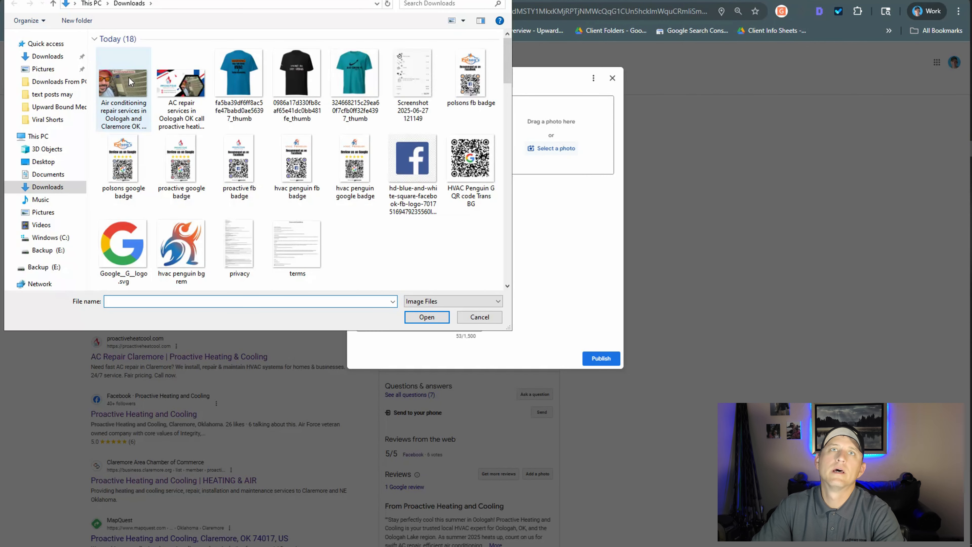
key("Escape")
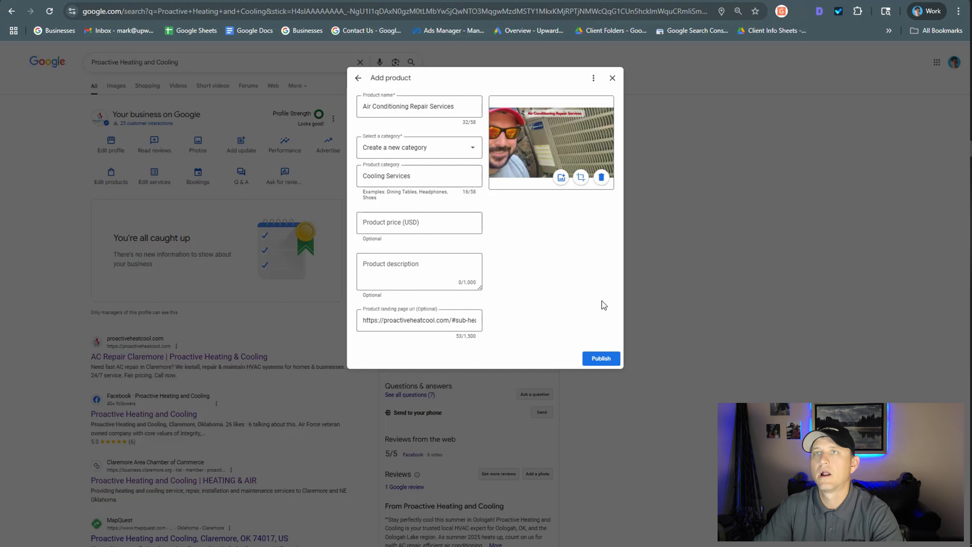
left_click(601, 359)
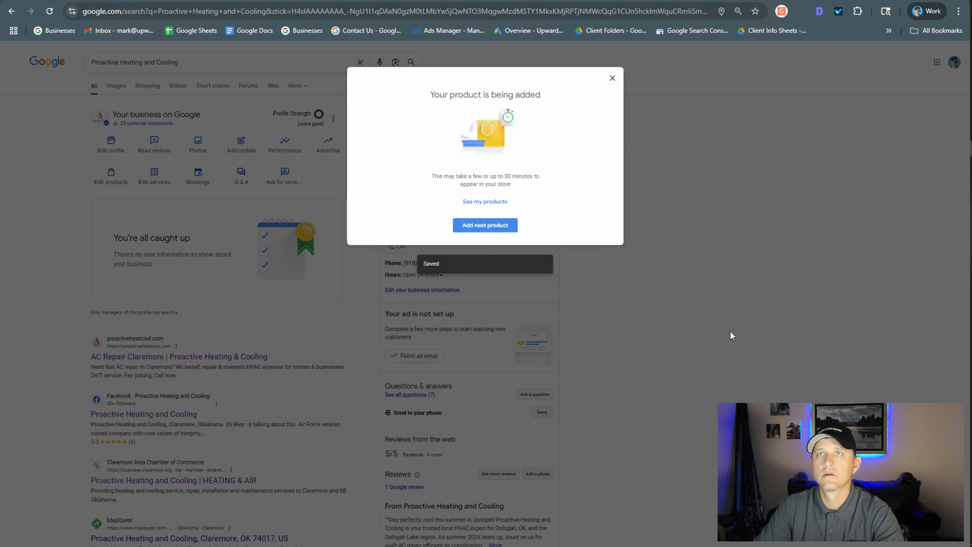
left_click(614, 82)
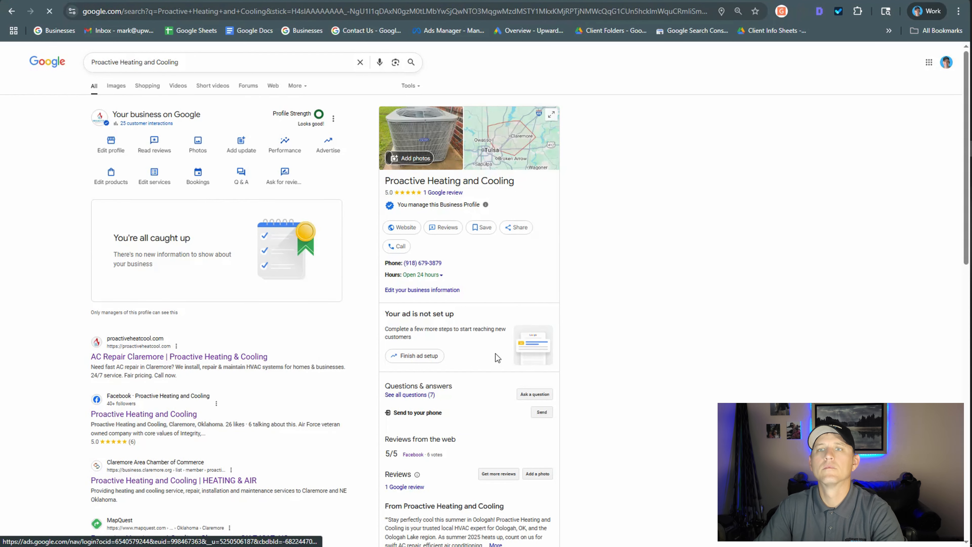
Reload the Proactive Heating and Cooling search page to check the profile's products.
scroll(489, 357, "down", 5)
scroll(471, 329, "up", 5)
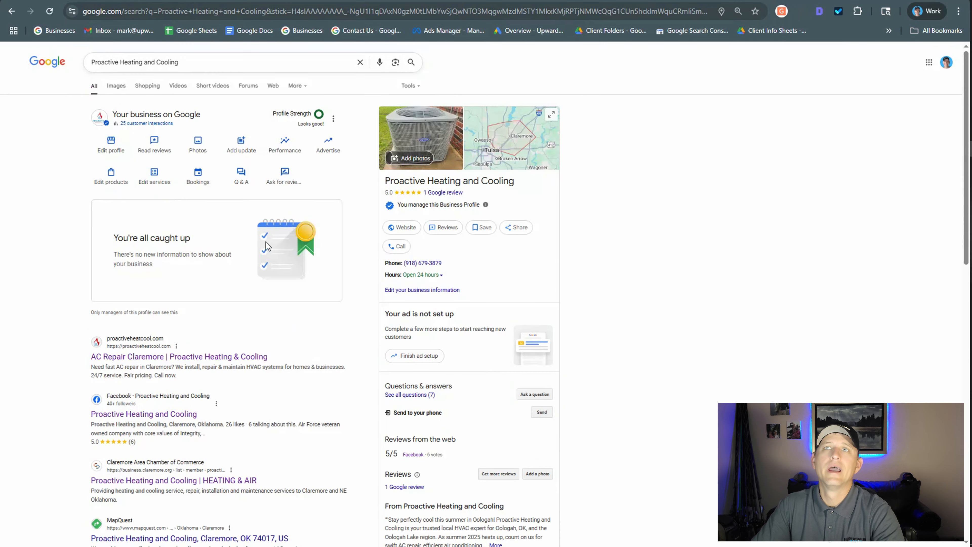
left_click(50, 11)
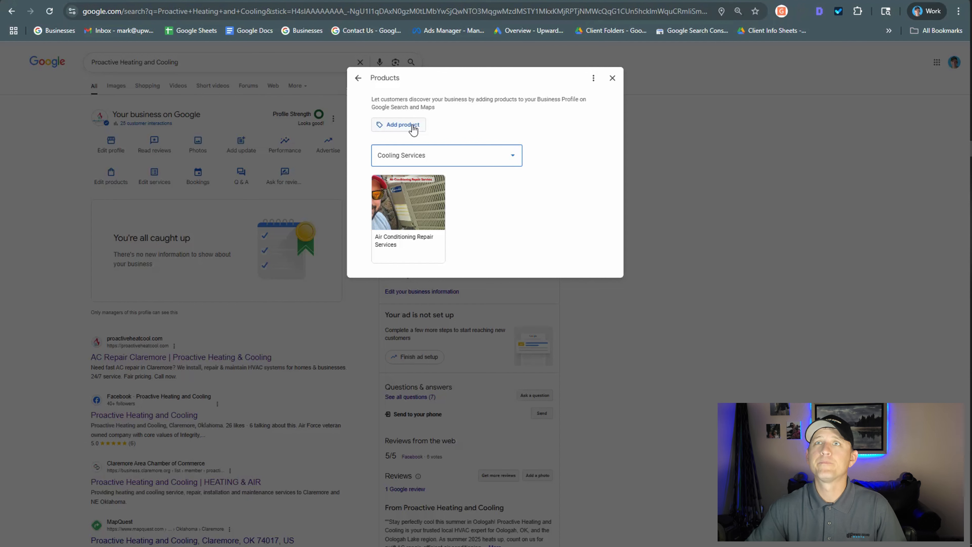
Start another product on the business profile and name it "Air Conditioning Installs".
left_click(414, 127)
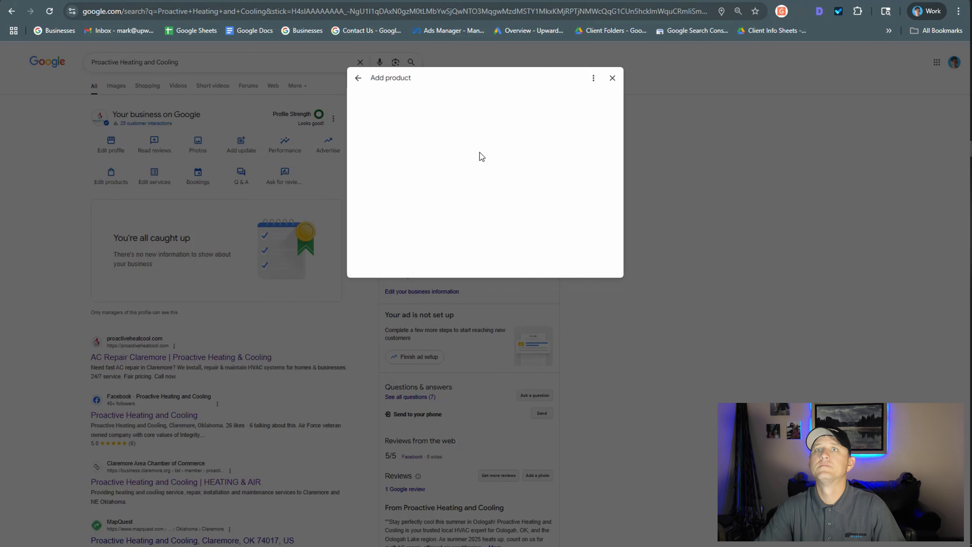
left_click(427, 107)
type("Air ")
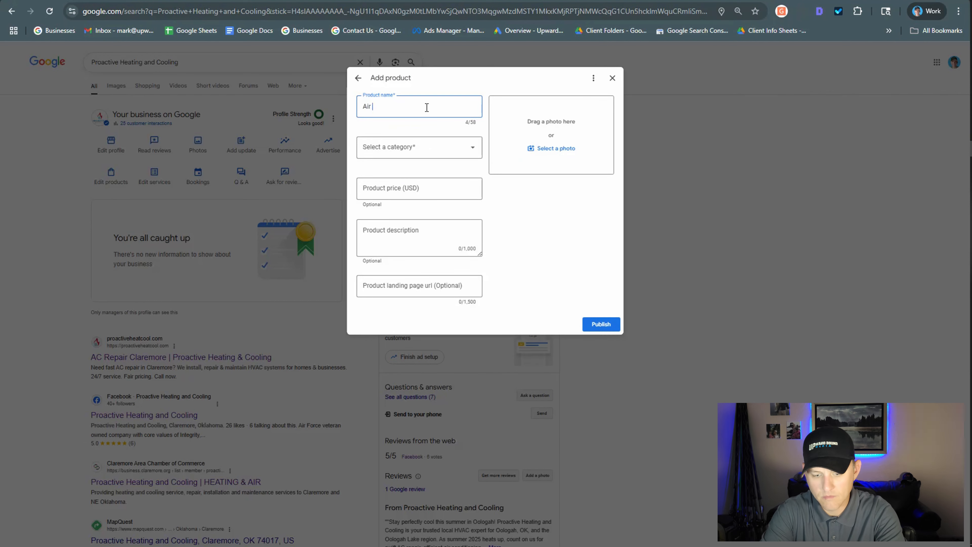
type("Conditioning Installs")
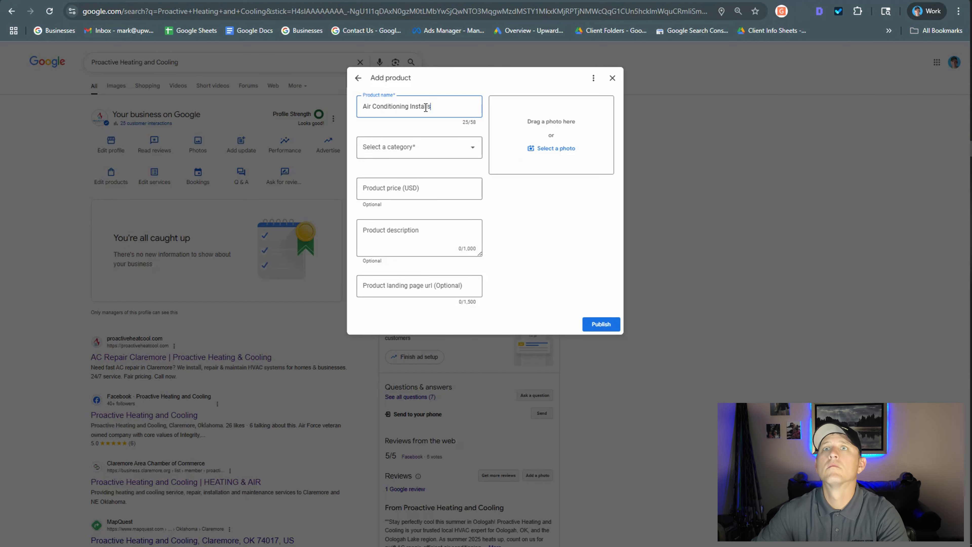
left_click(428, 187)
Switch to the Canva design, add a third page, and enlarge the uploaded photo of the York outdoor unit to cover it.
key("Tab")
key("Tab")
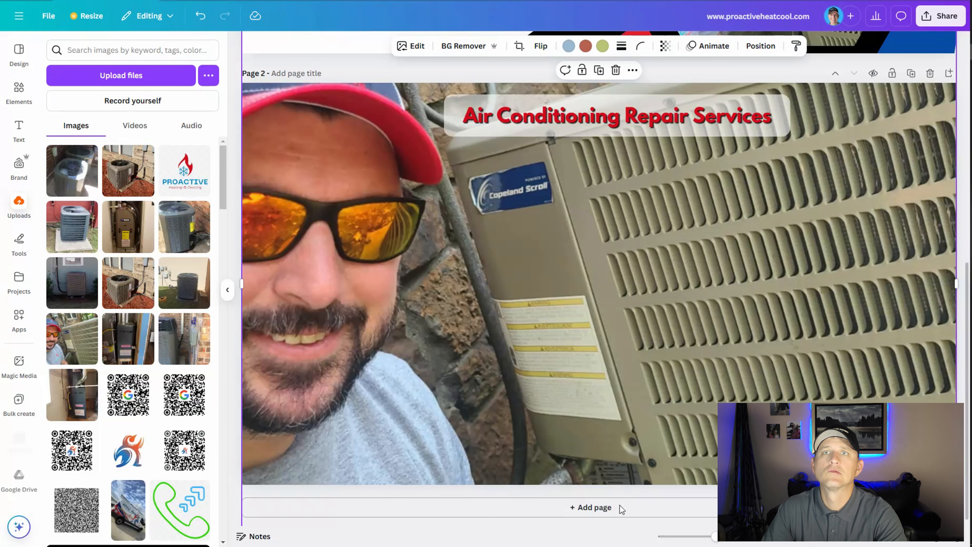
left_click(620, 508)
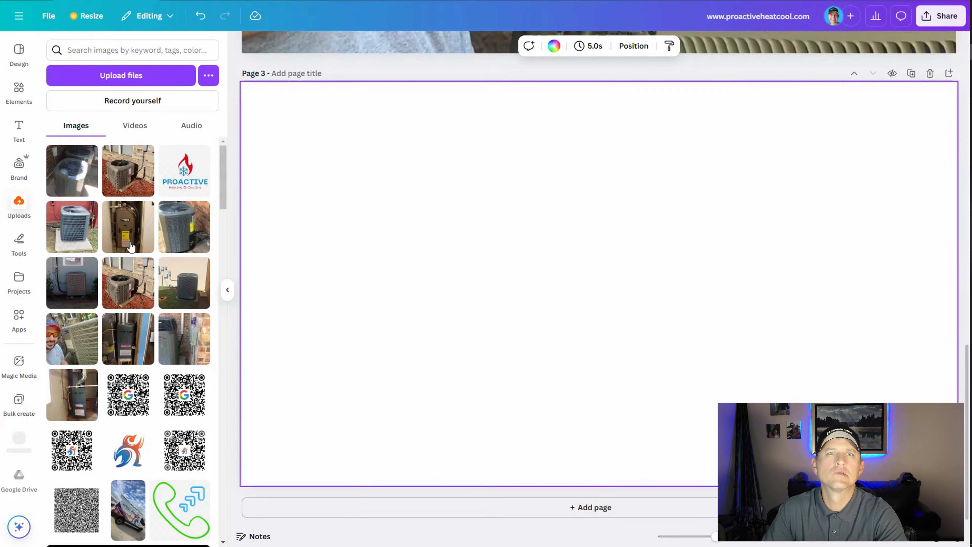
left_click(128, 168)
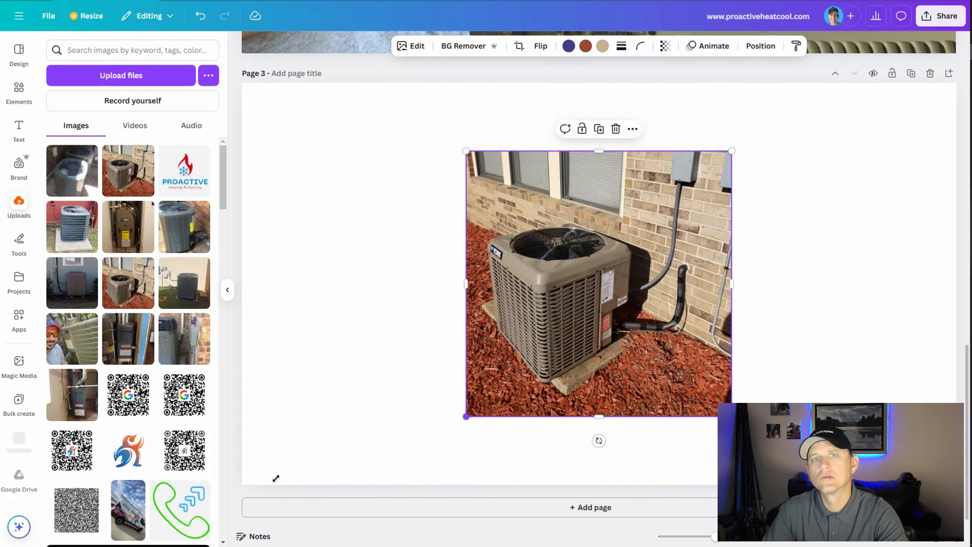
left_click_drag(466, 416, 137, 534)
left_click_drag(732, 151, 969, 2)
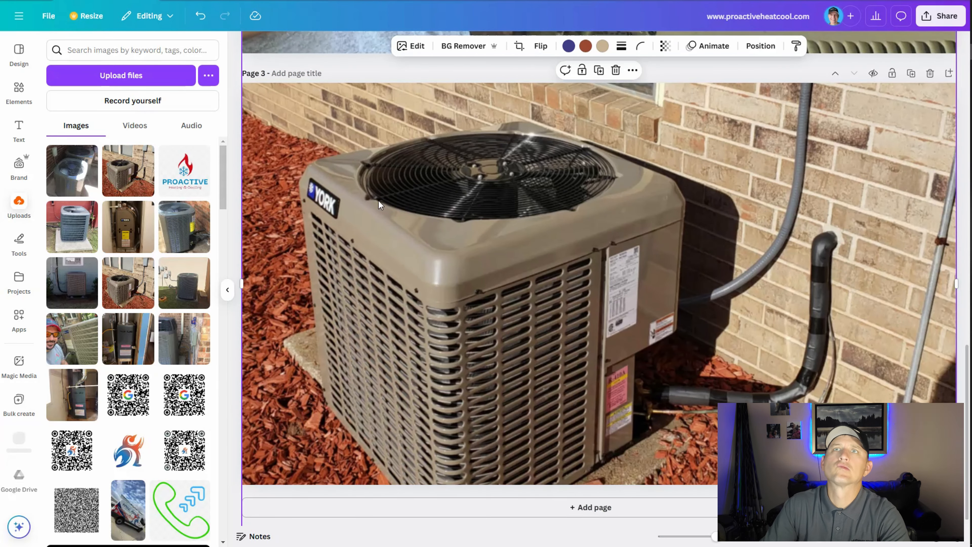
Move page 2's background photo down so that it clears the "Air Conditioning Repair Services" heading and its banner.
scroll(381, 205, "up", 15)
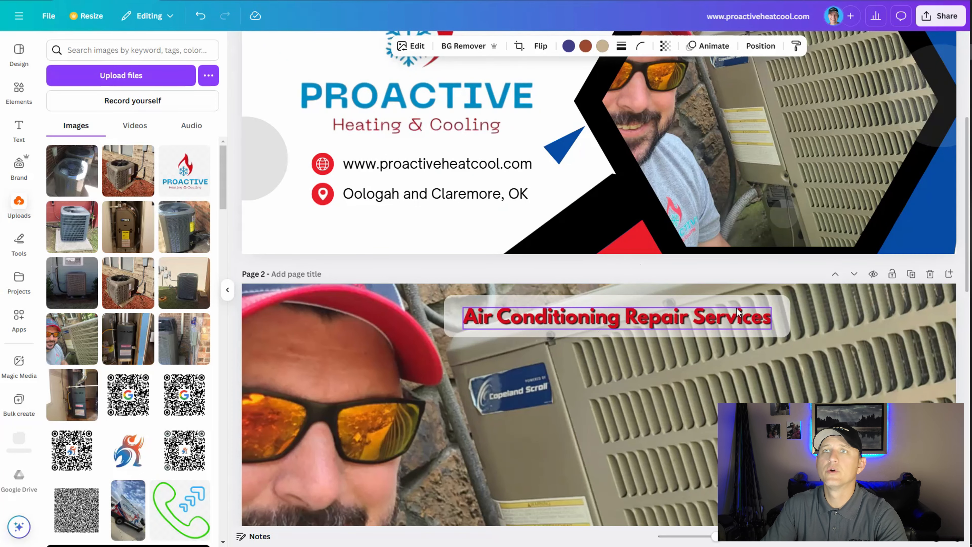
scroll(560, 236, "down", 2)
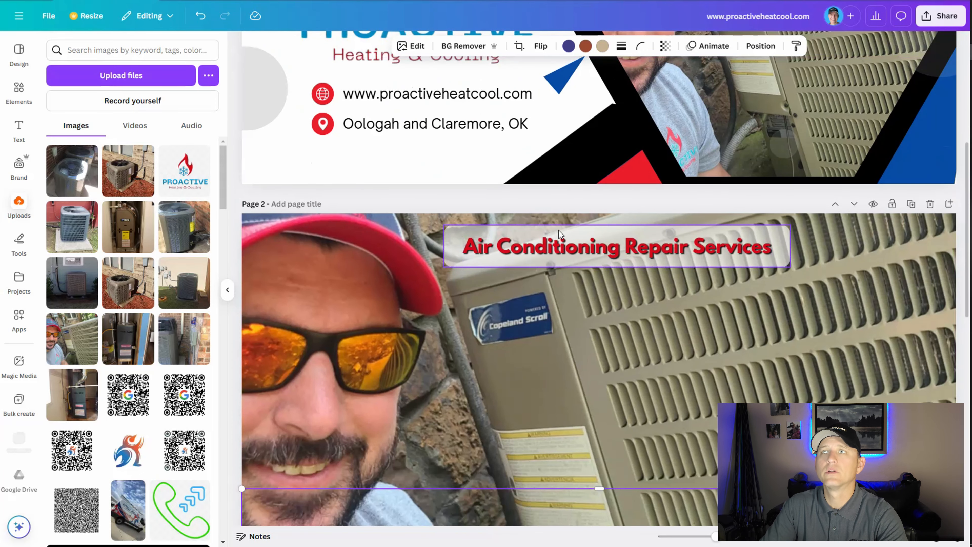
left_click(552, 249)
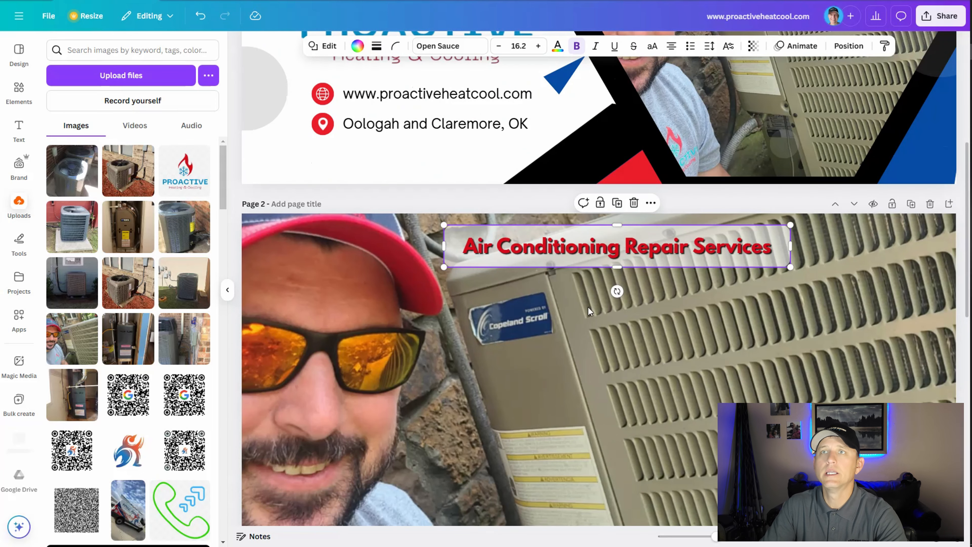
left_click(561, 306)
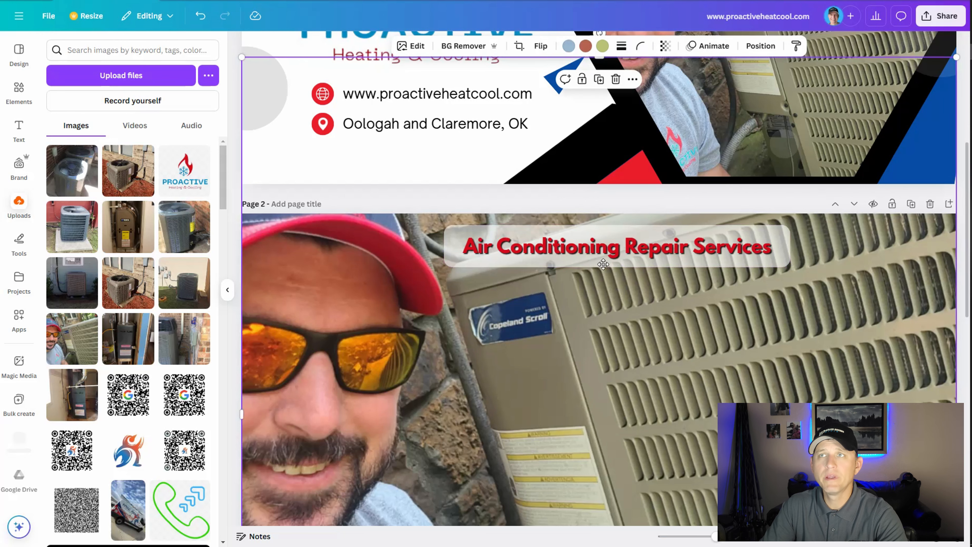
left_click_drag(677, 292, 525, 192)
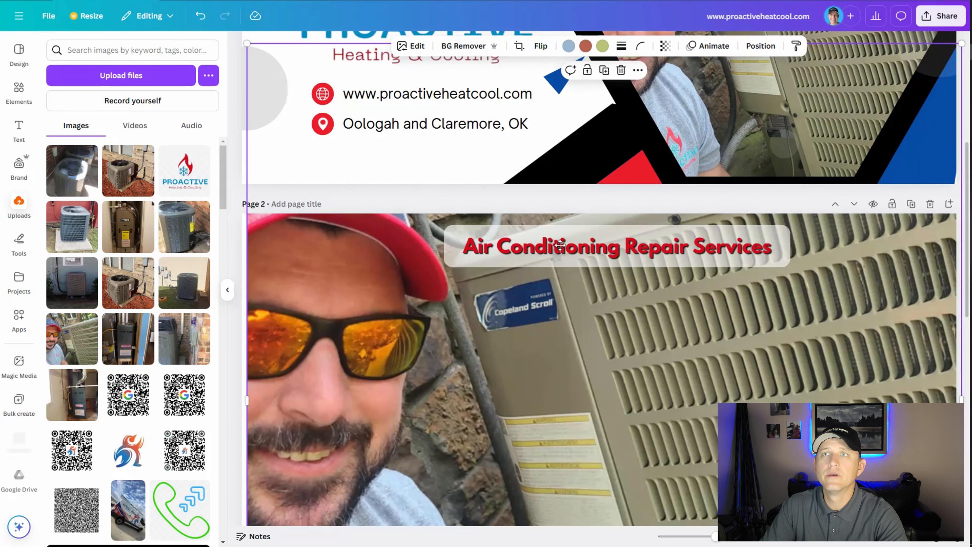
left_click_drag(561, 245, 405, 288)
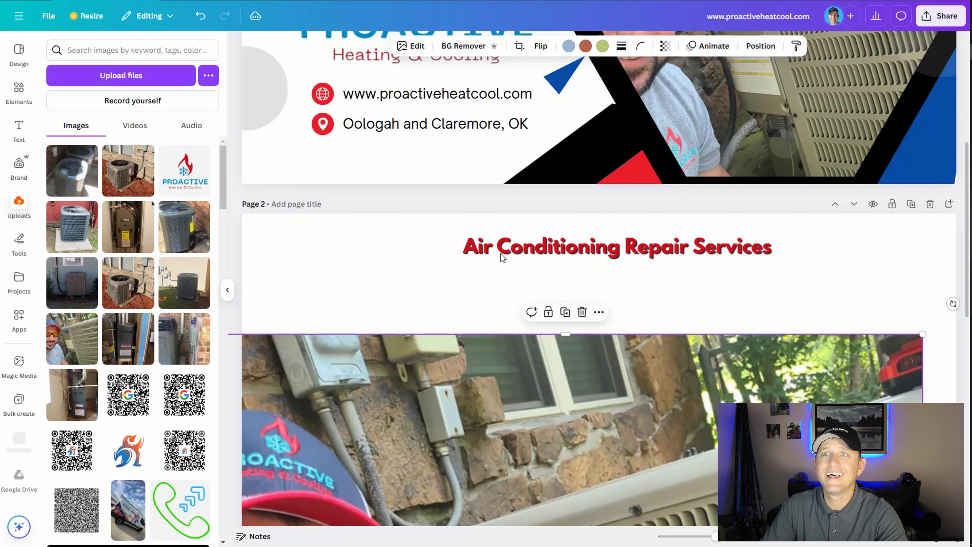
Group page 2's "Air Conditioning Repair Services" heading with its banner and place a duplicate of the group near the top of page 3.
left_click_drag(403, 283, 553, 251)
right_click(553, 251)
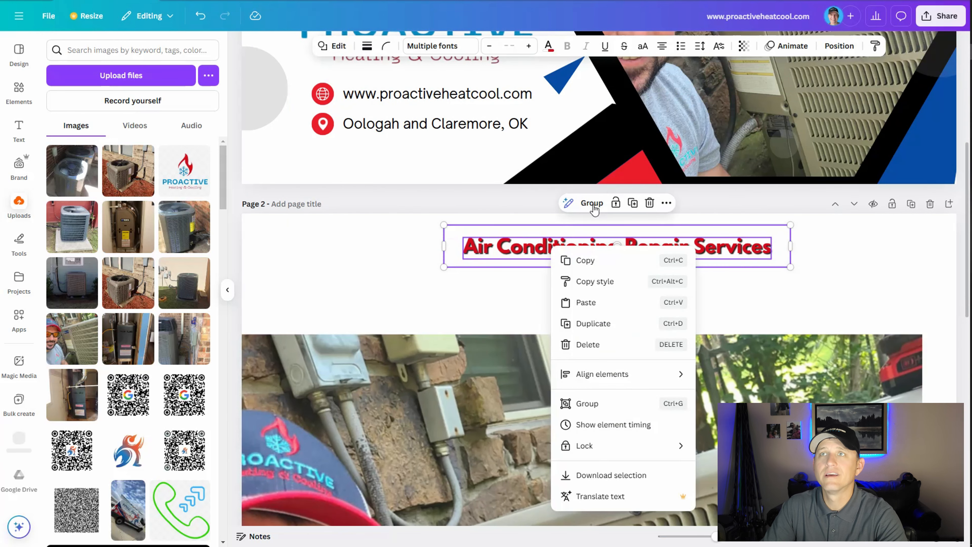
left_click(594, 209)
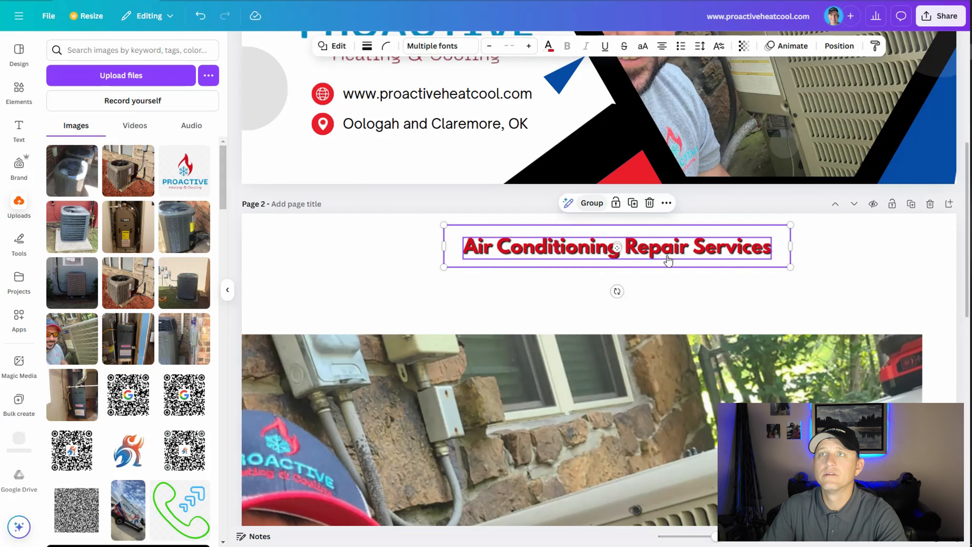
key("ctrl+g")
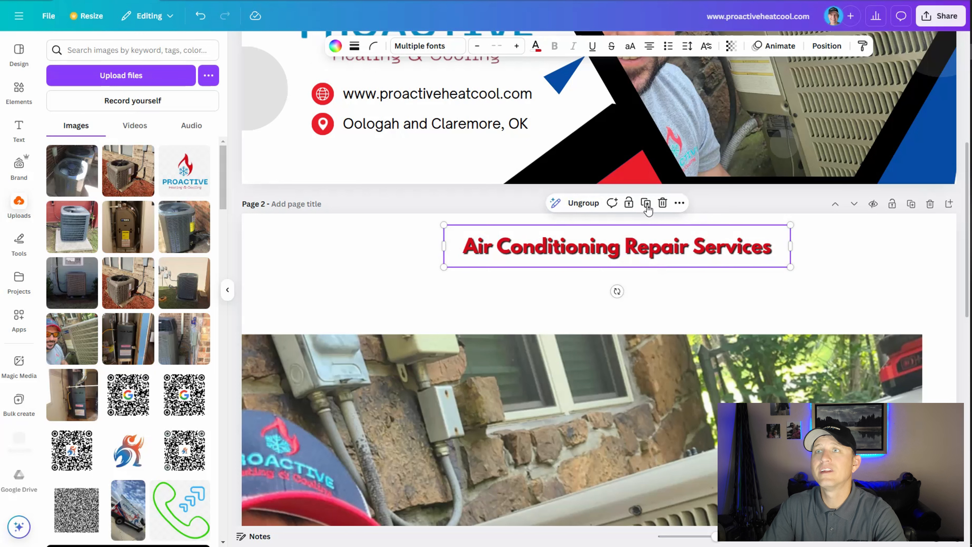
left_click(647, 203)
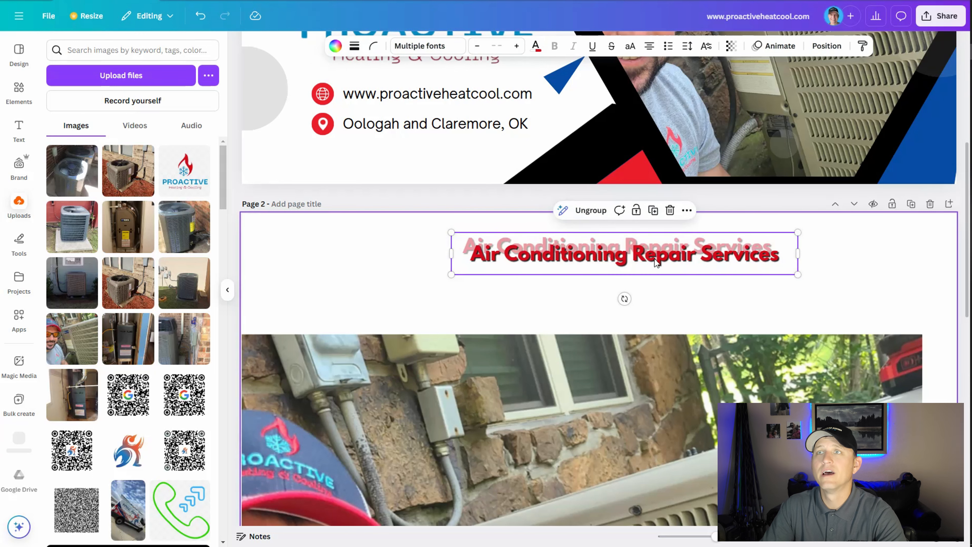
left_click_drag(654, 260, 595, 121)
scroll(638, 417, "down", 8)
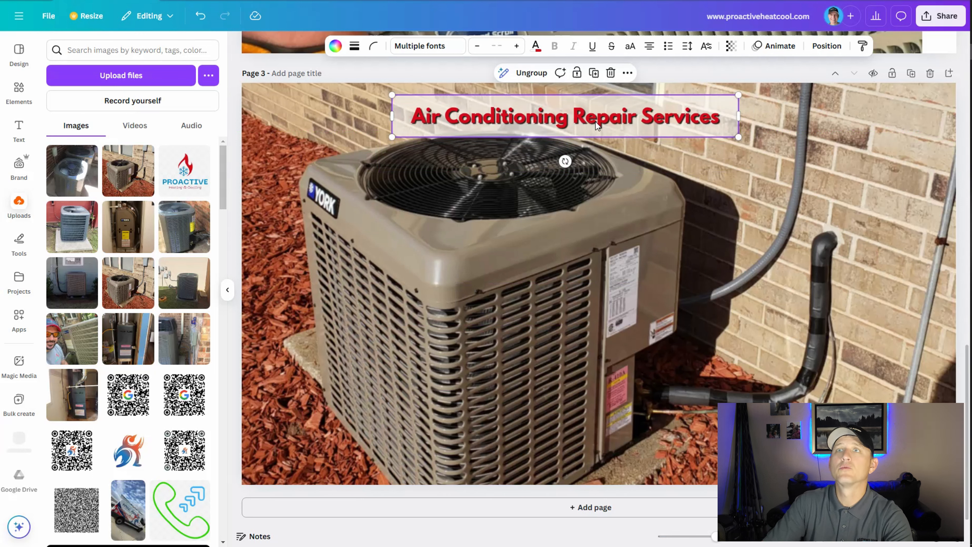
Change page 3's heading to "Air Conditioning Install Services".
left_click(598, 119)
double_click(585, 117)
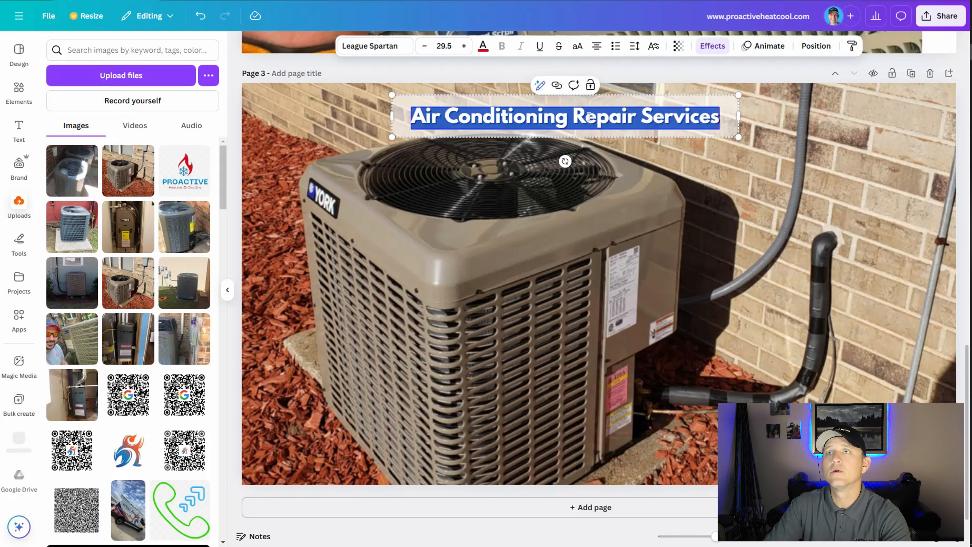
left_click_drag(578, 115, 636, 114)
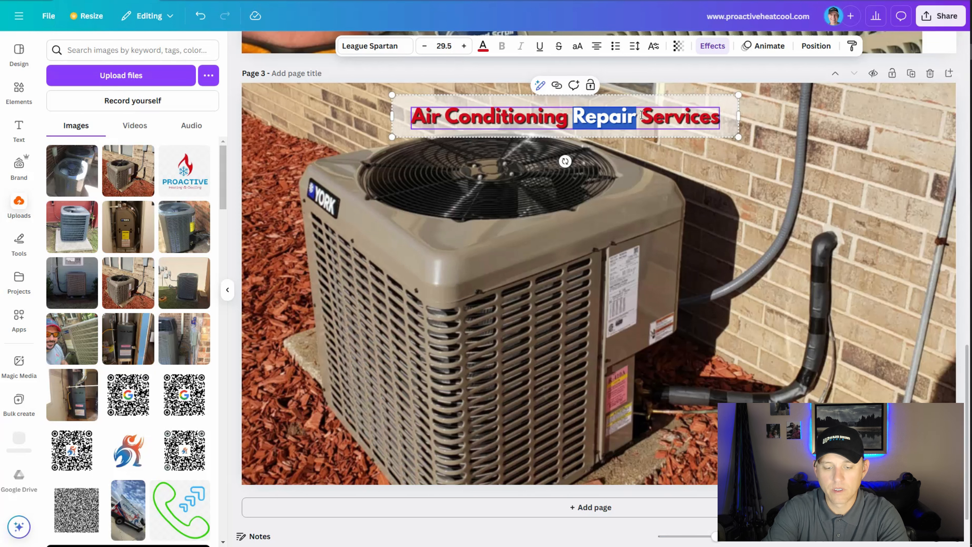
type("Install")
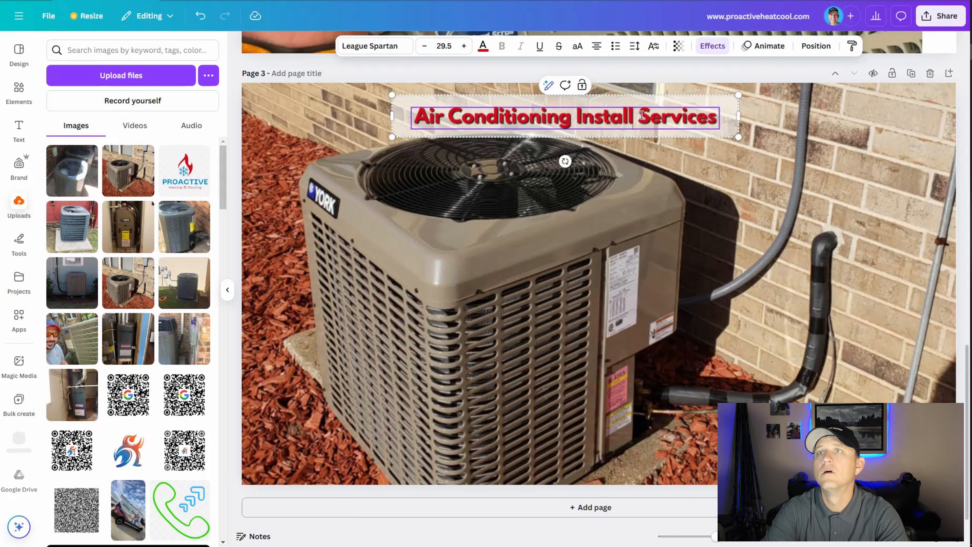
left_click(737, 261)
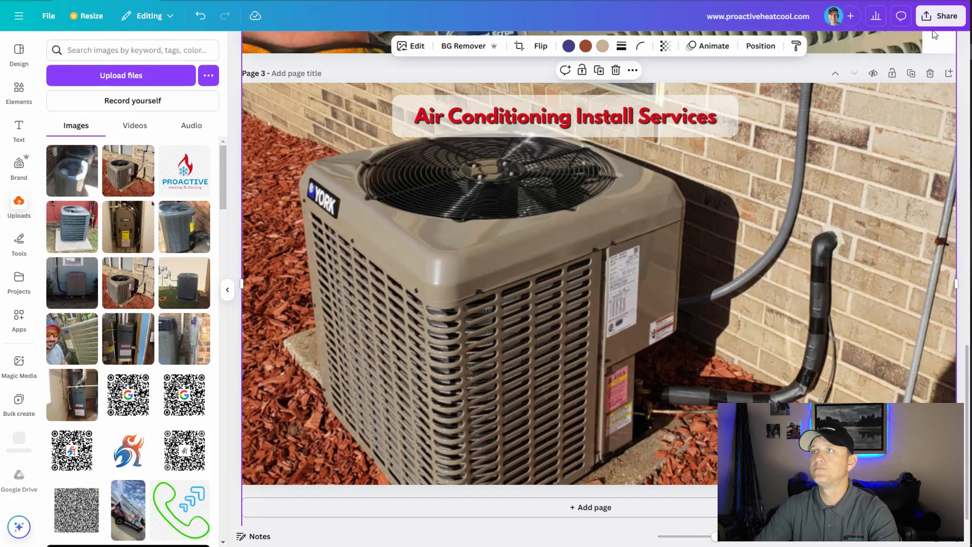
Download only the current page, page 3, as a PNG.
left_click(937, 17)
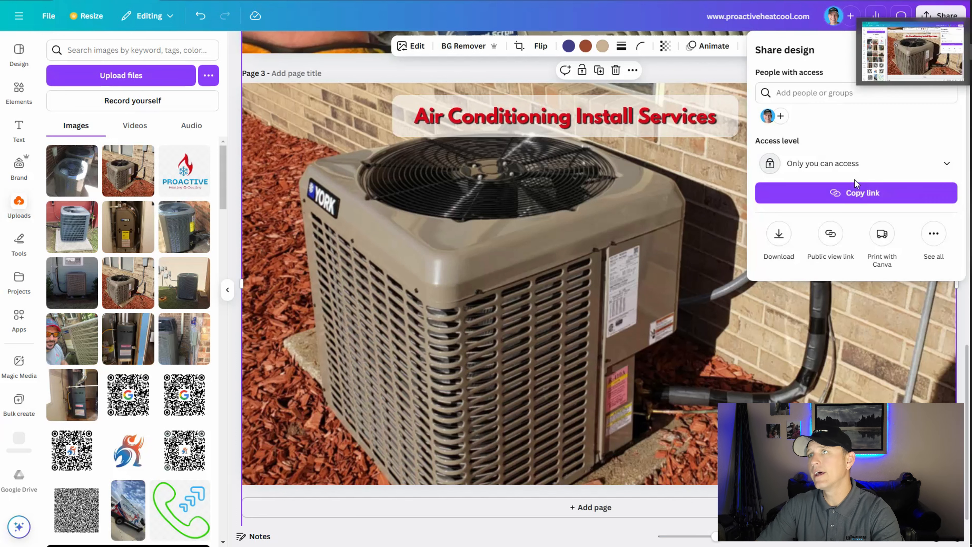
left_click(780, 236)
left_click(843, 236)
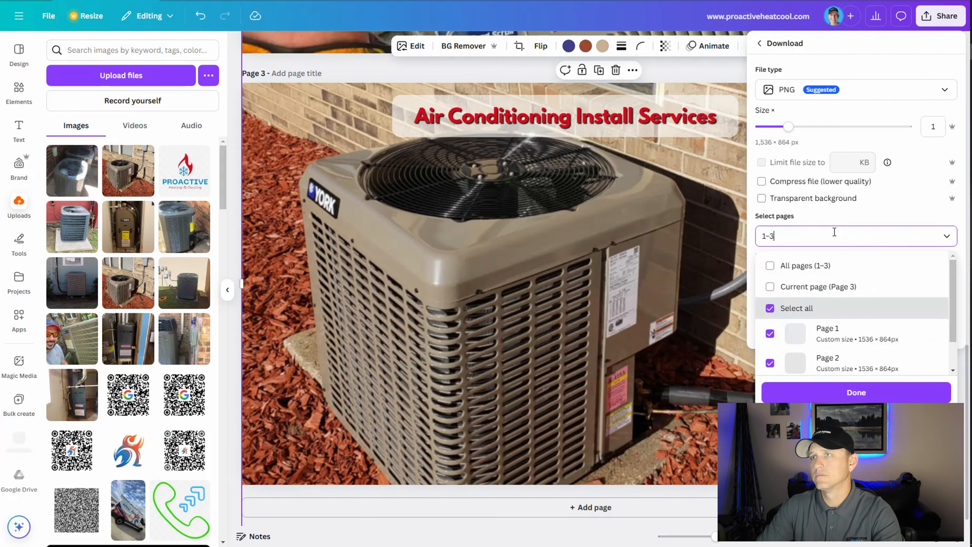
left_click(874, 301)
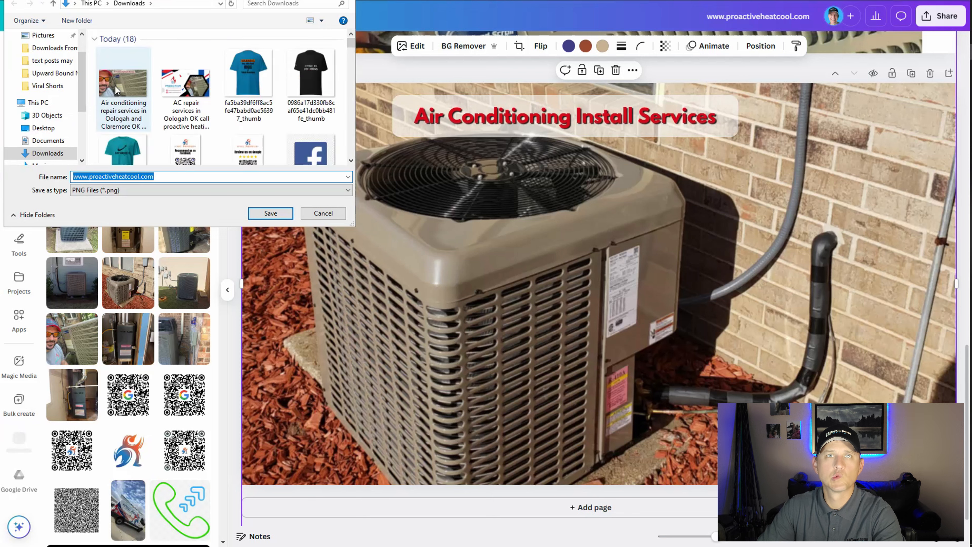
Save the PNG in Downloads under the air conditioning repair image's file name, with "repair" replaced by "install".
left_click(128, 109)
left_click(137, 178)
key("BackSpace")
key("BackSpace")
key("BackSpace")
key("BackSpace")
key("BackSpace")
key("BackSpace")
key("BackSpace")
type("install services in Oologah and Claremore OK by HVAC contractor P")
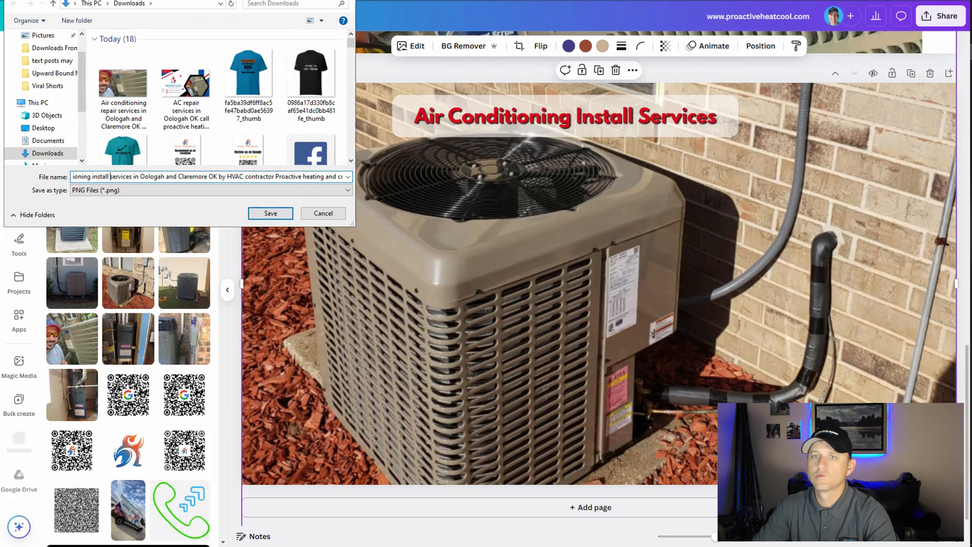
key("Return")
key("alt+Tab")
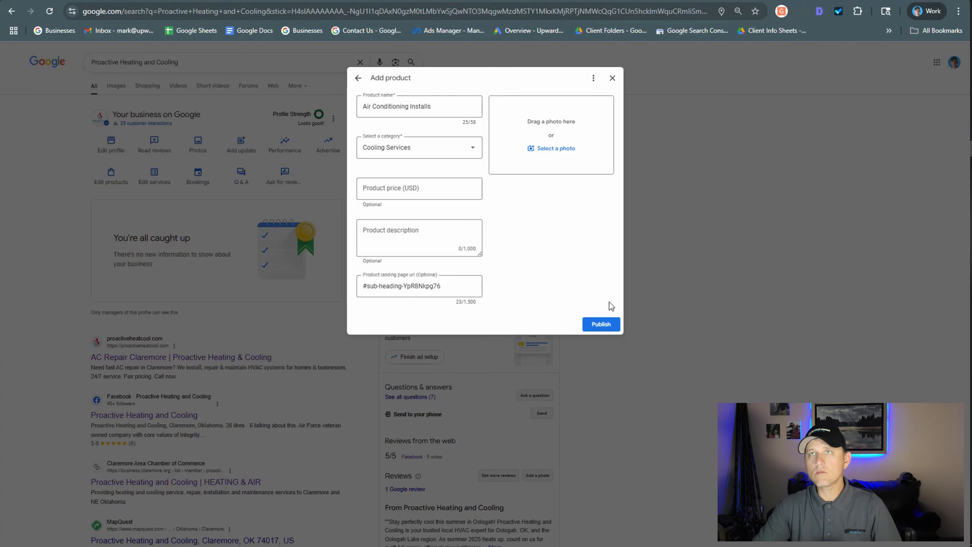
left_click(364, 286)
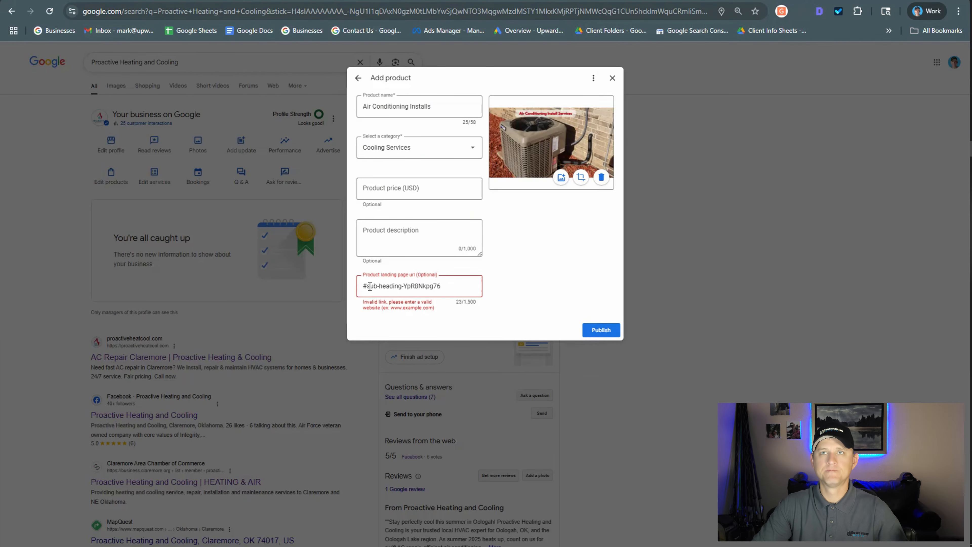
type("p")
key("BackSpace")
type("https://proactiveheatcool.com/")
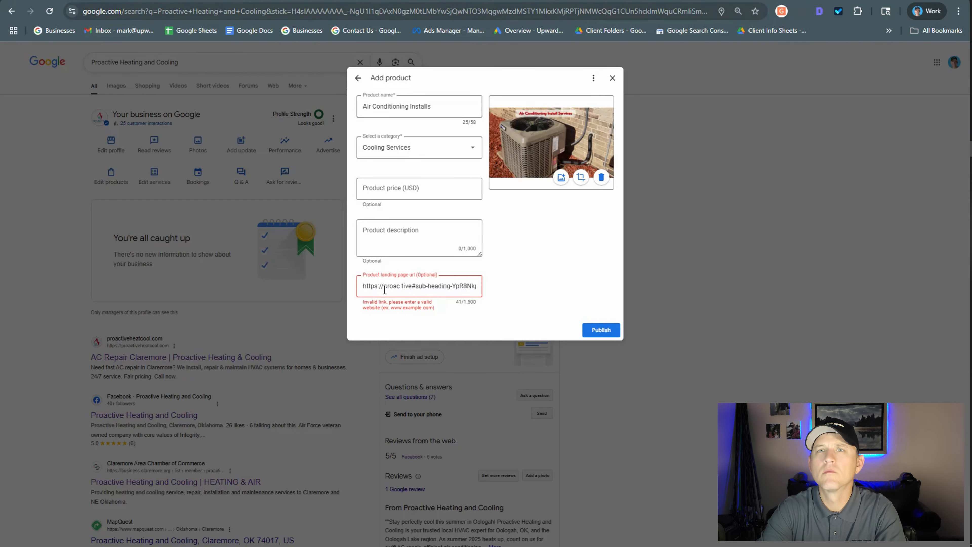
left_click(602, 330)
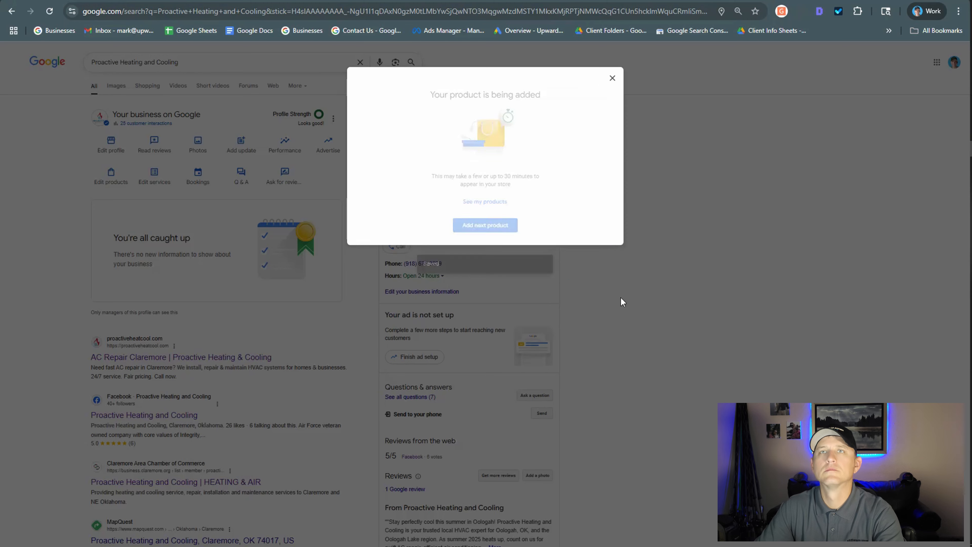
Start another product named "AC System Maintenance" in the Cooling Services category.
left_click(485, 225)
left_click(433, 109)
type("AC System Maintenance")
left_click(437, 152)
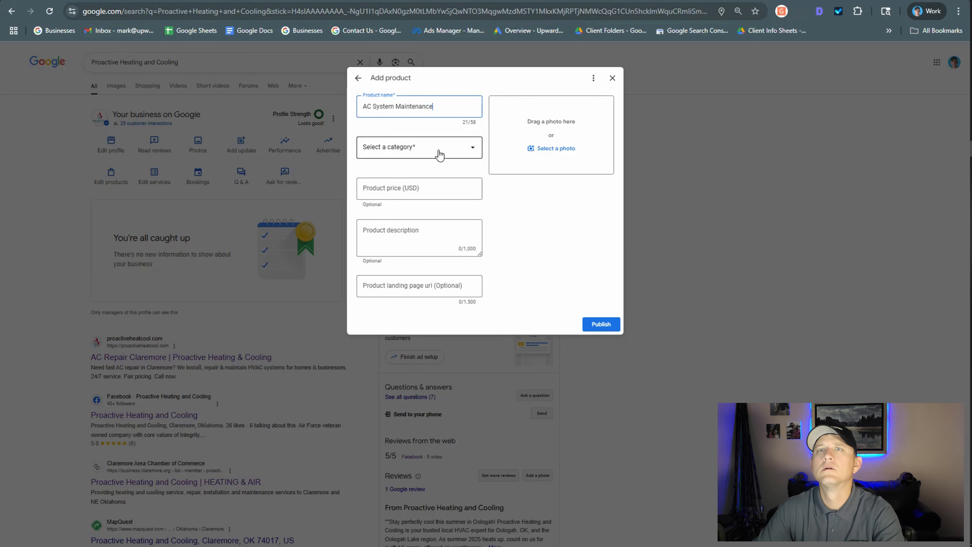
left_click(437, 169)
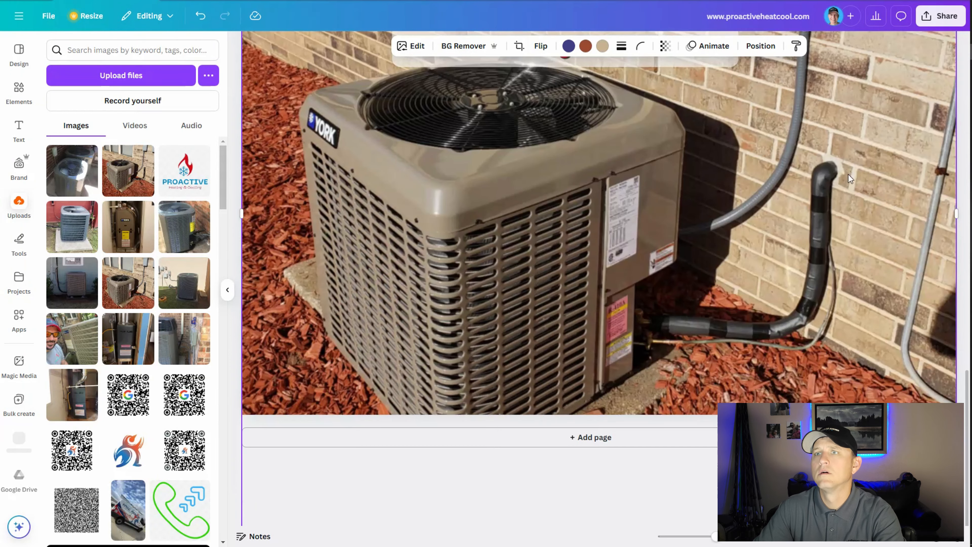
Switch to the Canva design, duplicate page 3, and change the copy's heading to "Air Conditioning System Maintenance".
scroll(851, 178, "up", 4)
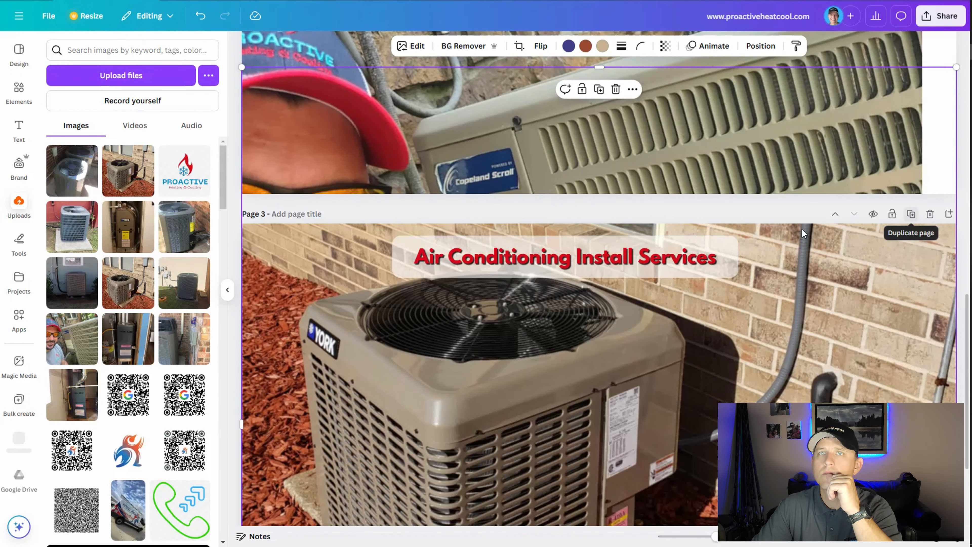
left_click(912, 214)
scroll(529, 290, "up", 3)
double_click(528, 290)
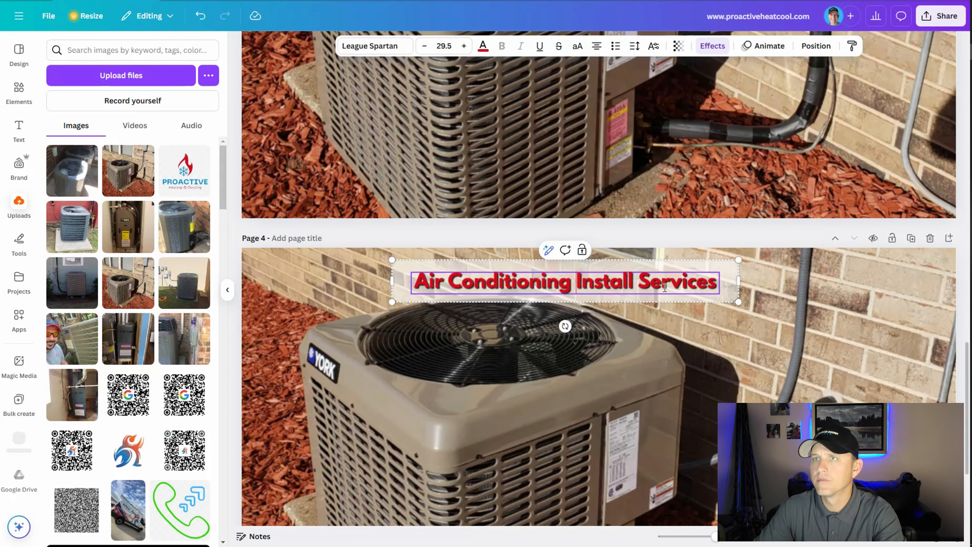
left_click_drag(576, 285, 722, 292)
type("System Maintenance")
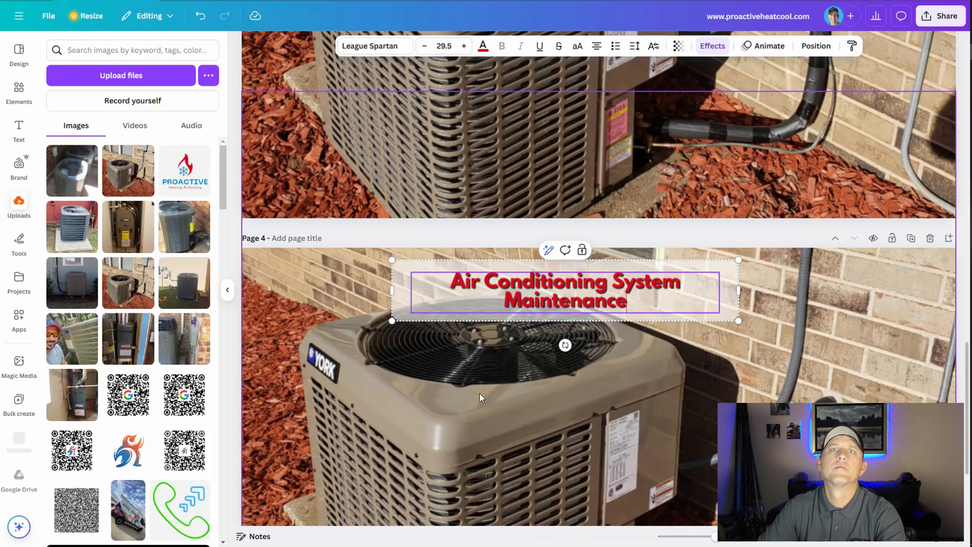
Replace page 4's York unit photo with the uploaded photo of the gray unit against a red wall, enlarged to cover the page.
left_click(305, 268)
scroll(305, 268, "down", 2)
left_click_drag(305, 268, 312, 402)
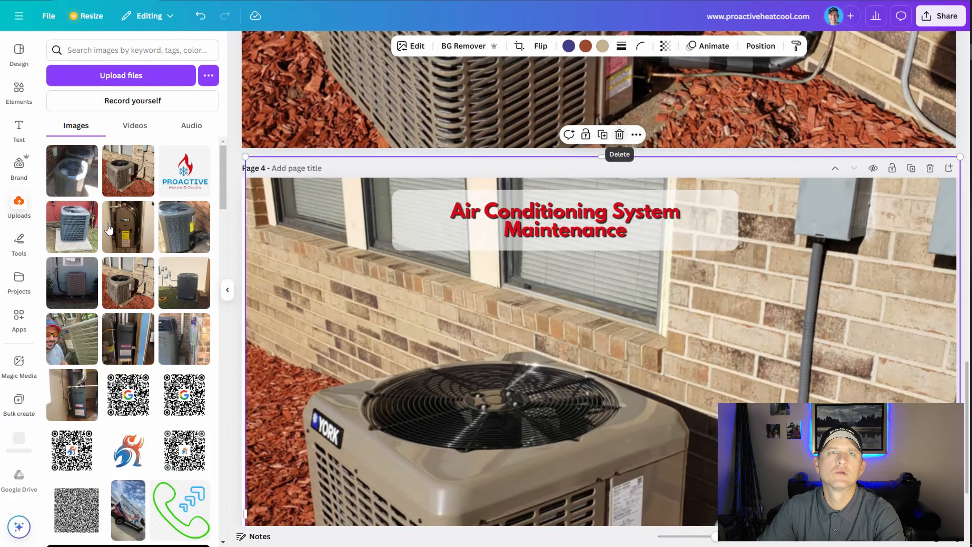
left_click(618, 135)
left_click(180, 344)
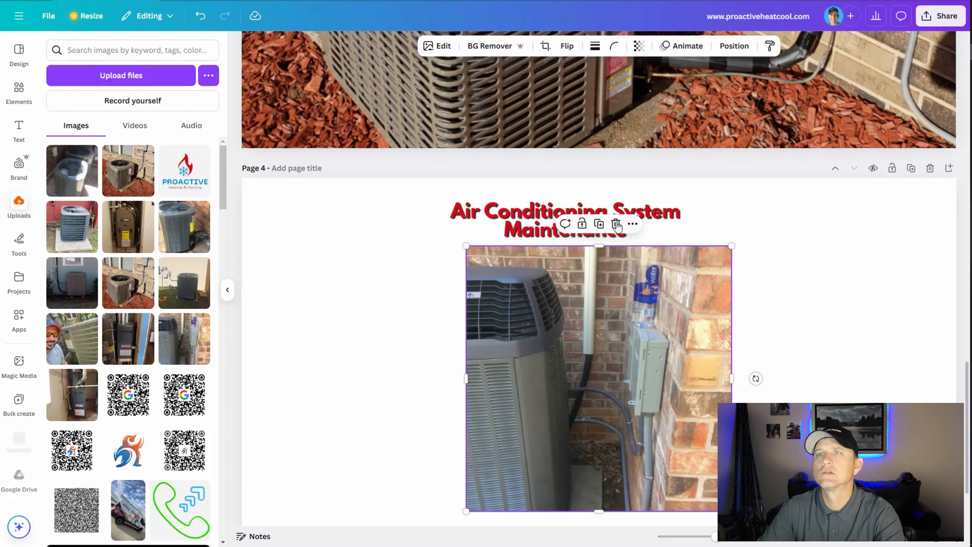
left_click_drag(466, 512, 98, 529)
left_click_drag(732, 246, 938, 54)
scroll(806, 232, "down", 3)
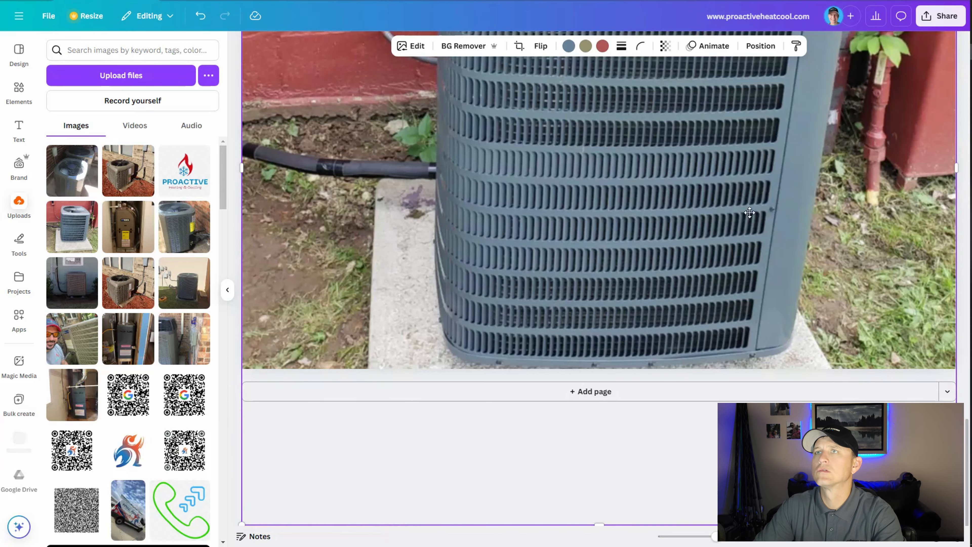
Shift page 4's photo down to show the top of the unit and place it behind the heading and banner.
scroll(797, 251, "up", 2)
left_click_drag(805, 146, 806, 253)
scroll(675, 285, "up", 8)
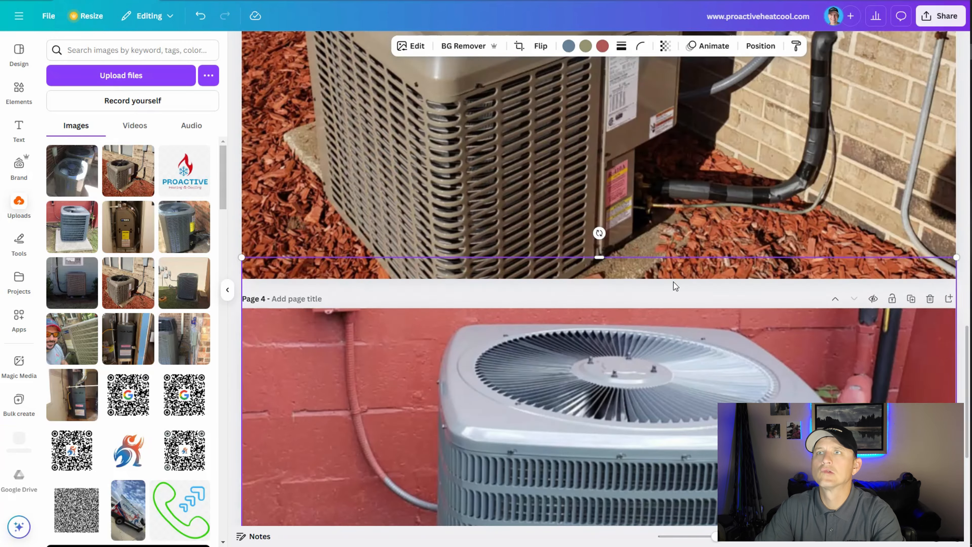
scroll(680, 400, "down", 7)
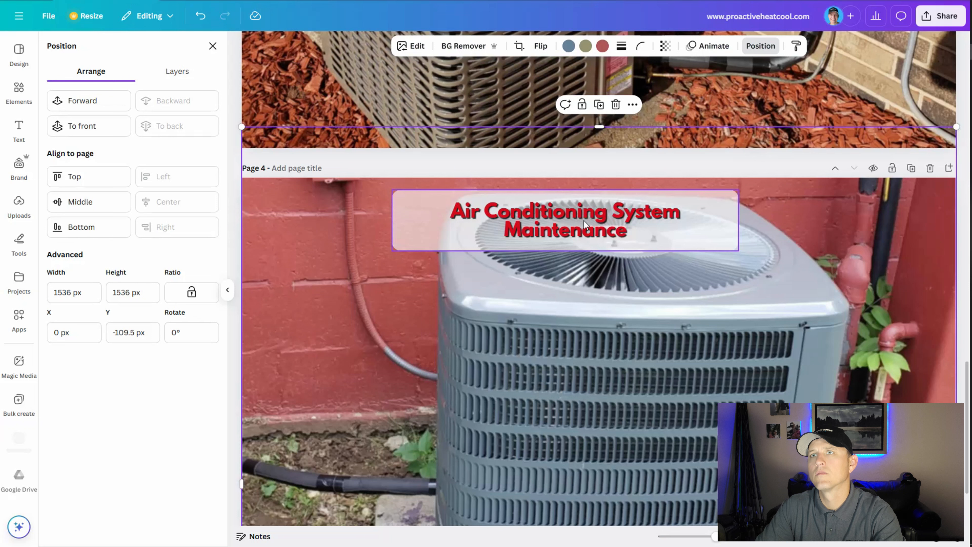
left_click(583, 219)
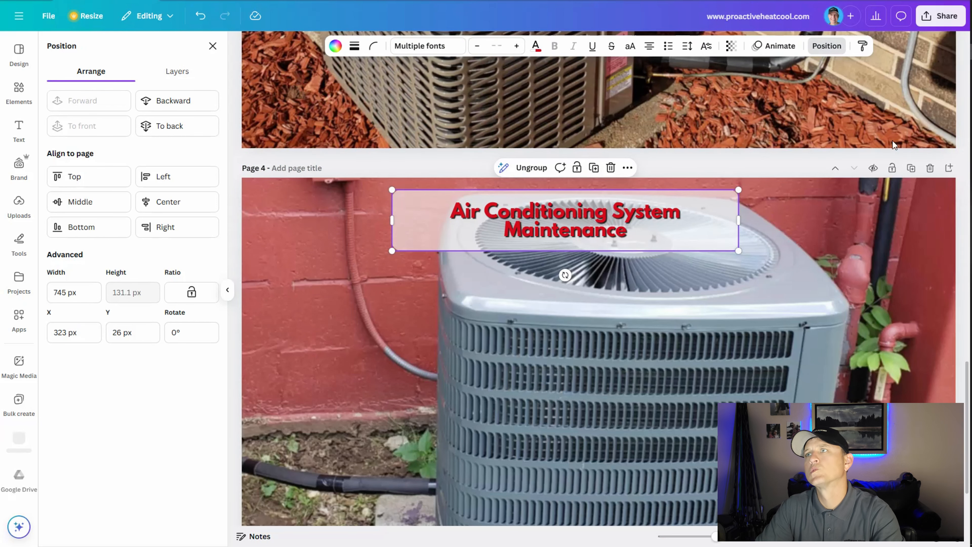
Download only the current page, page 4, as a PNG.
left_click(941, 16)
left_click(783, 231)
left_click(817, 245)
left_click(782, 282)
left_click(856, 393)
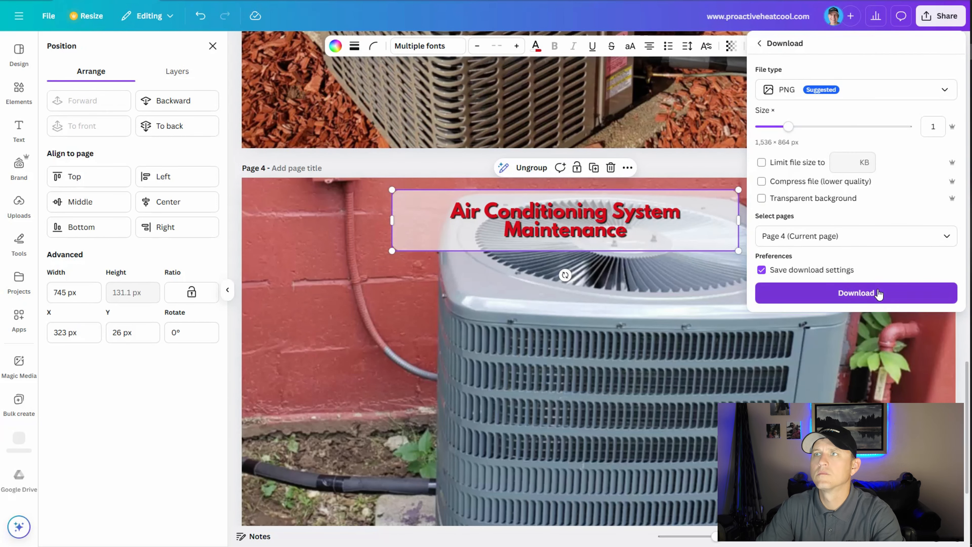
left_click(877, 293)
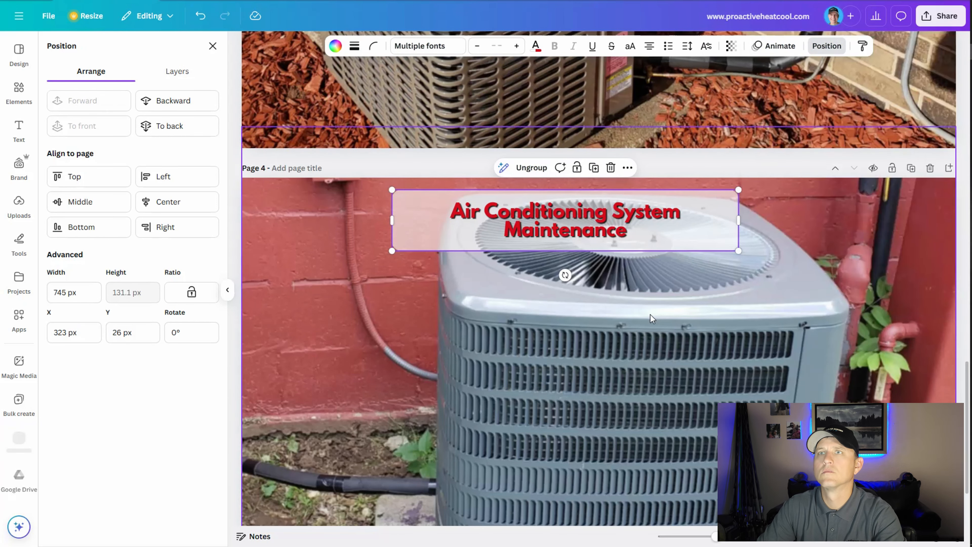
Save the PNG in Downloads under the air conditioning install image's file name, with "install" replaced by "system maintenance".
left_click(128, 109)
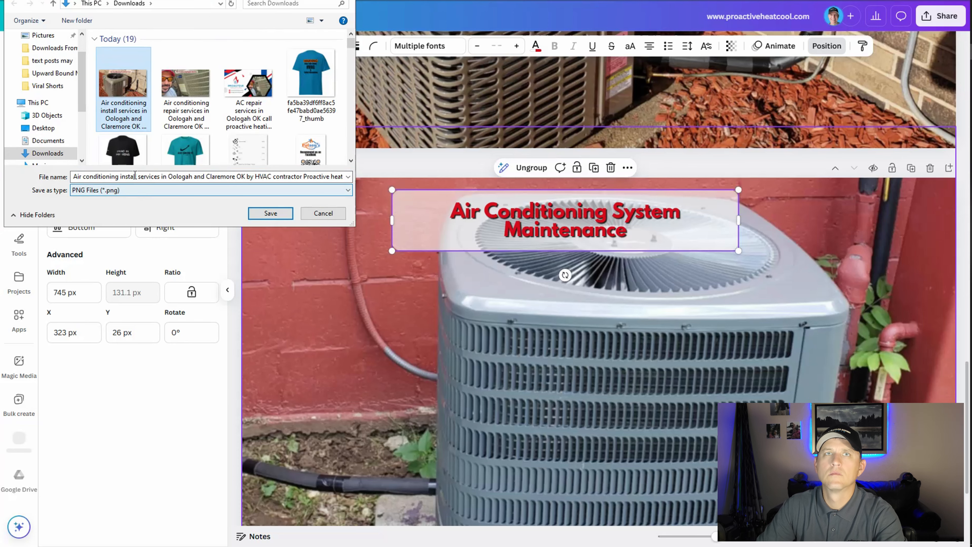
left_click(98, 176)
double_click(85, 176)
type("system maintenance")
key("Return")
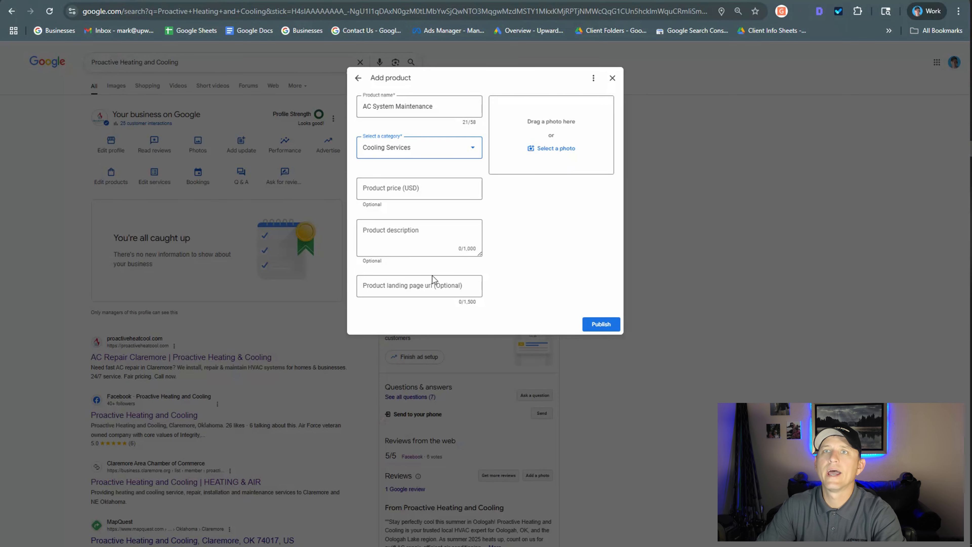
left_click(555, 148)
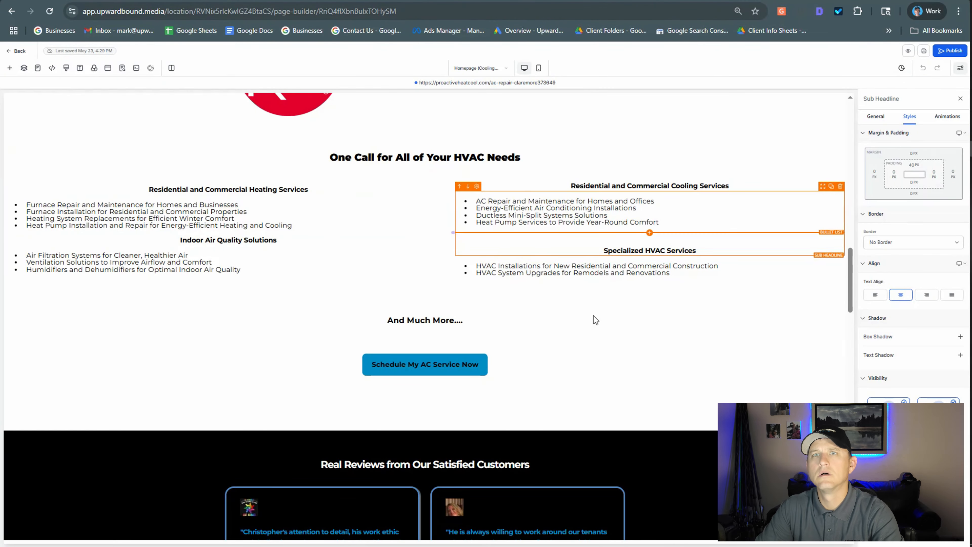
scroll(593, 316, "down", 15)
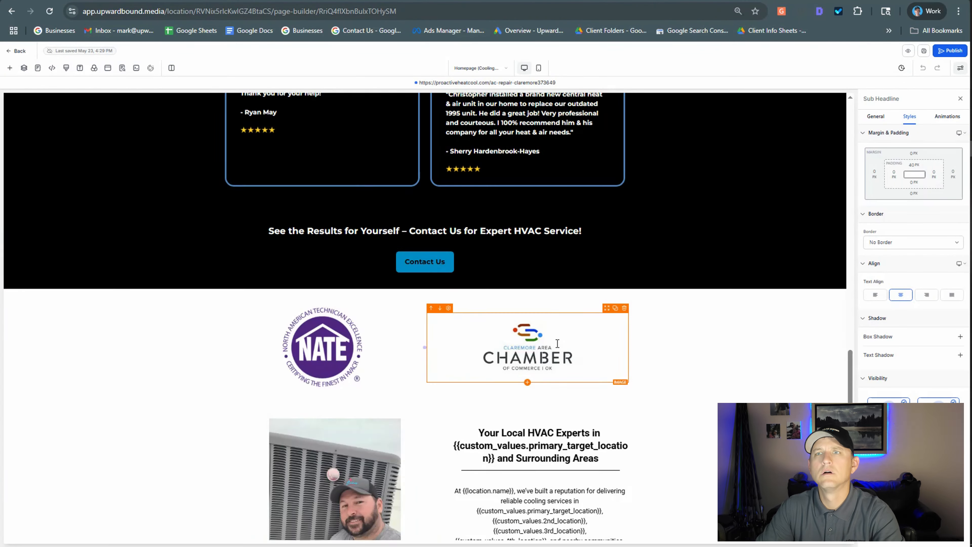
scroll(404, 447, "down", 2)
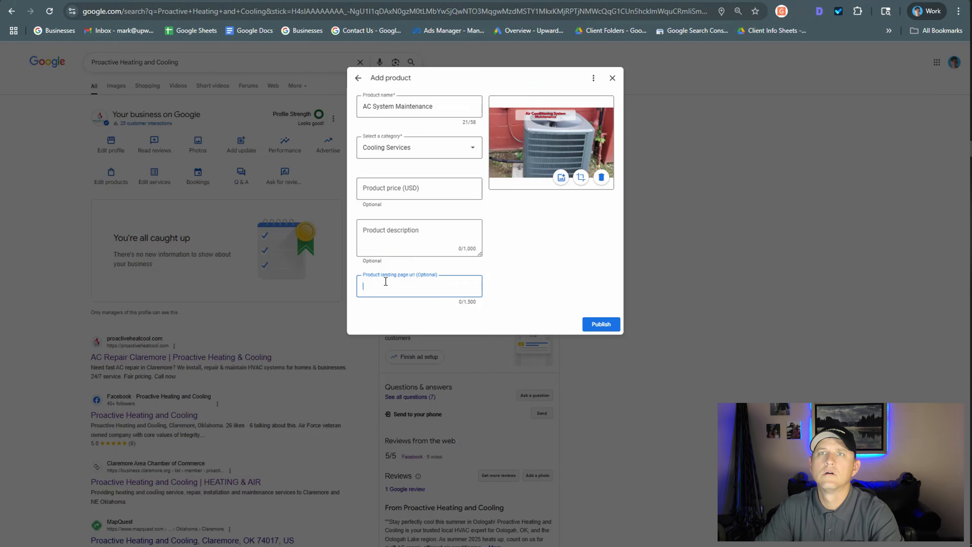
type("https://proactiveheatcool.com/#sub-heading-qAr6LGYphW")
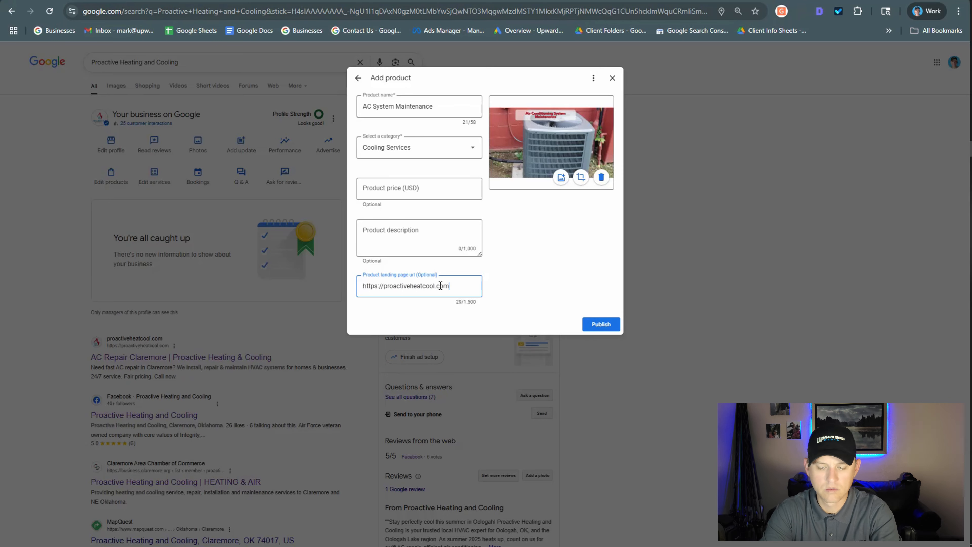
left_click(611, 328)
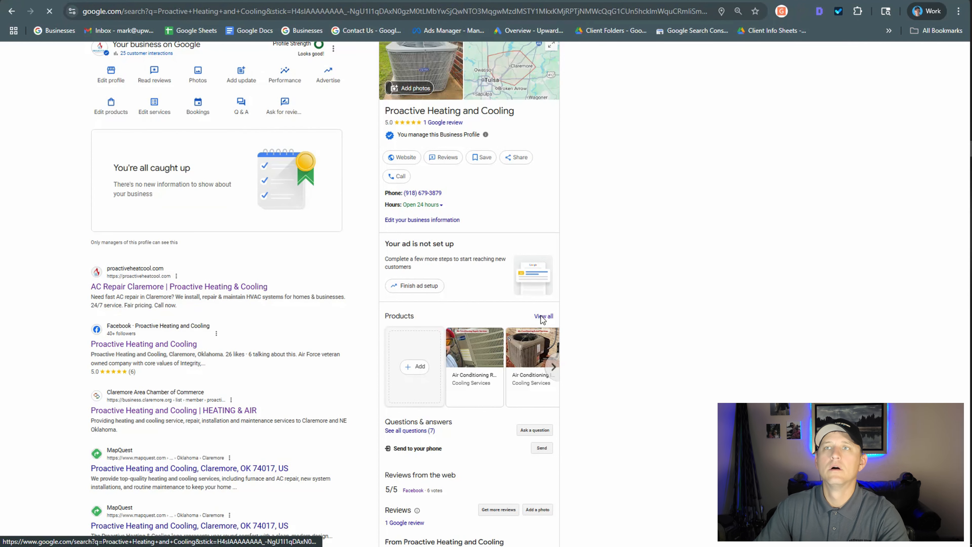
View all products on the public listing and check the website links of Air Conditioning Repair Services and Air Conditioning Installs.
left_click(543, 317)
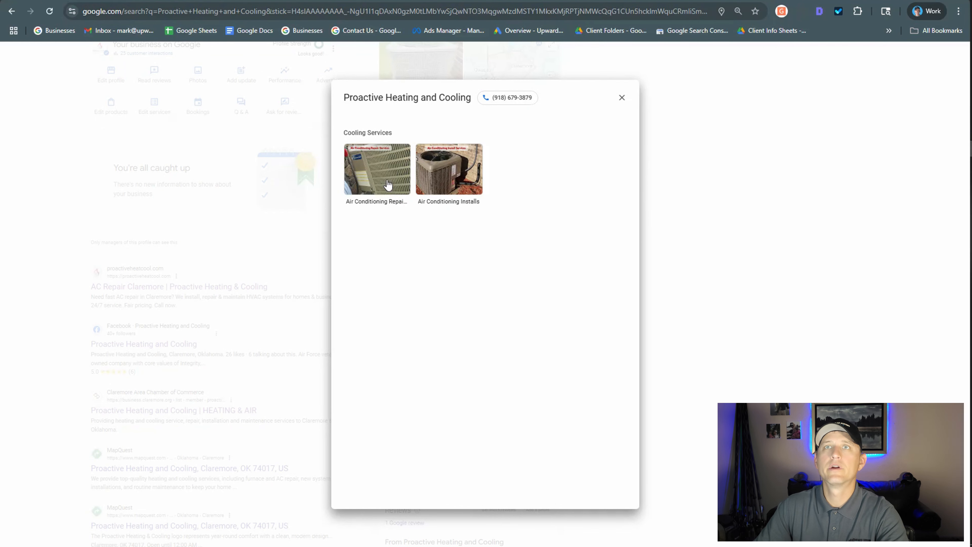
left_click(398, 180)
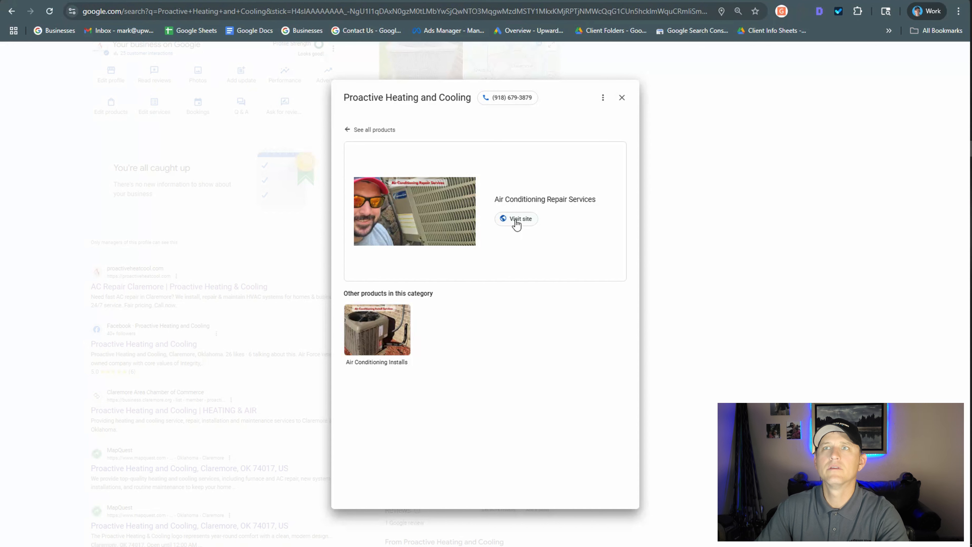
left_click(520, 223)
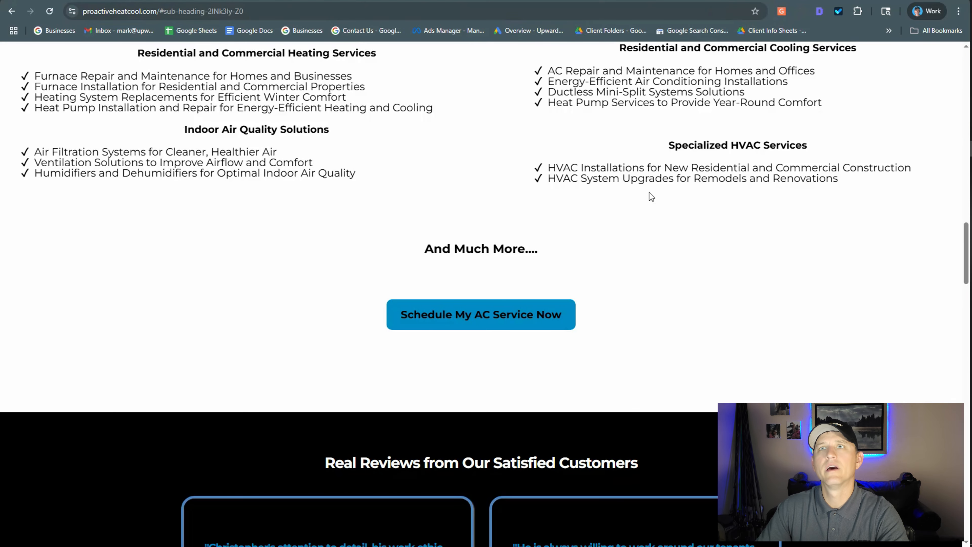
left_click(10, 12)
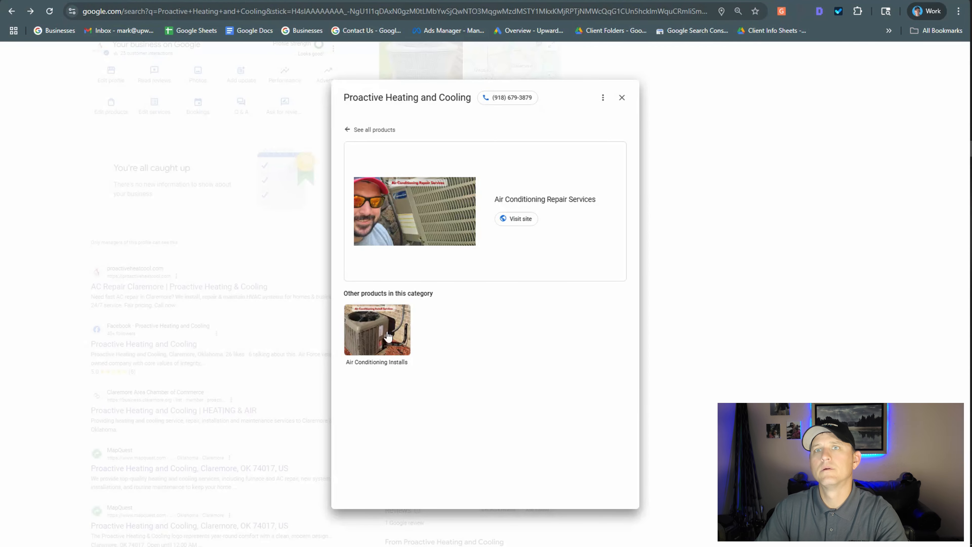
left_click(386, 333)
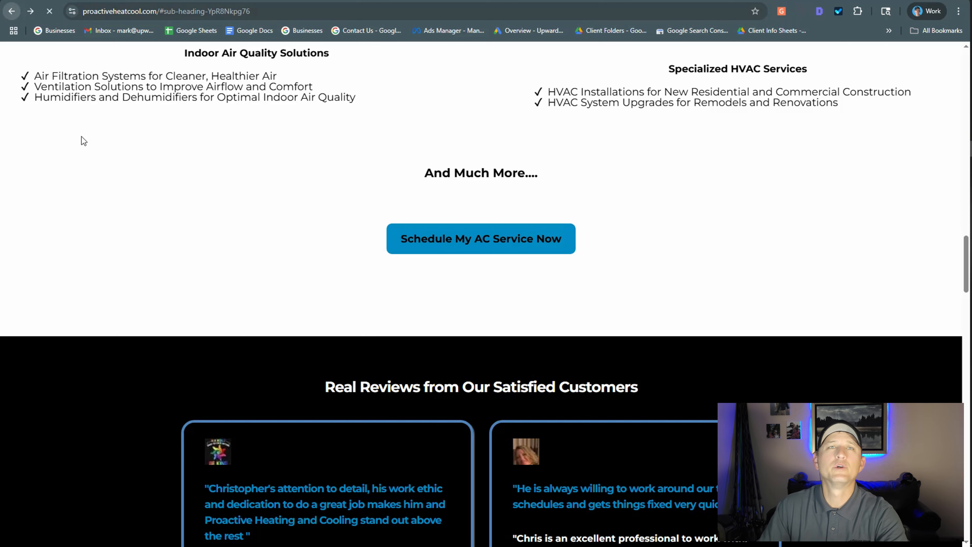
left_click(12, 11)
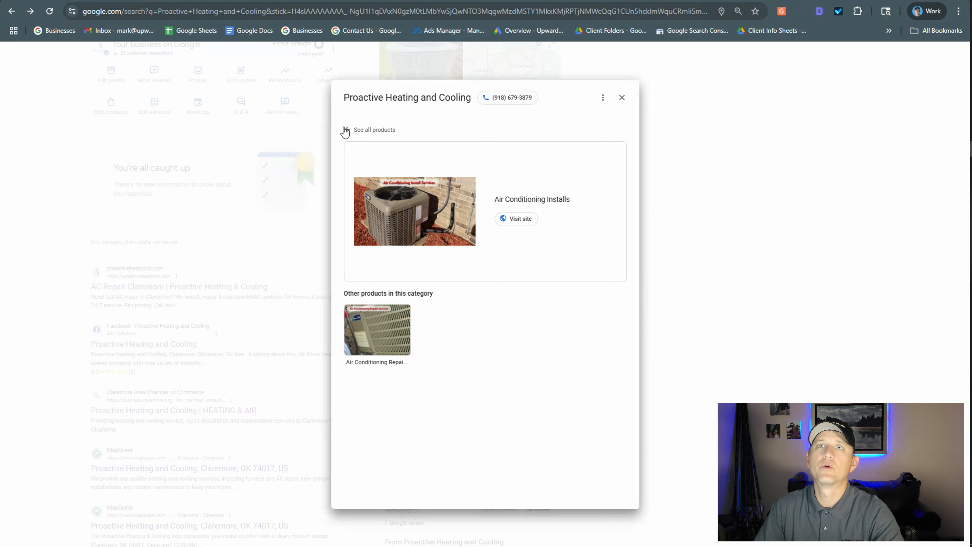
left_click(623, 103)
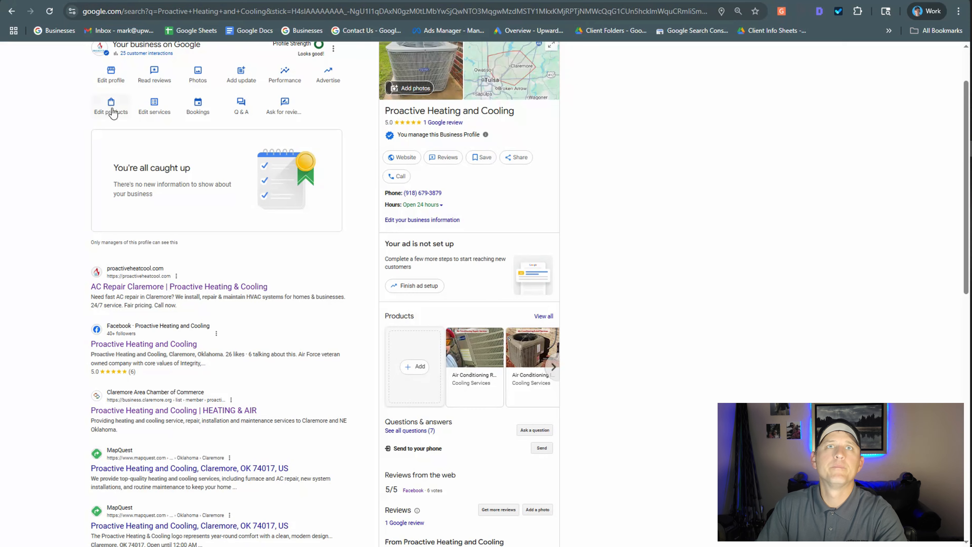
Open the AC System Maintenance product for editing at its product description.
left_click(111, 112)
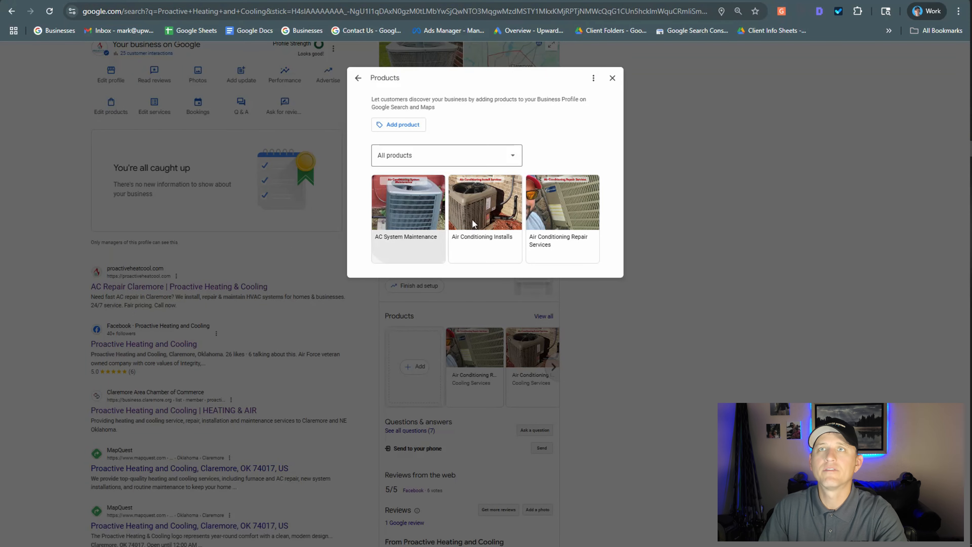
left_click(520, 235)
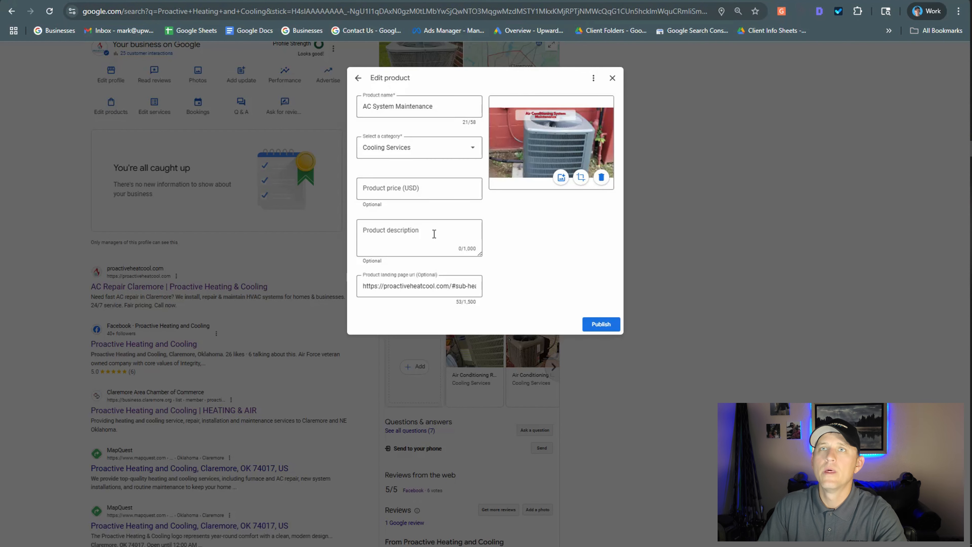
left_click(443, 235)
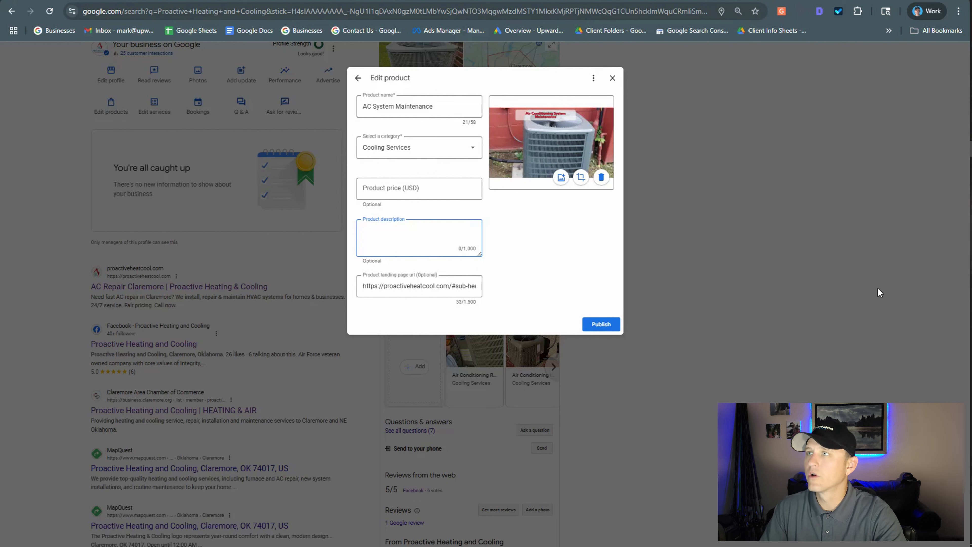
Switch to Gemini and submit the prompt "i need an seo driven product description for ac system maintenance product".
key("alt+Tab")
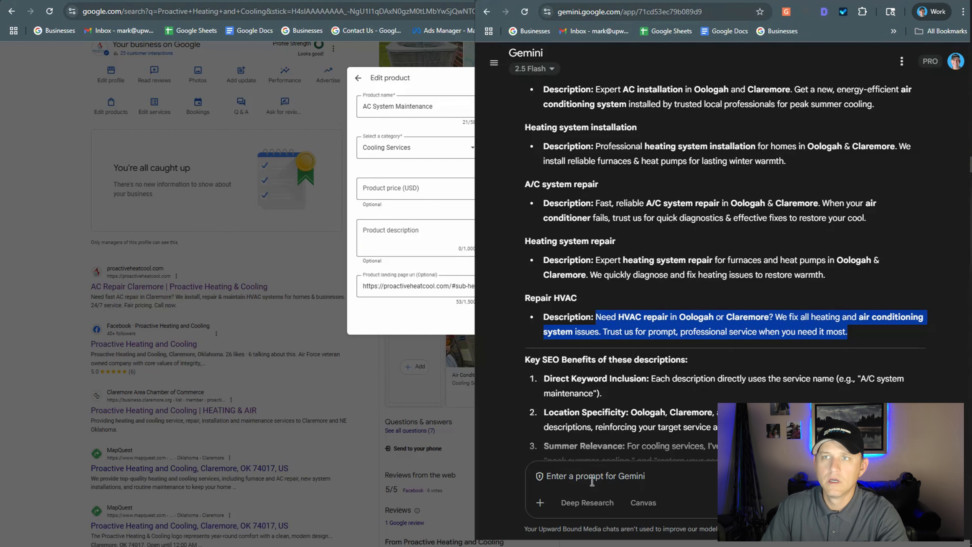
left_click(592, 481)
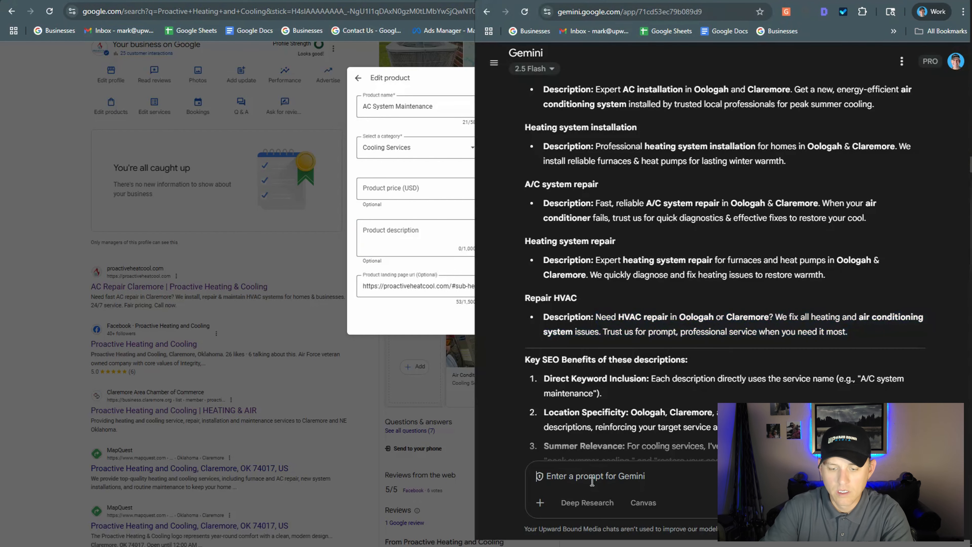
type("i")
type("need a ")
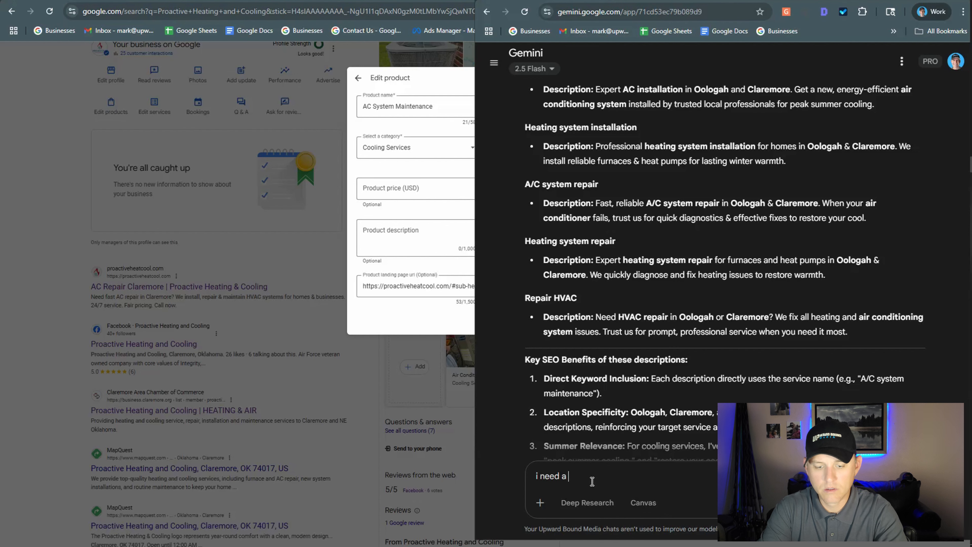
type("n seo driv")
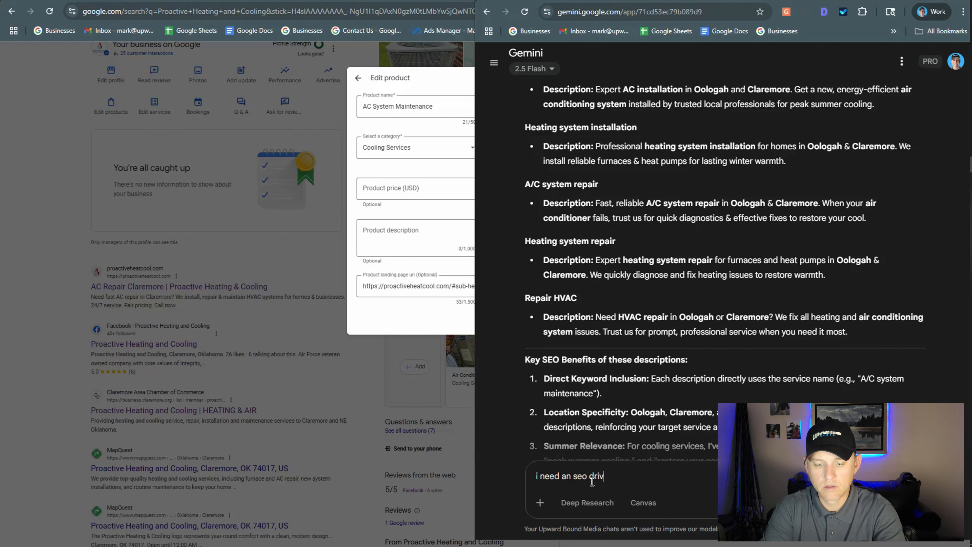
type("en product ")
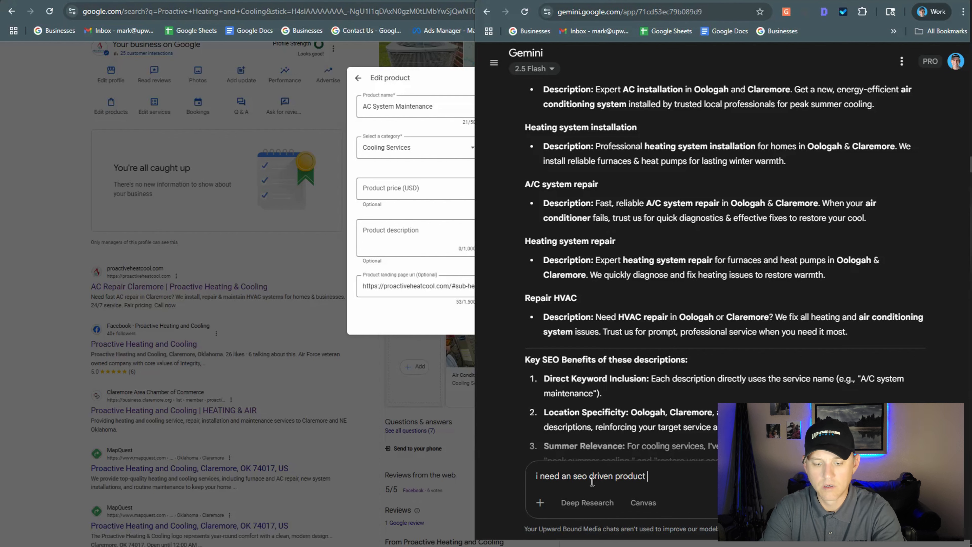
type("description")
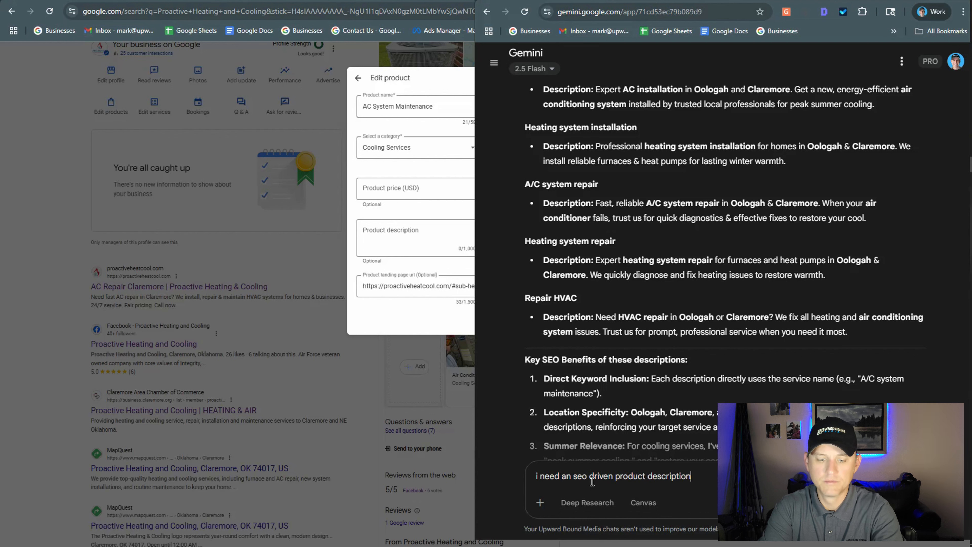
type(" for ac")
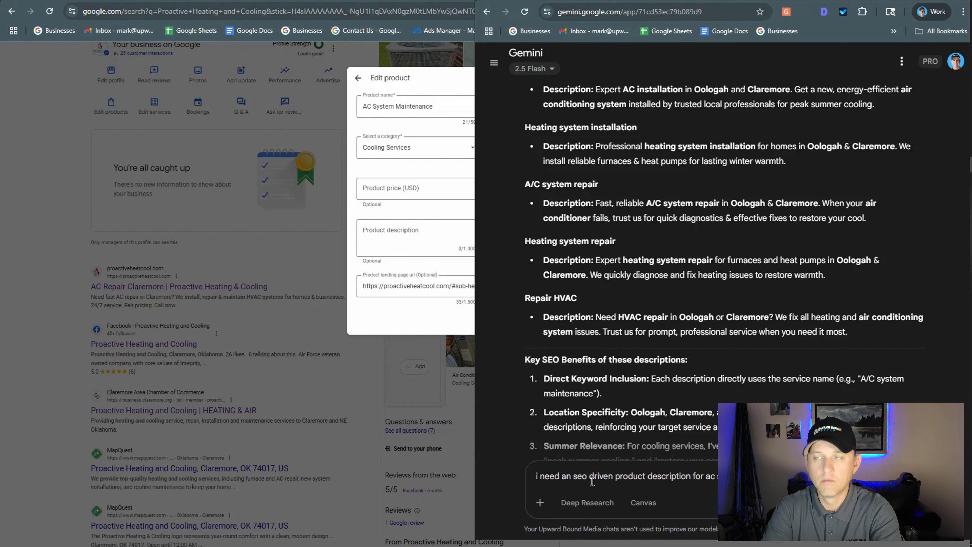
type(" system maintenance product")
key("Return")
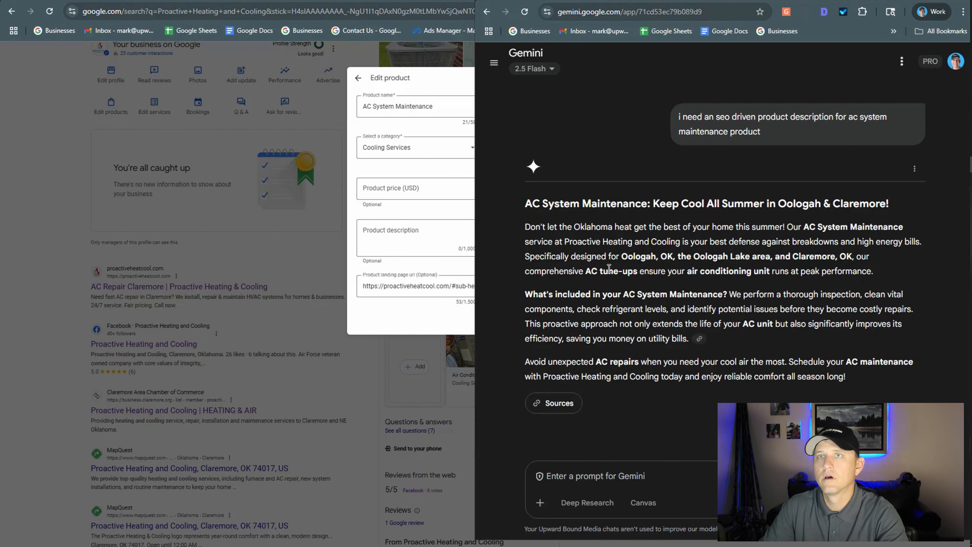
Copy Gemini's three body paragraphs without the heading into the AC System Maintenance product description in Google and publish the product.
left_click_drag(748, 337, 867, 379)
left_click_drag(718, 281, 720, 282)
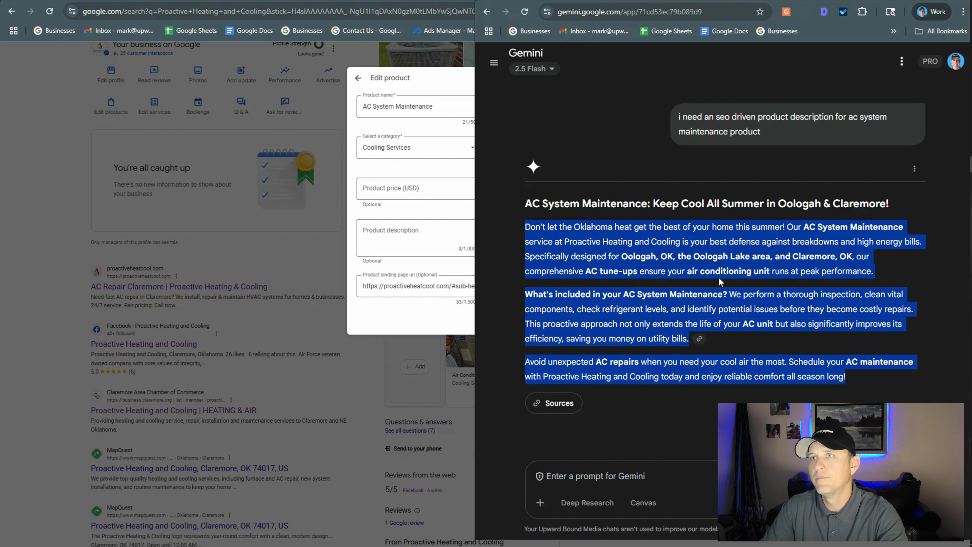
right_click(612, 298)
left_click(391, 239)
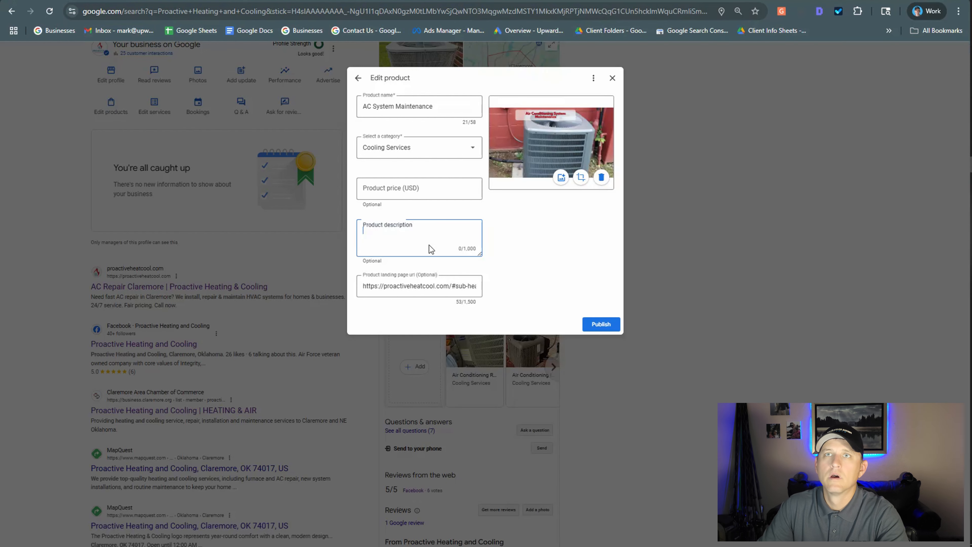
right_click(375, 235)
key("ctrl+v")
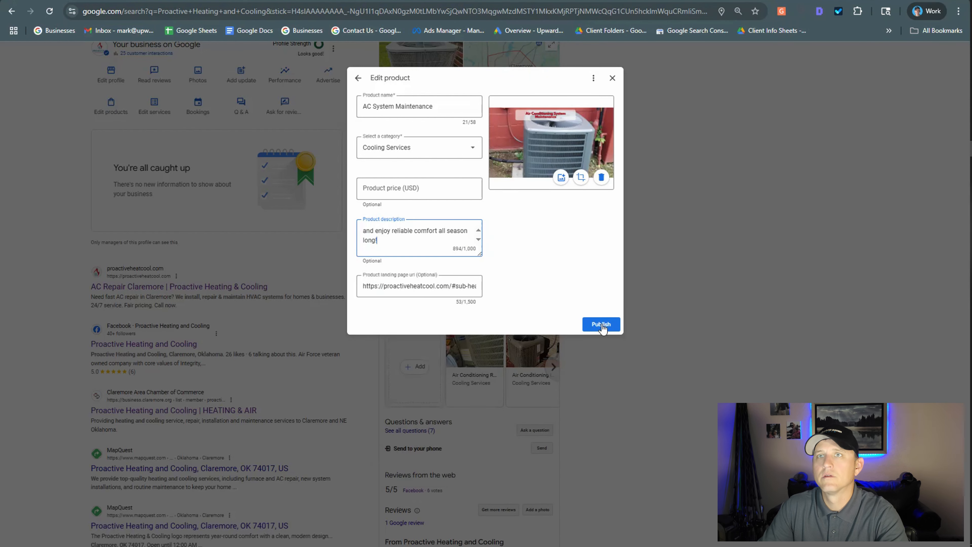
left_click(602, 326)
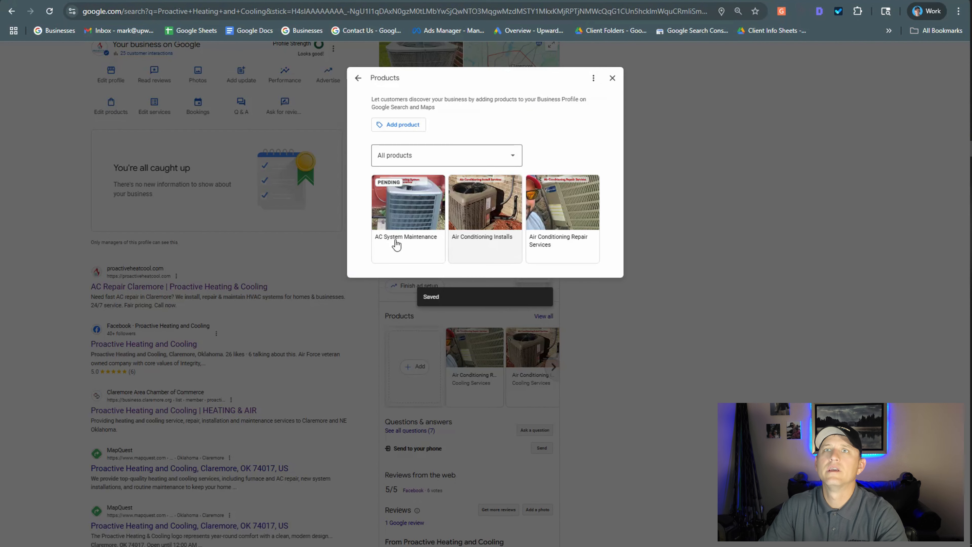
Open the Air Conditioning Installs product for editing and copy its product name.
left_click(468, 245)
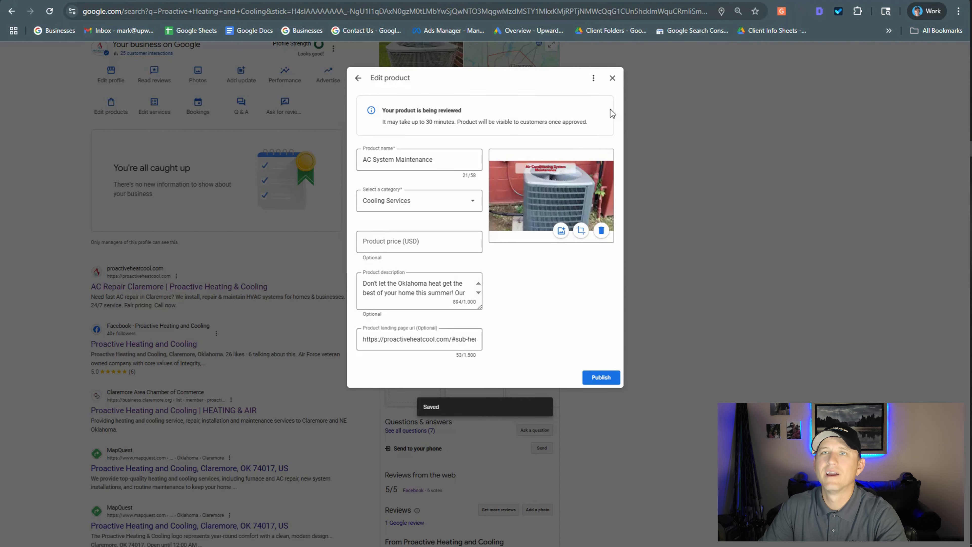
left_click(359, 80)
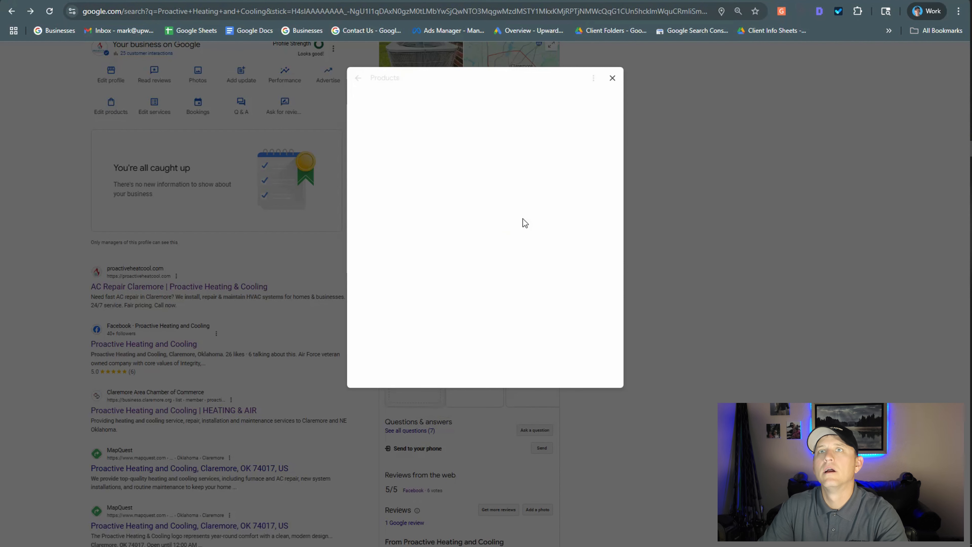
left_click(558, 237)
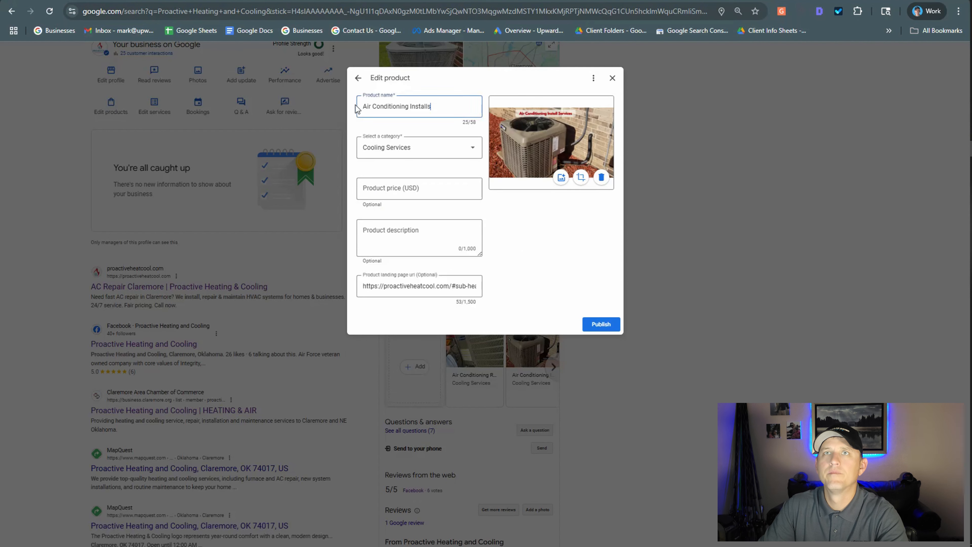
key("ctrl+a")
right_click(380, 108)
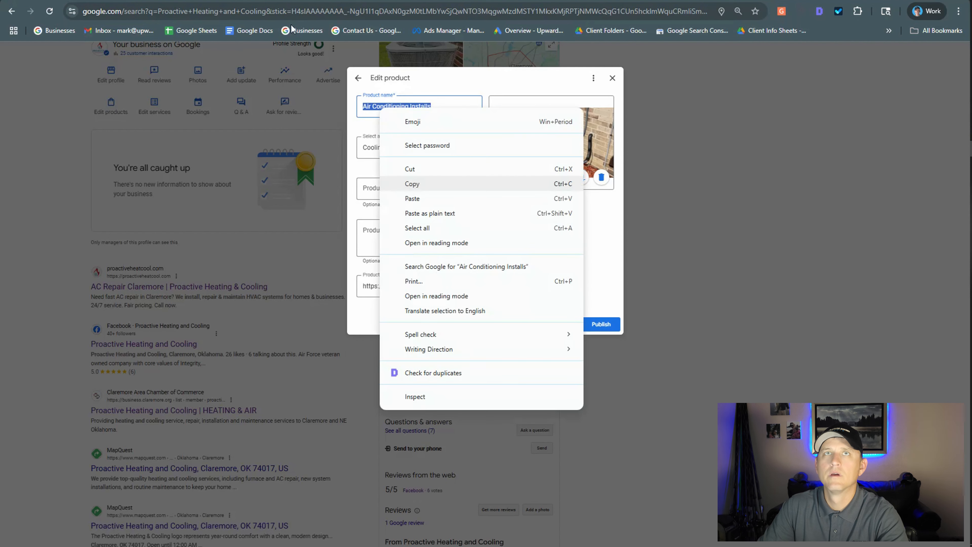
left_click(412, 184)
Switch to Gemini and submit the copied name "Air Conditioning Installs" as the next prompt.
key("alt+Tab")
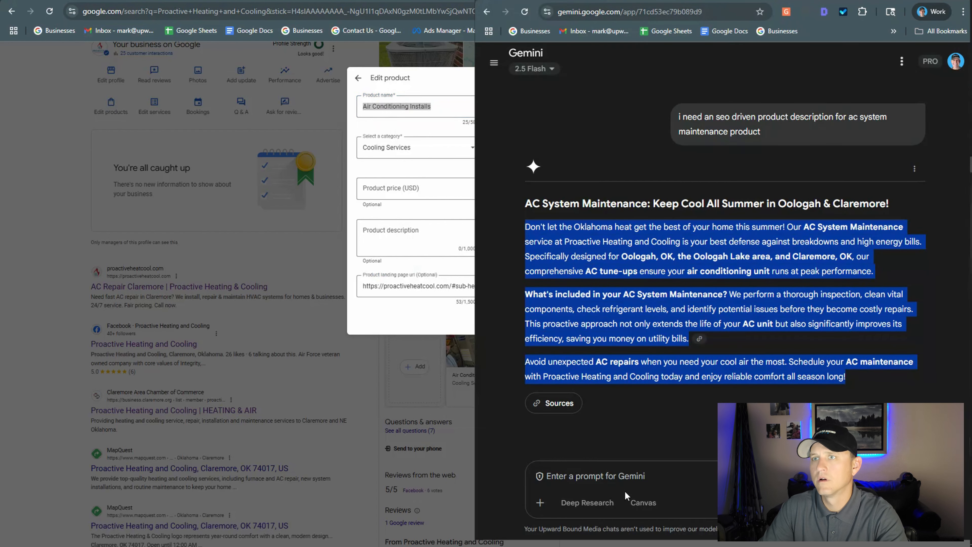
left_click(622, 479)
right_click(620, 479)
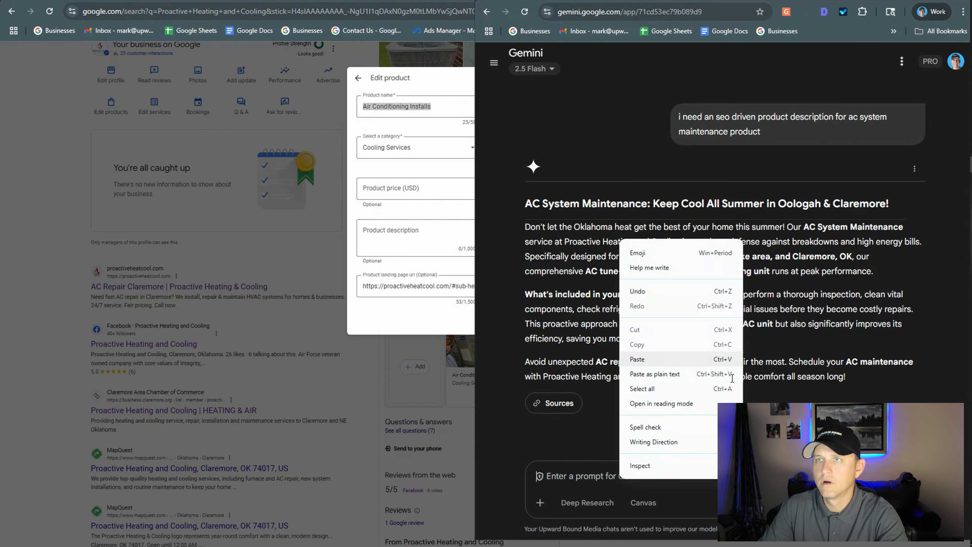
left_click(656, 359)
key("Return")
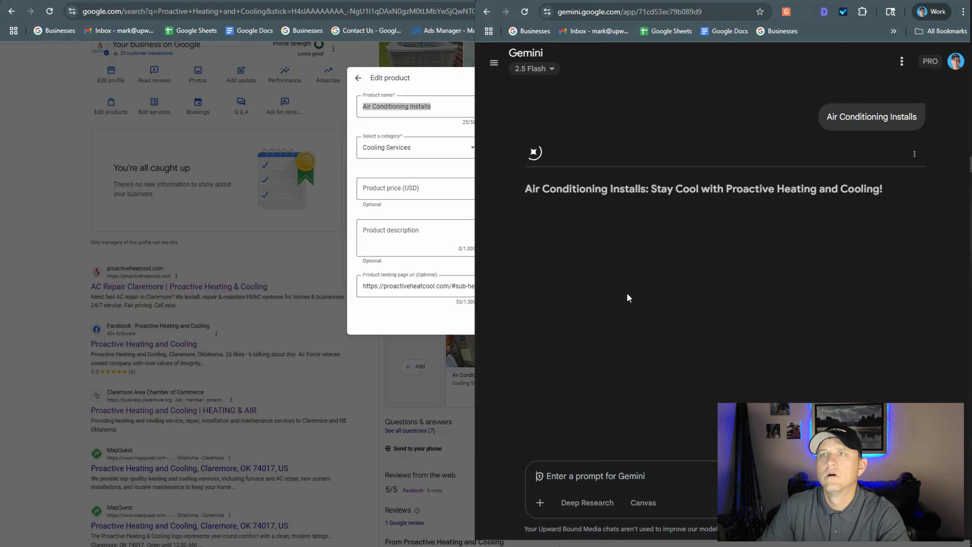
Copy Gemini's three body paragraphs without the heading into the Air Conditioning Installs product description in Google and publish the product.
left_click_drag(697, 319, 732, 383)
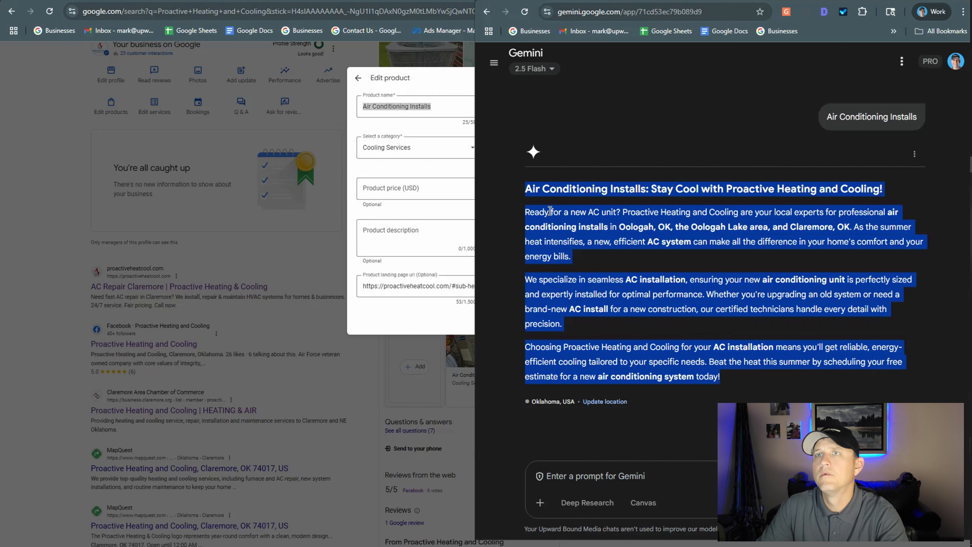
left_click(527, 209)
left_click_drag(739, 347, 749, 378)
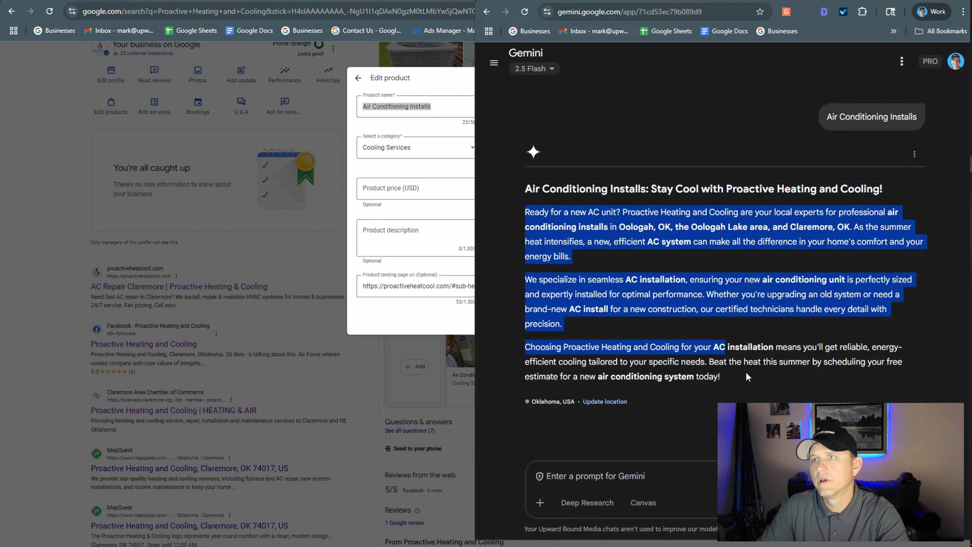
left_click_drag(706, 354, 725, 345)
right_click(694, 353)
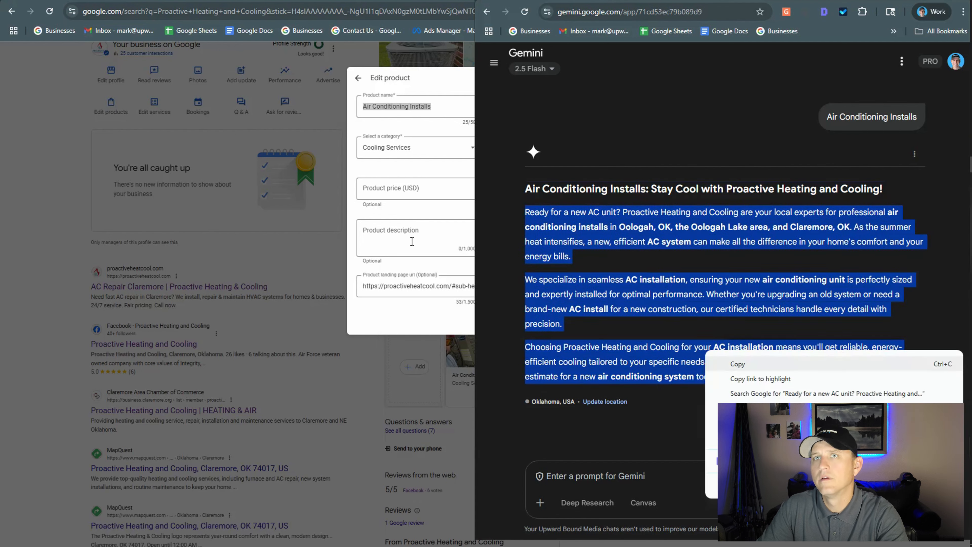
left_click(410, 238)
right_click(413, 245)
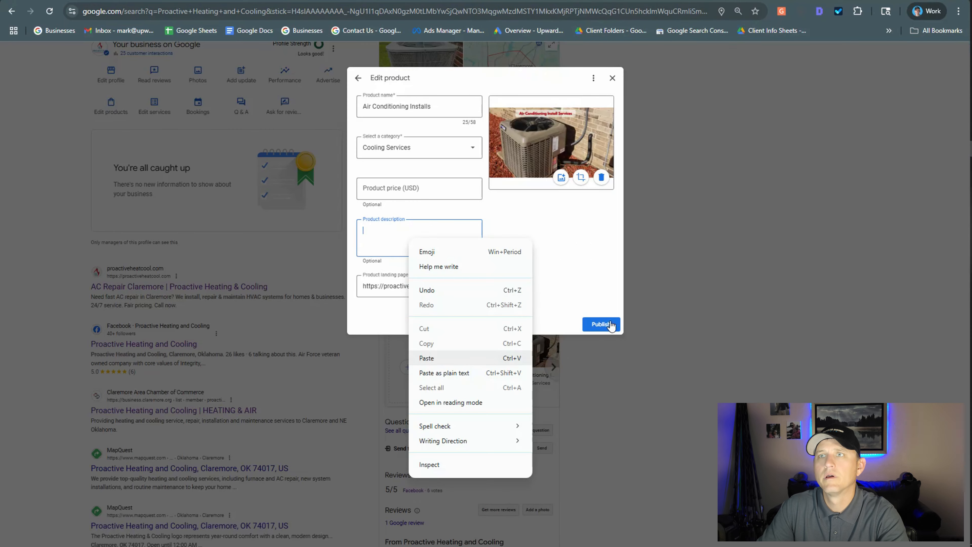
left_click(425, 356)
left_click(602, 324)
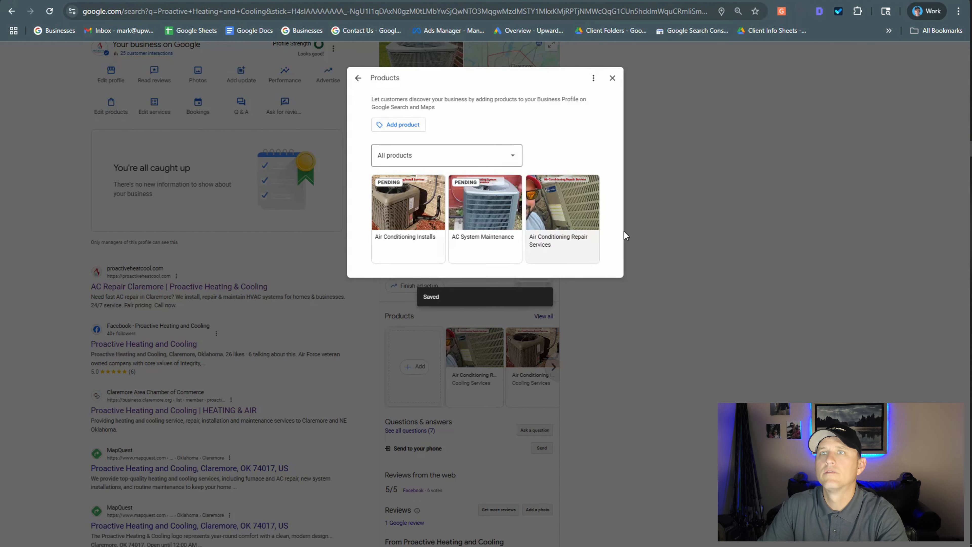
Open the Air Conditioning Repair Services product for editing and copy its product name.
left_click(595, 238)
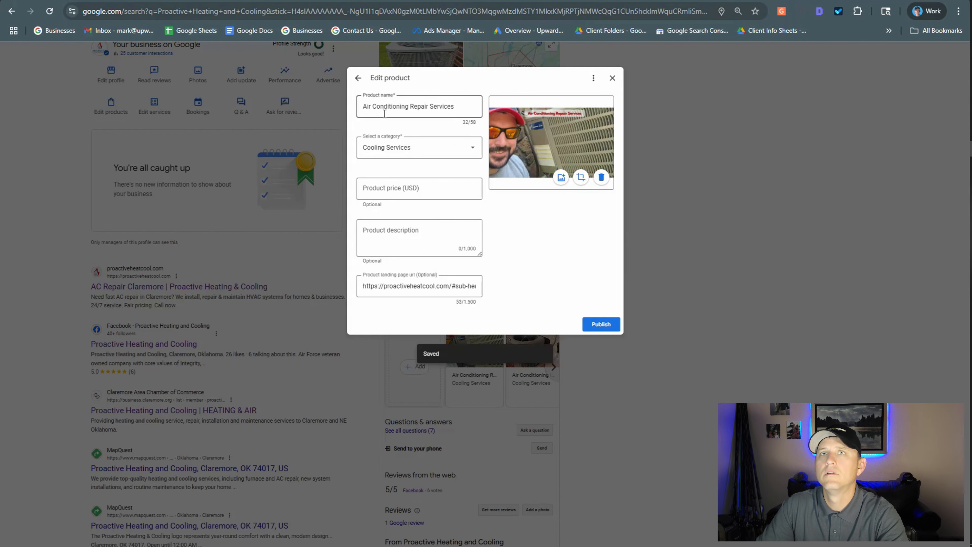
triple_click(384, 110)
right_click(385, 112)
left_click(416, 189)
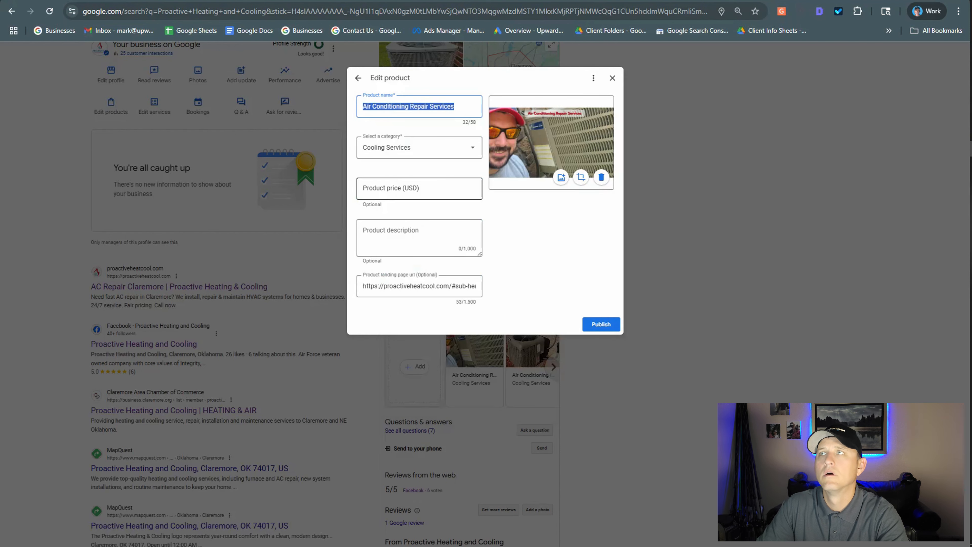
Switch to Gemini and submit the copied name "Air Conditioning Repair Services" as the next prompt.
key("alt+Tab")
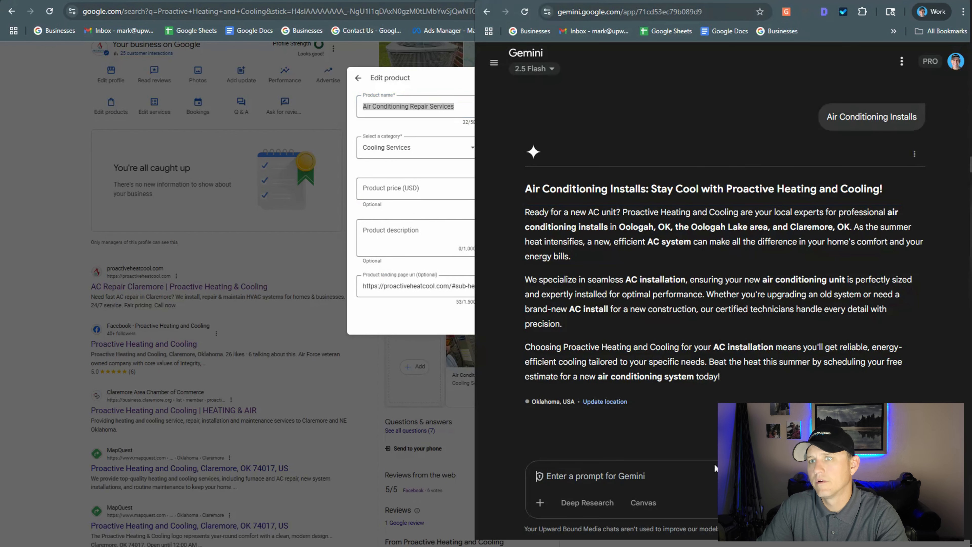
right_click(673, 476)
left_click(689, 357)
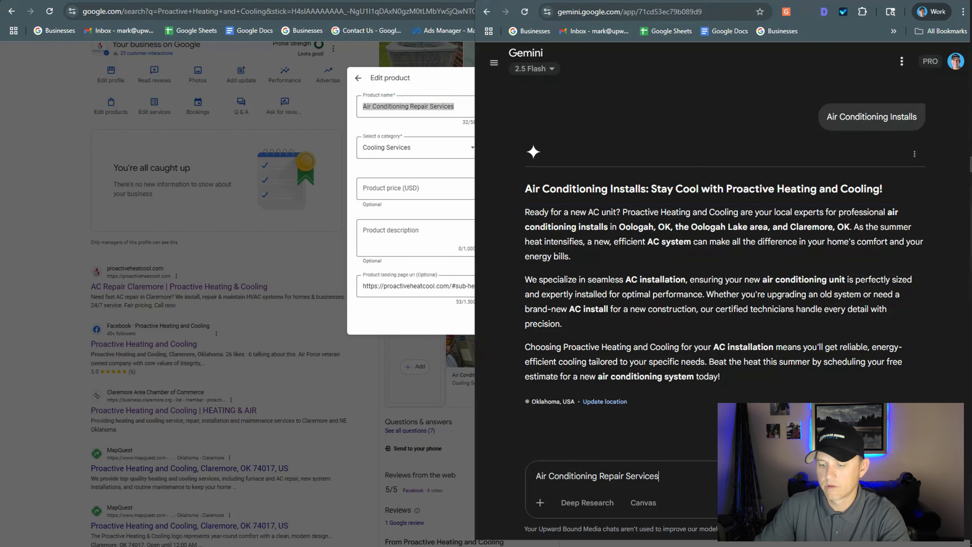
key("Return")
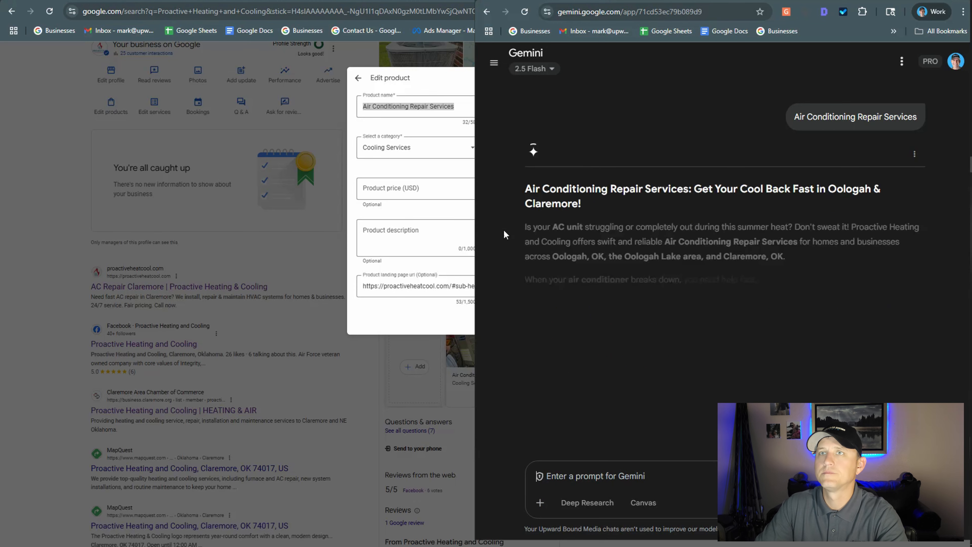
Copy Gemini's three body paragraphs without the heading into the Air Conditioning Repair Services product description in Google and publish the product.
left_click_drag(526, 188, 739, 365)
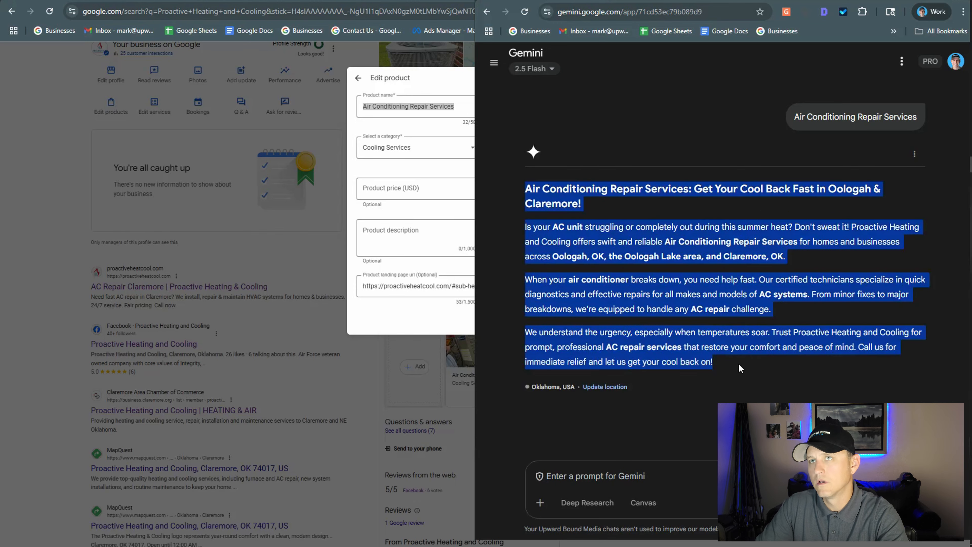
left_click(569, 273)
left_click_drag(527, 235, 527, 231)
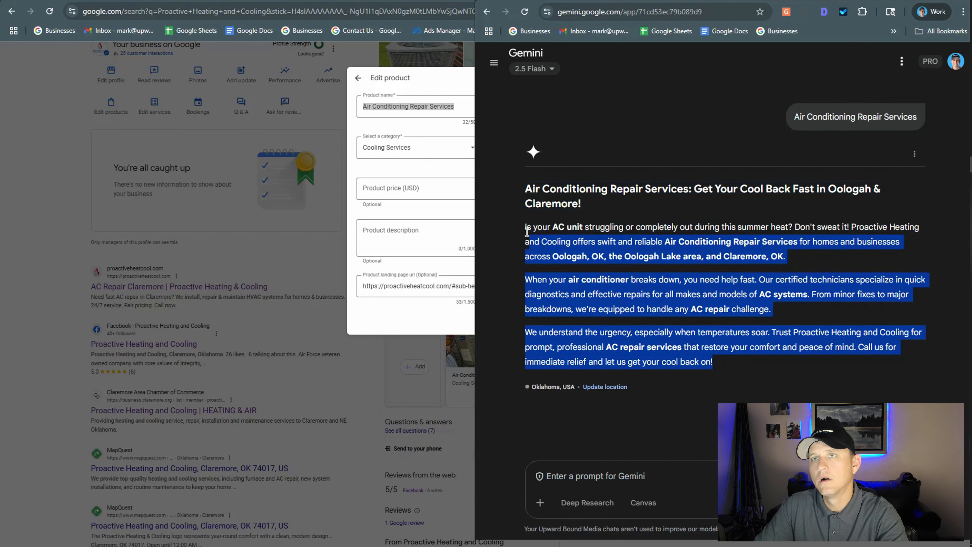
left_click_drag(604, 264, 525, 227)
right_click(538, 233)
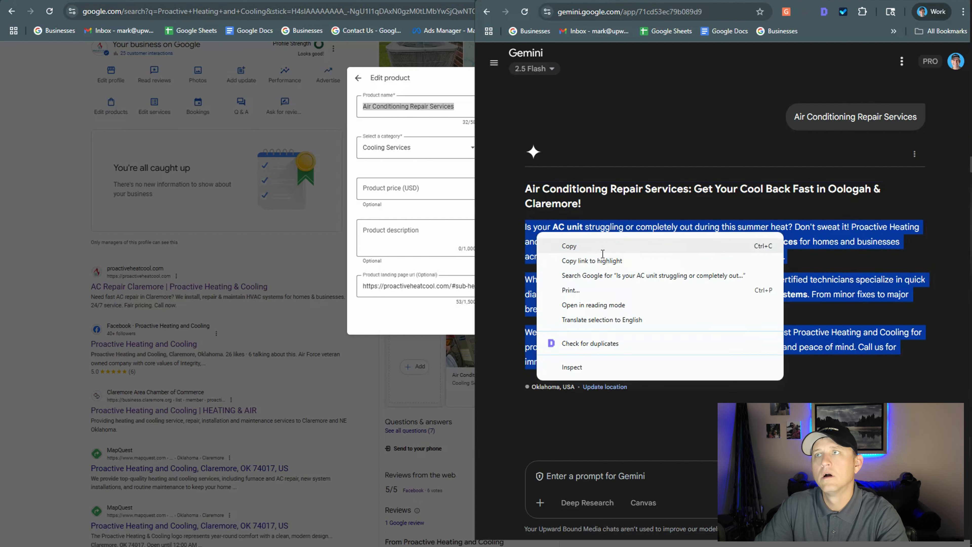
right_click(397, 235)
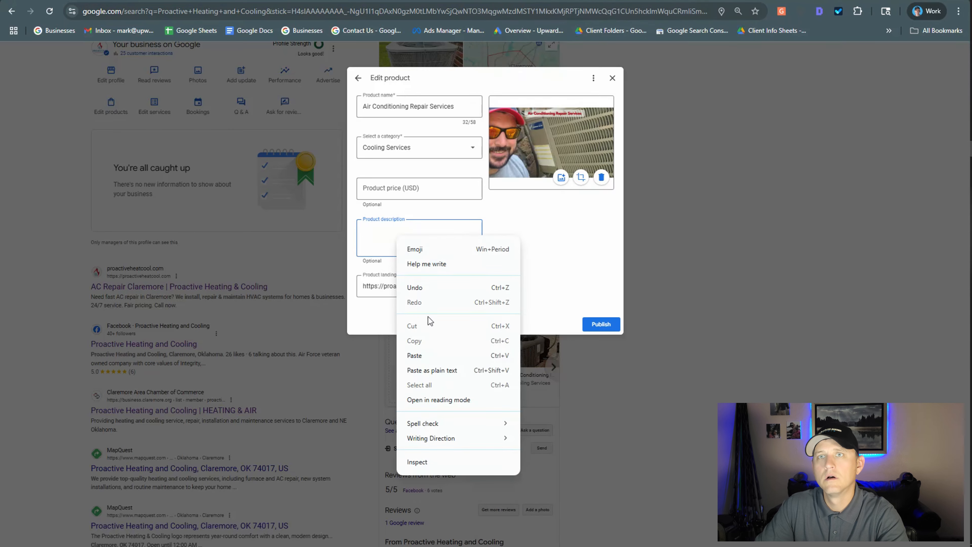
left_click(517, 355)
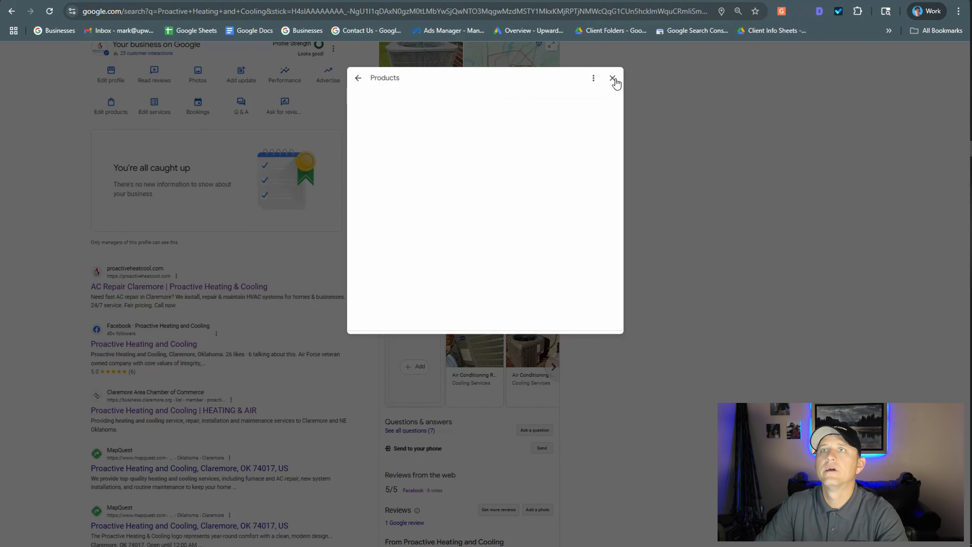
Close the product editor and open the full product list from the Proactive Heating and Cooling business listing.
left_click(685, 107)
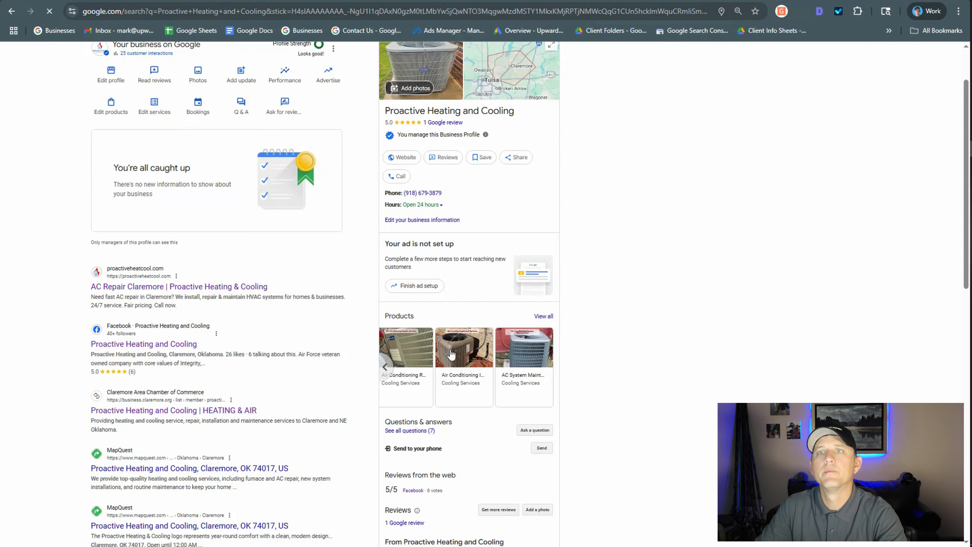
left_click(544, 316)
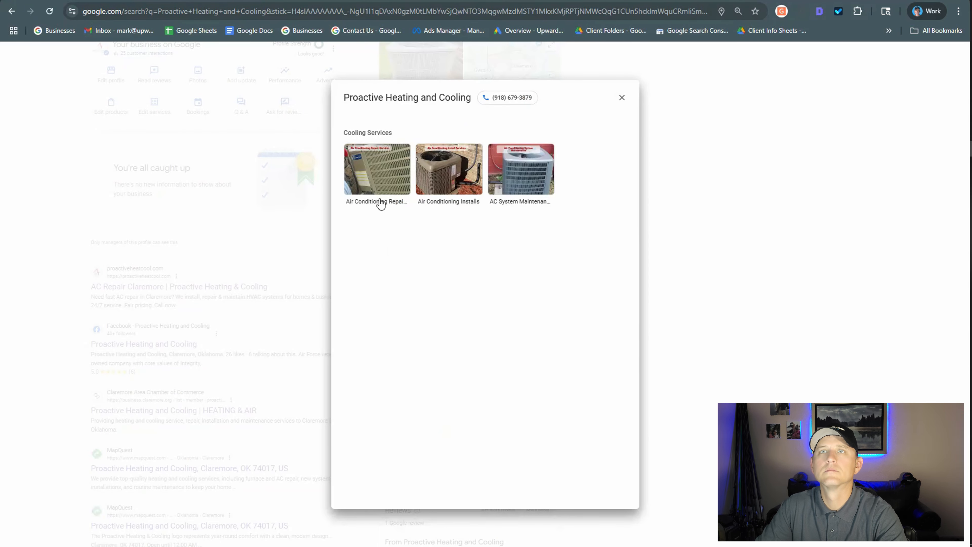